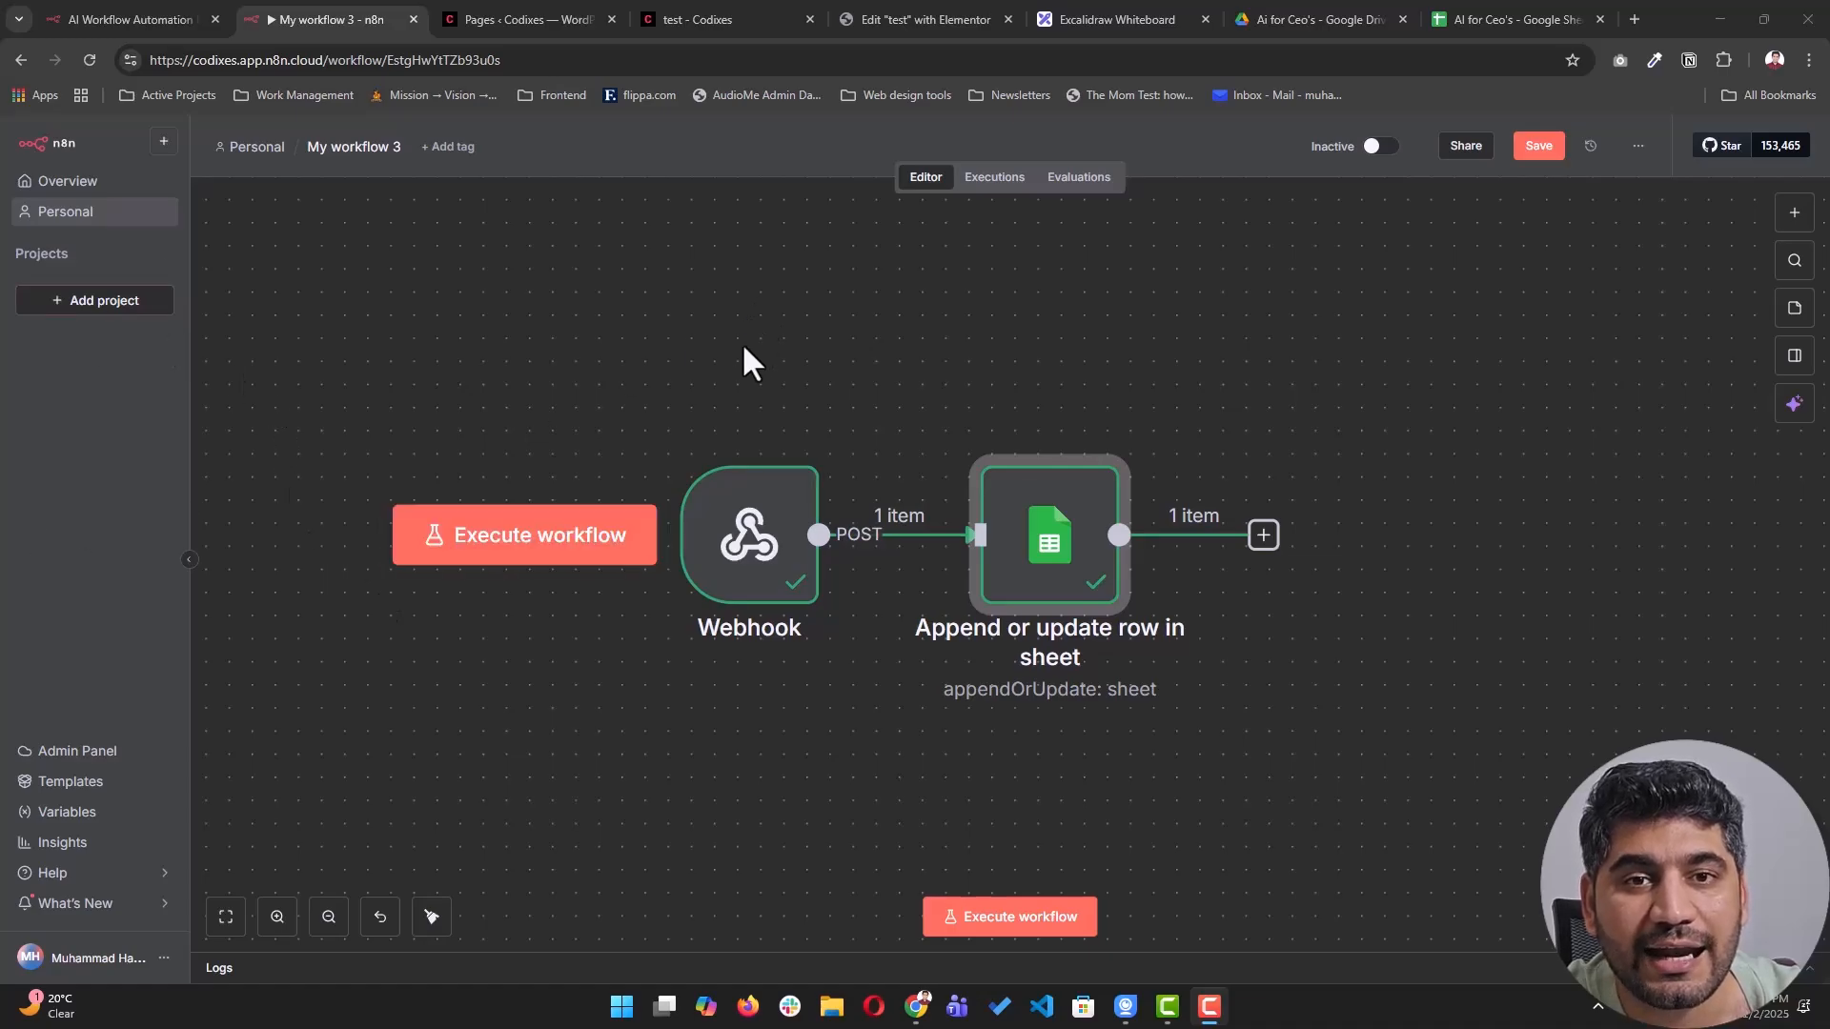
- Reload the WordPress test form page in its browser tab
{"action": "left_click", "coordinate": [715, 19]}
{"action": "scroll", "coordinate": [870, 506], "scroll_direction": "down", "scroll_amount": 3}
{"action": "scroll", "coordinate": [578, 324], "scroll_direction": "up", "scroll_amount": 1}
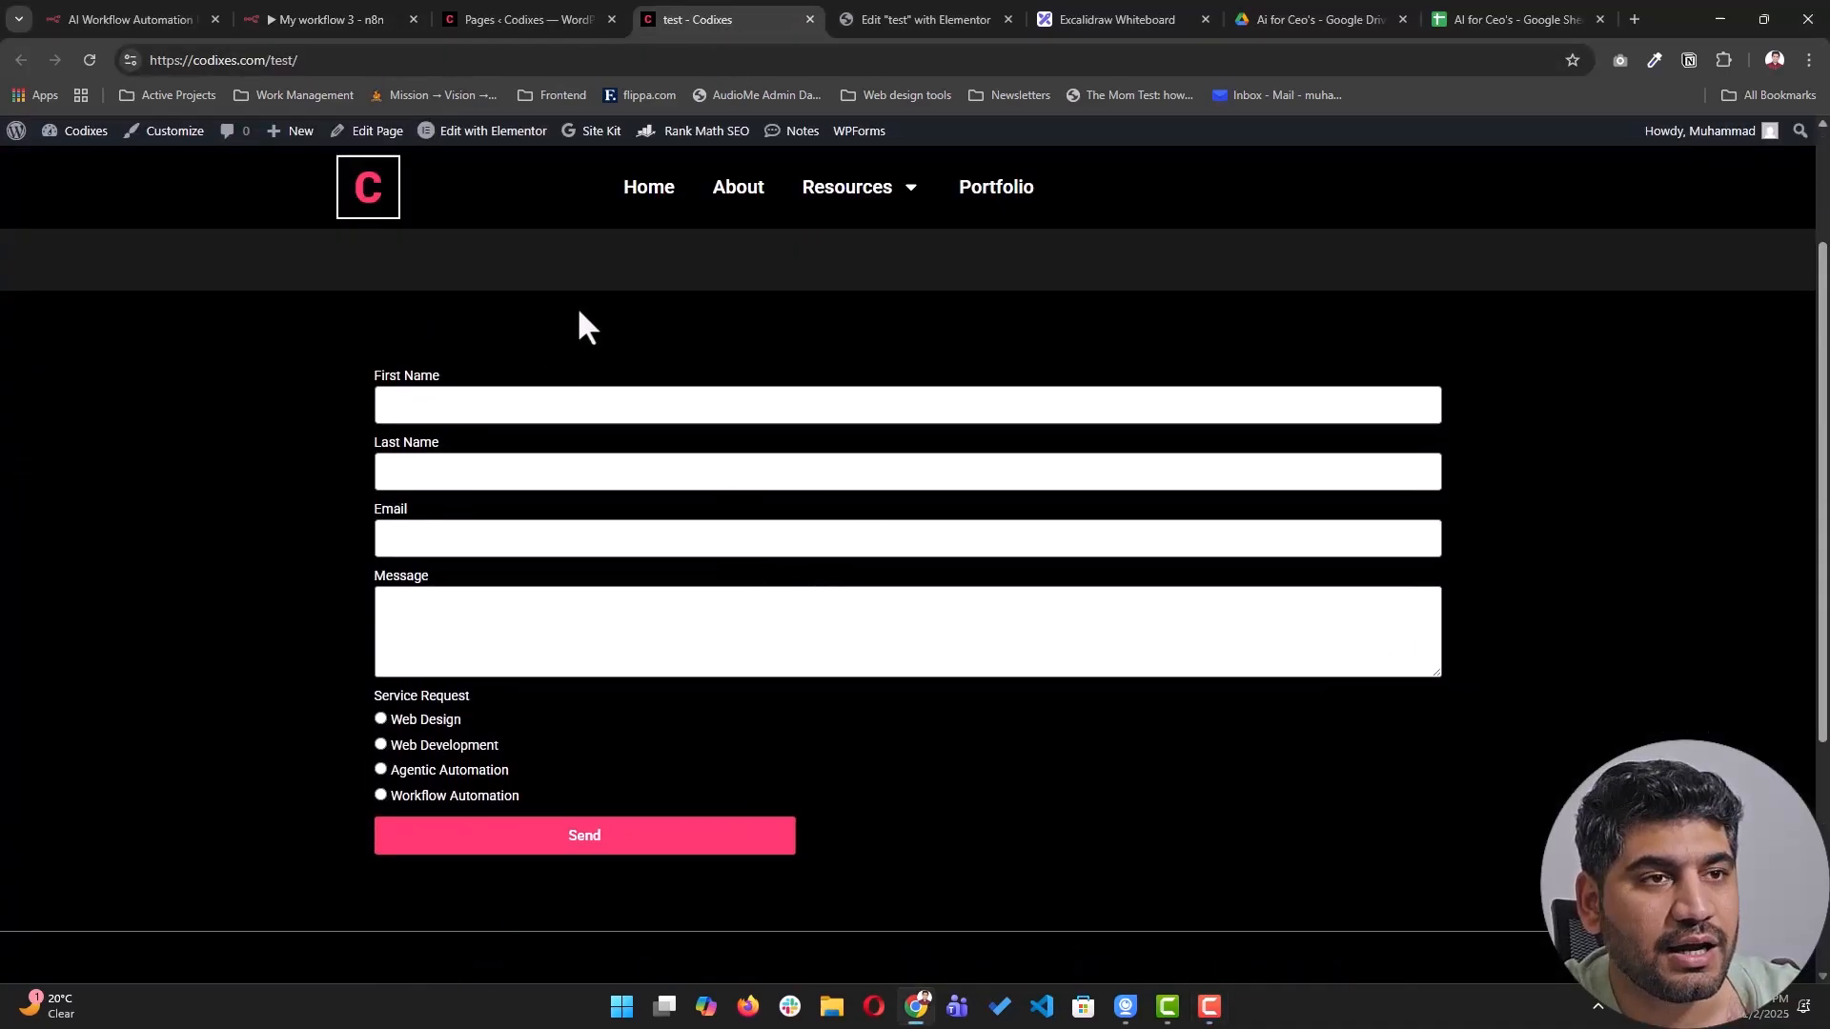
{"action": "left_click", "coordinate": [89, 61]}
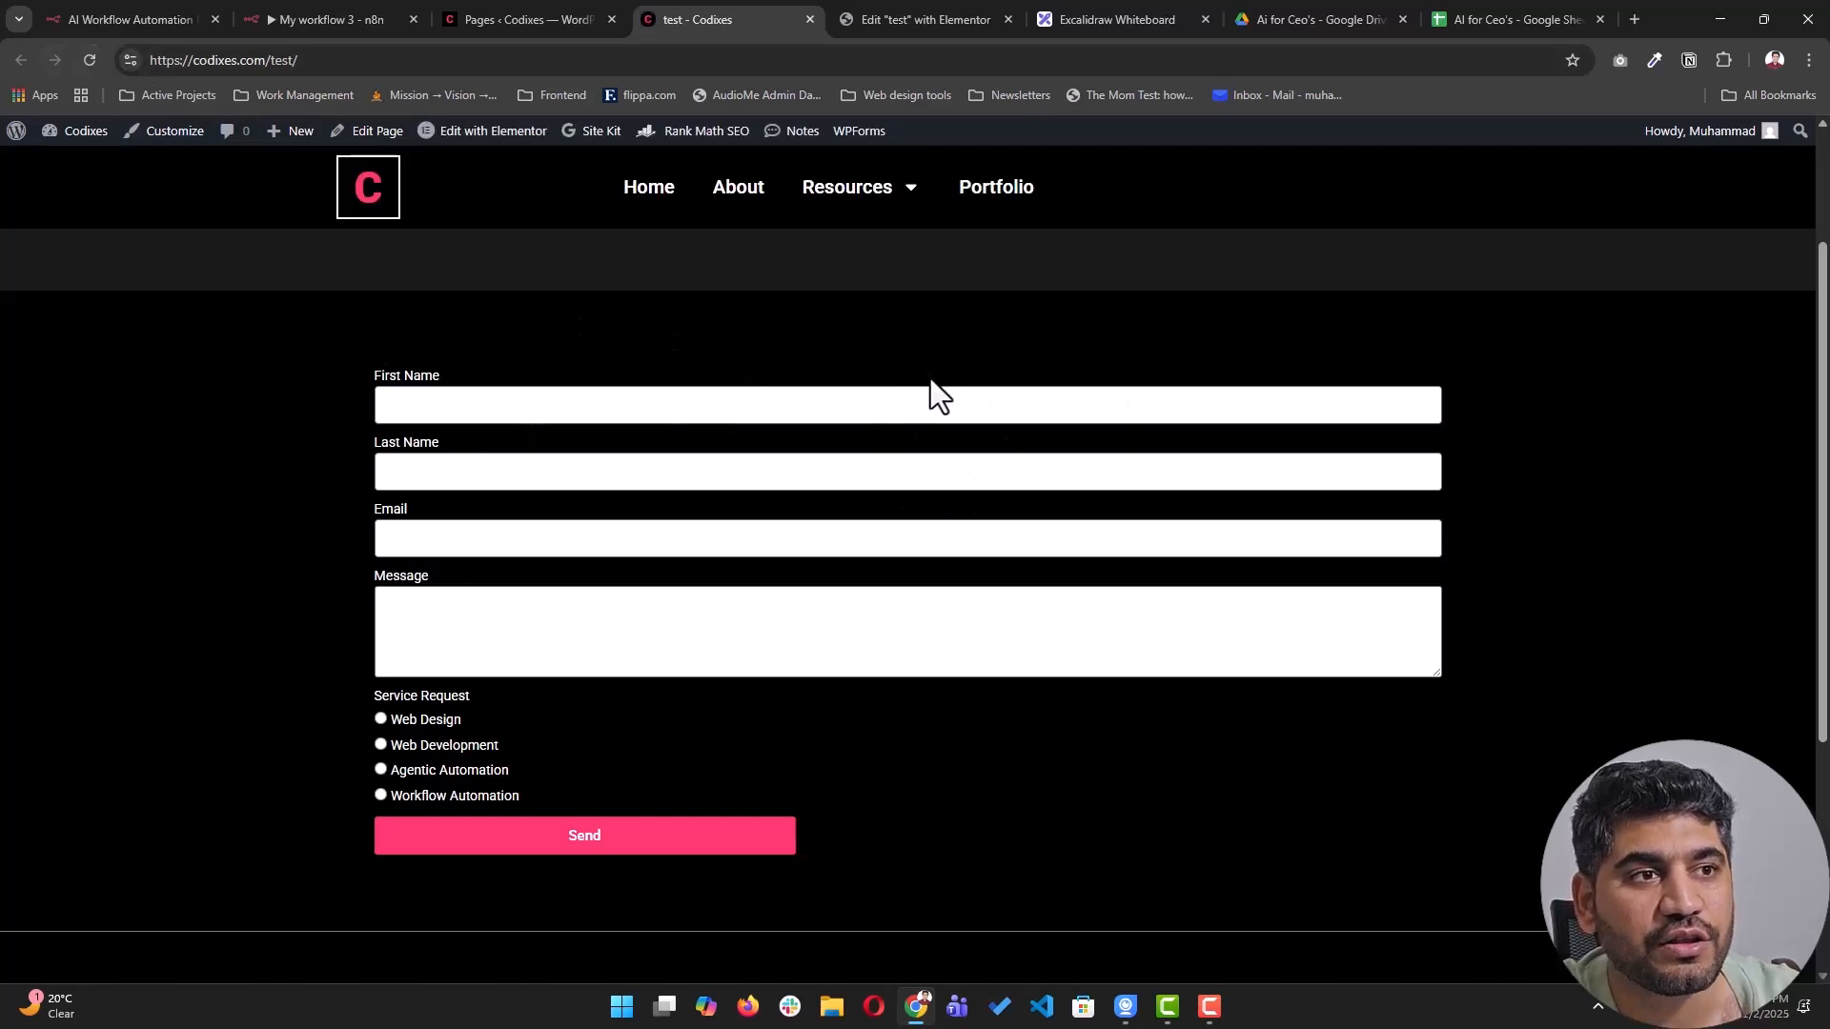
{"action": "scroll", "coordinate": [930, 379], "scroll_direction": "up", "scroll_amount": 2}
{"action": "scroll", "coordinate": [820, 473], "scroll_direction": "down", "scroll_amount": 2}
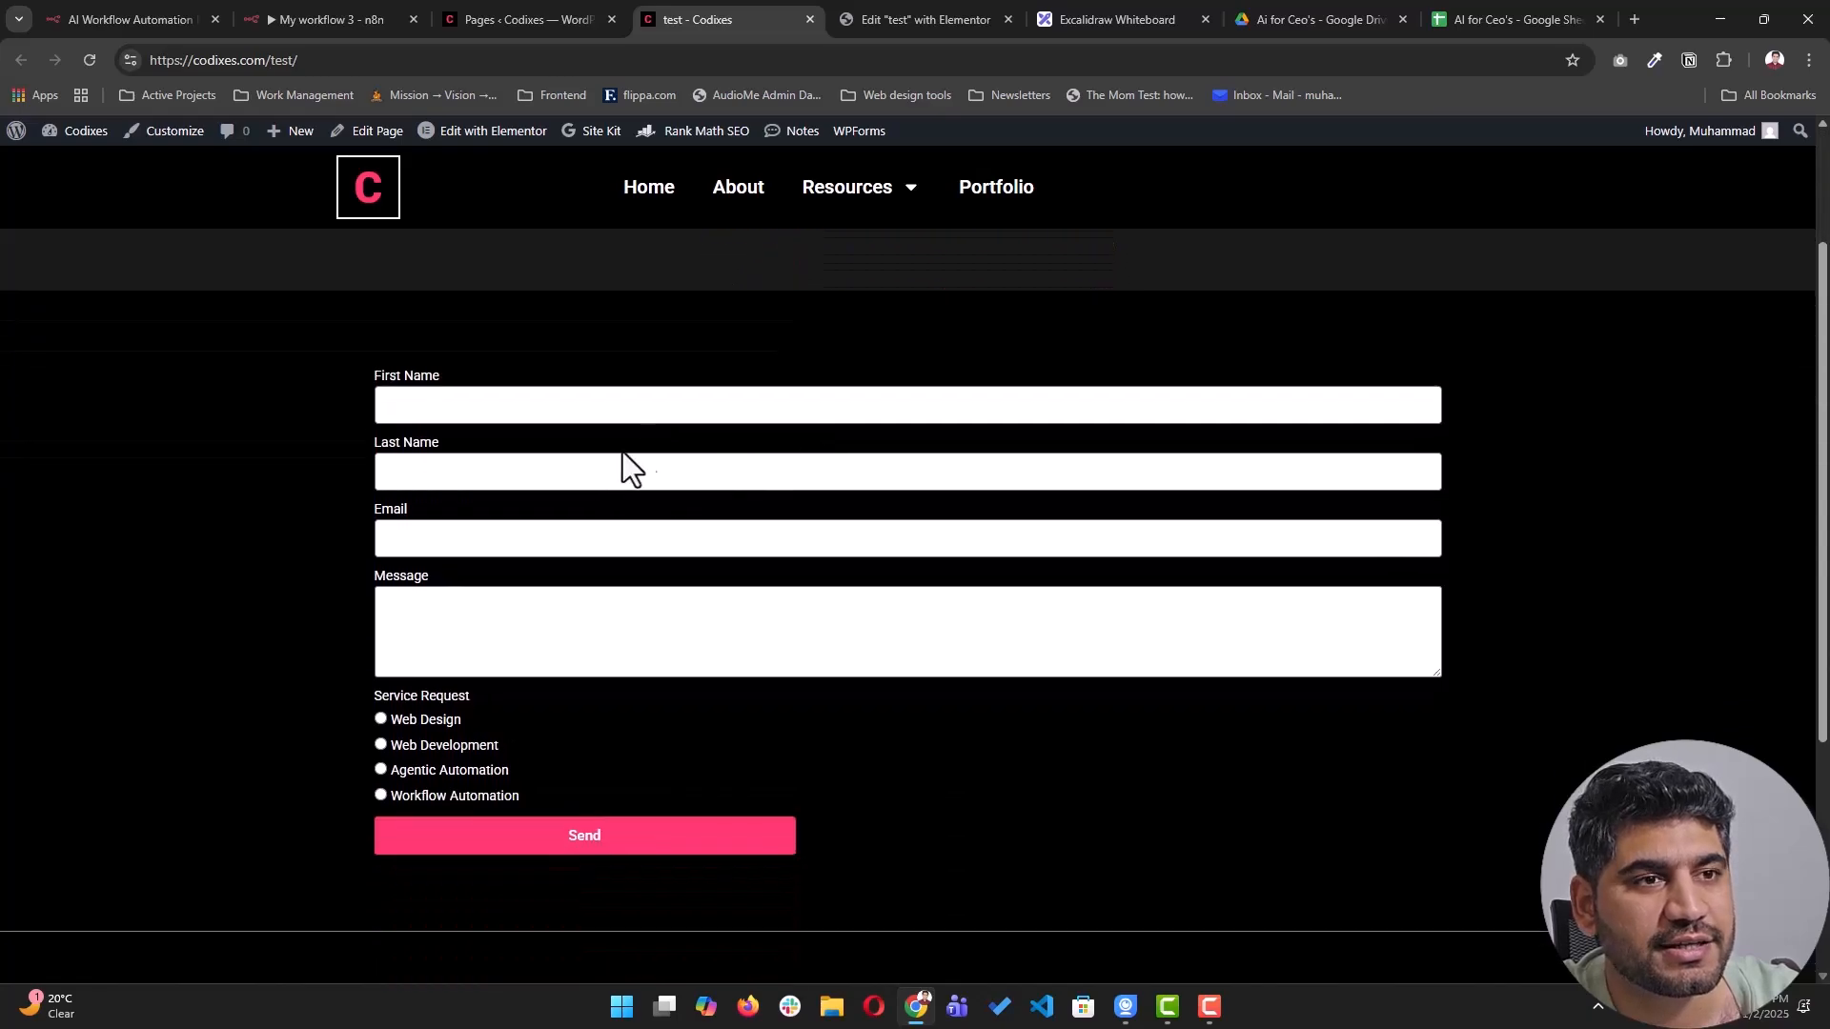
- Enter the test contact's first name, last name, e-mail and a message asking for workflow automation help
{"action": "left_click", "coordinate": [542, 414]}
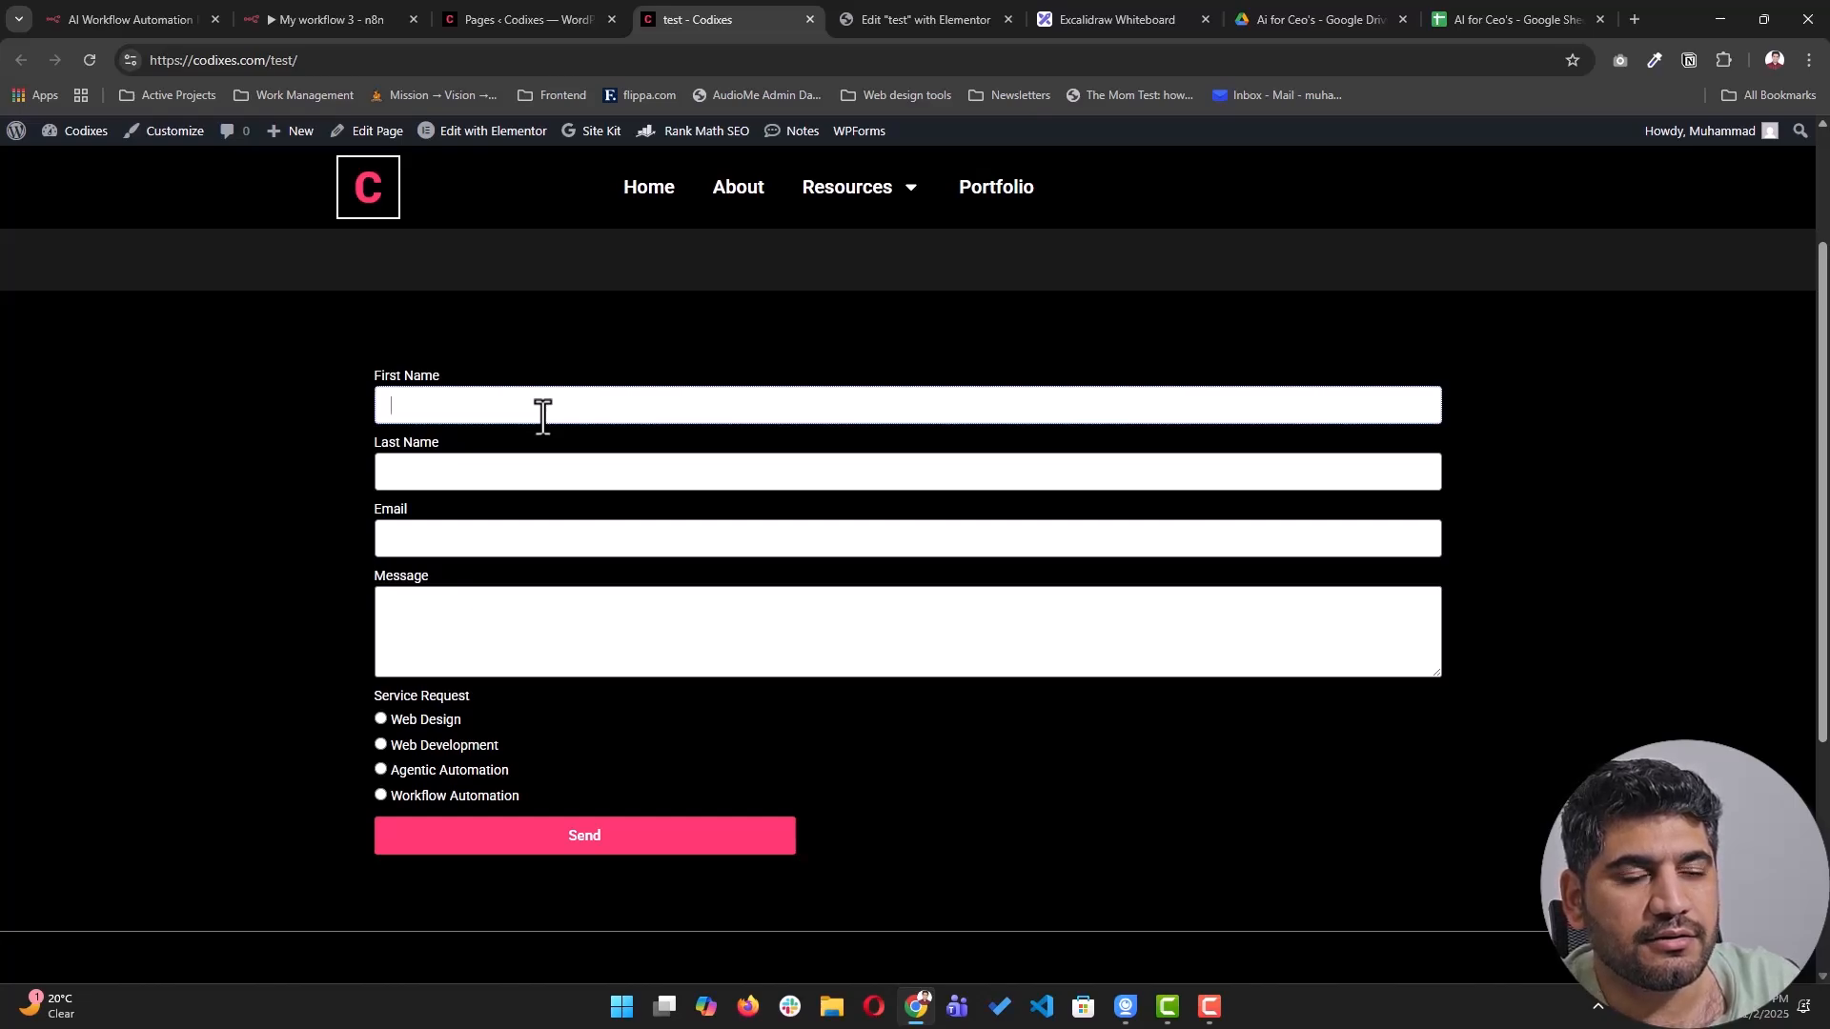
{"action": "key", "text": "Tab"}
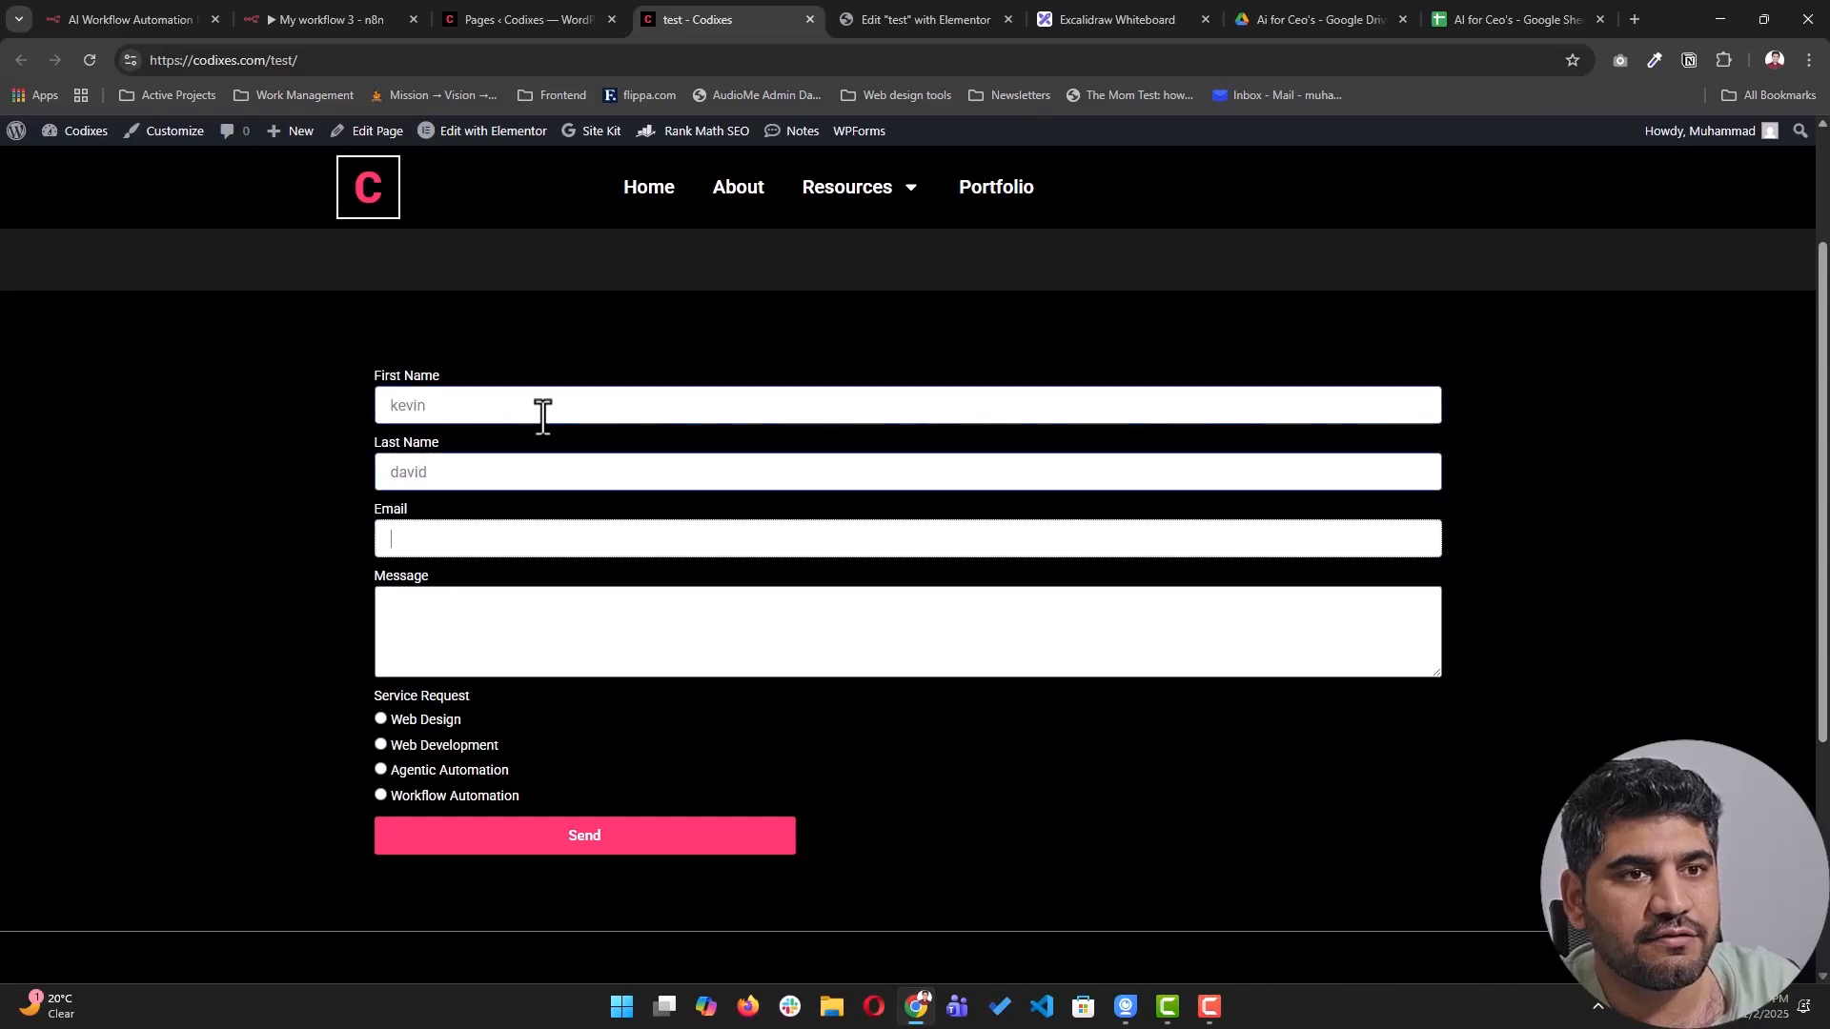
{"action": "key", "text": "Tab"}
{"action": "type", "text": "david@test.com"}
{"action": "key", "text": "Tab"}
{"action": "type", "text": "i there help me with"}
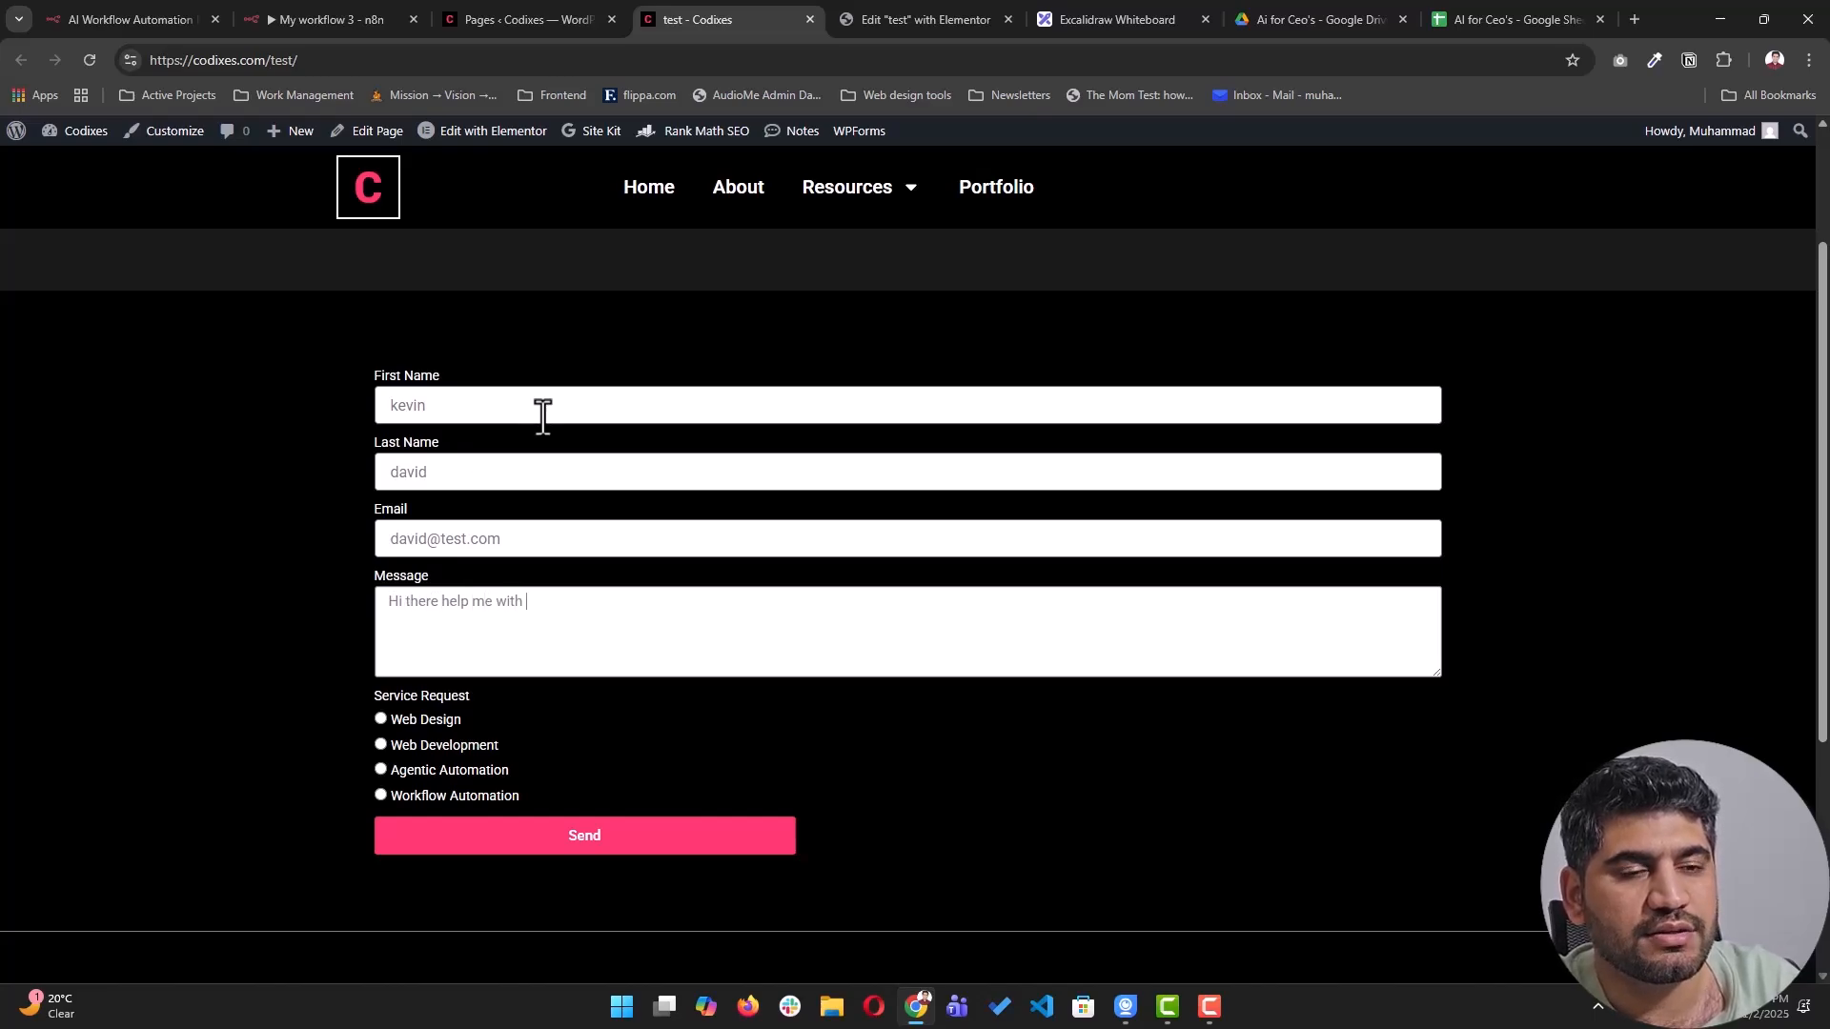
{"action": "type", "text": " workflow automation"}
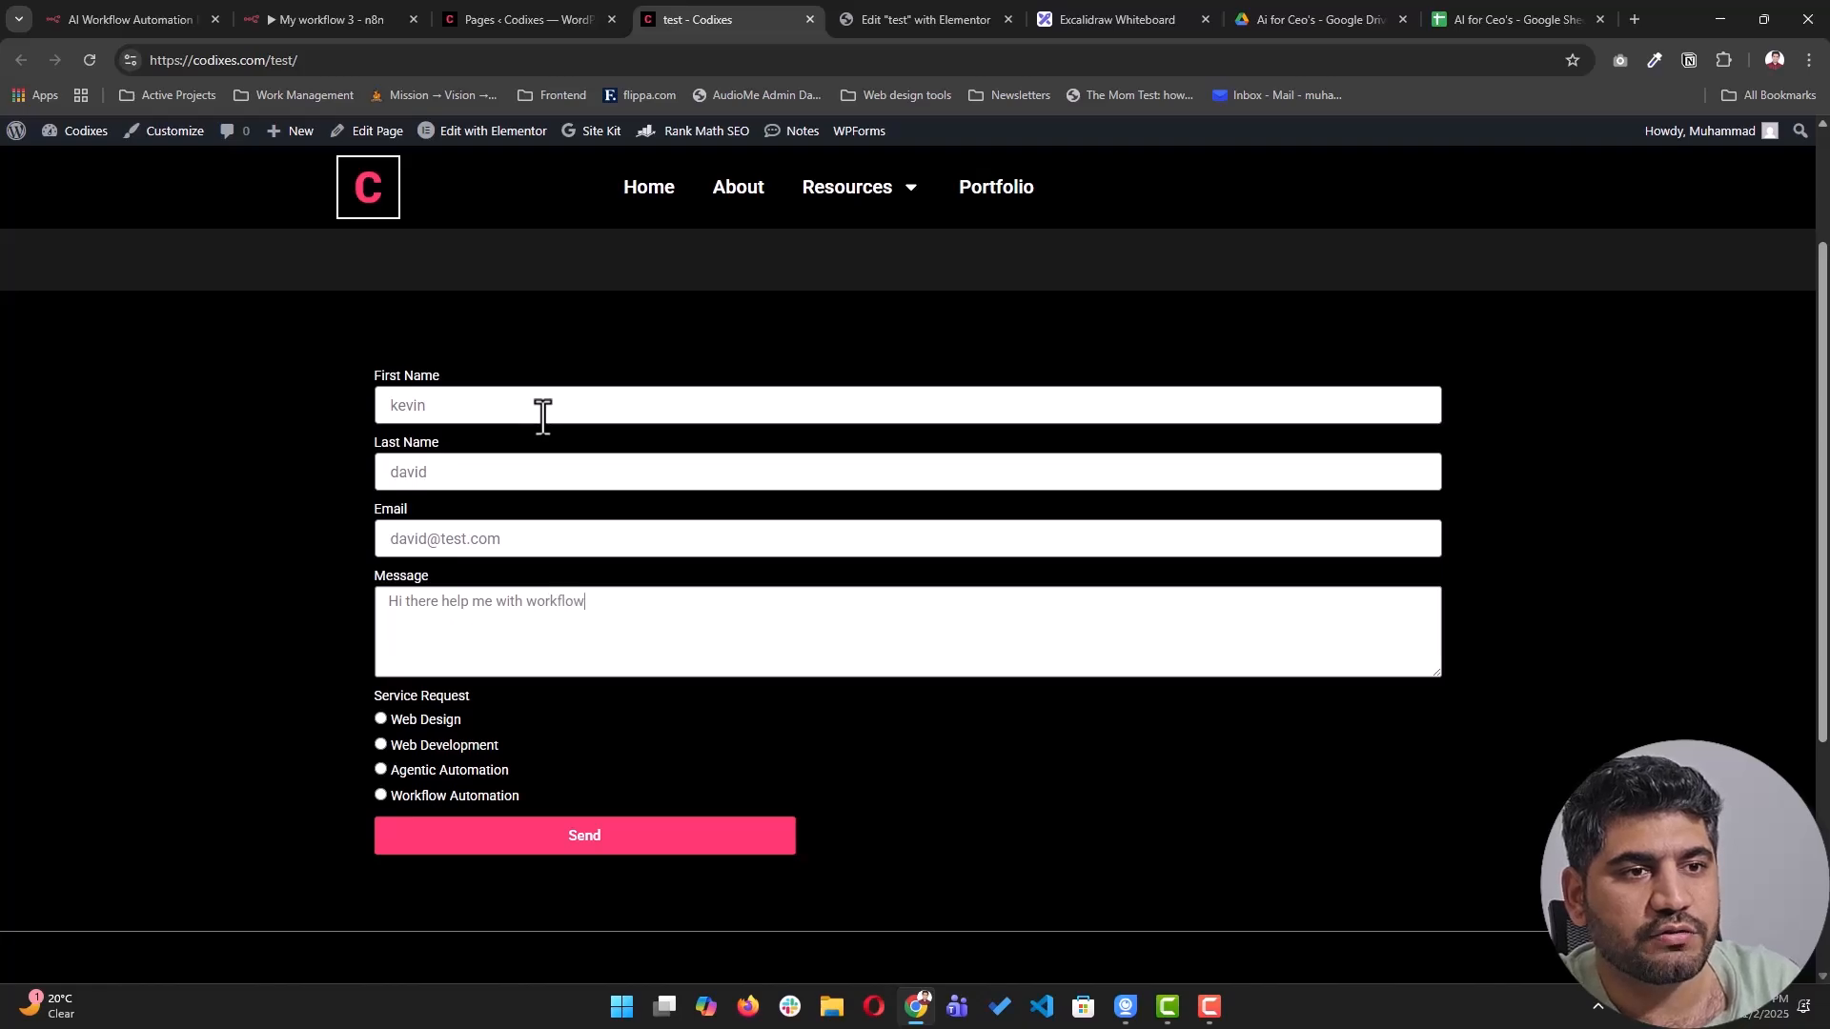
- Execute the n8n workflow, send the form with Workflow Automation selected, and check the Google Sheet
{"action": "left_click", "coordinate": [359, 17]}
{"action": "left_click", "coordinate": [1006, 917]}
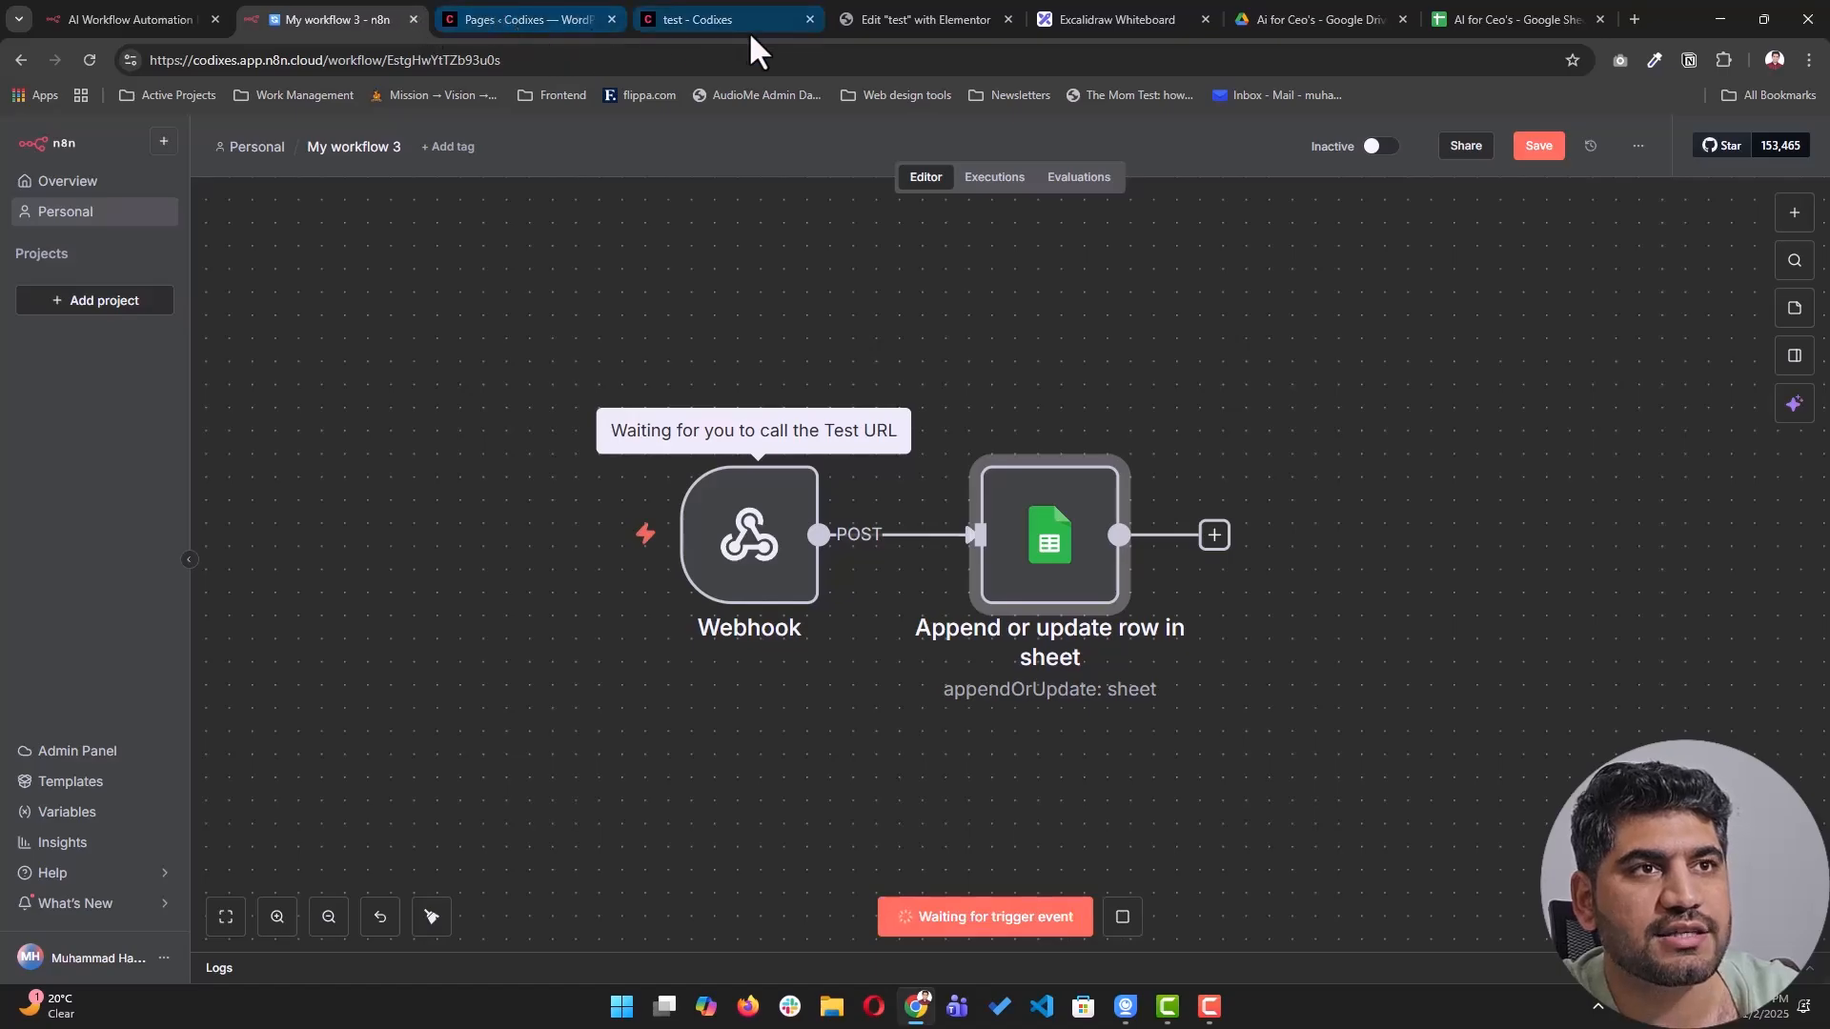
{"action": "left_click", "coordinate": [747, 21]}
{"action": "left_click", "coordinate": [431, 795]}
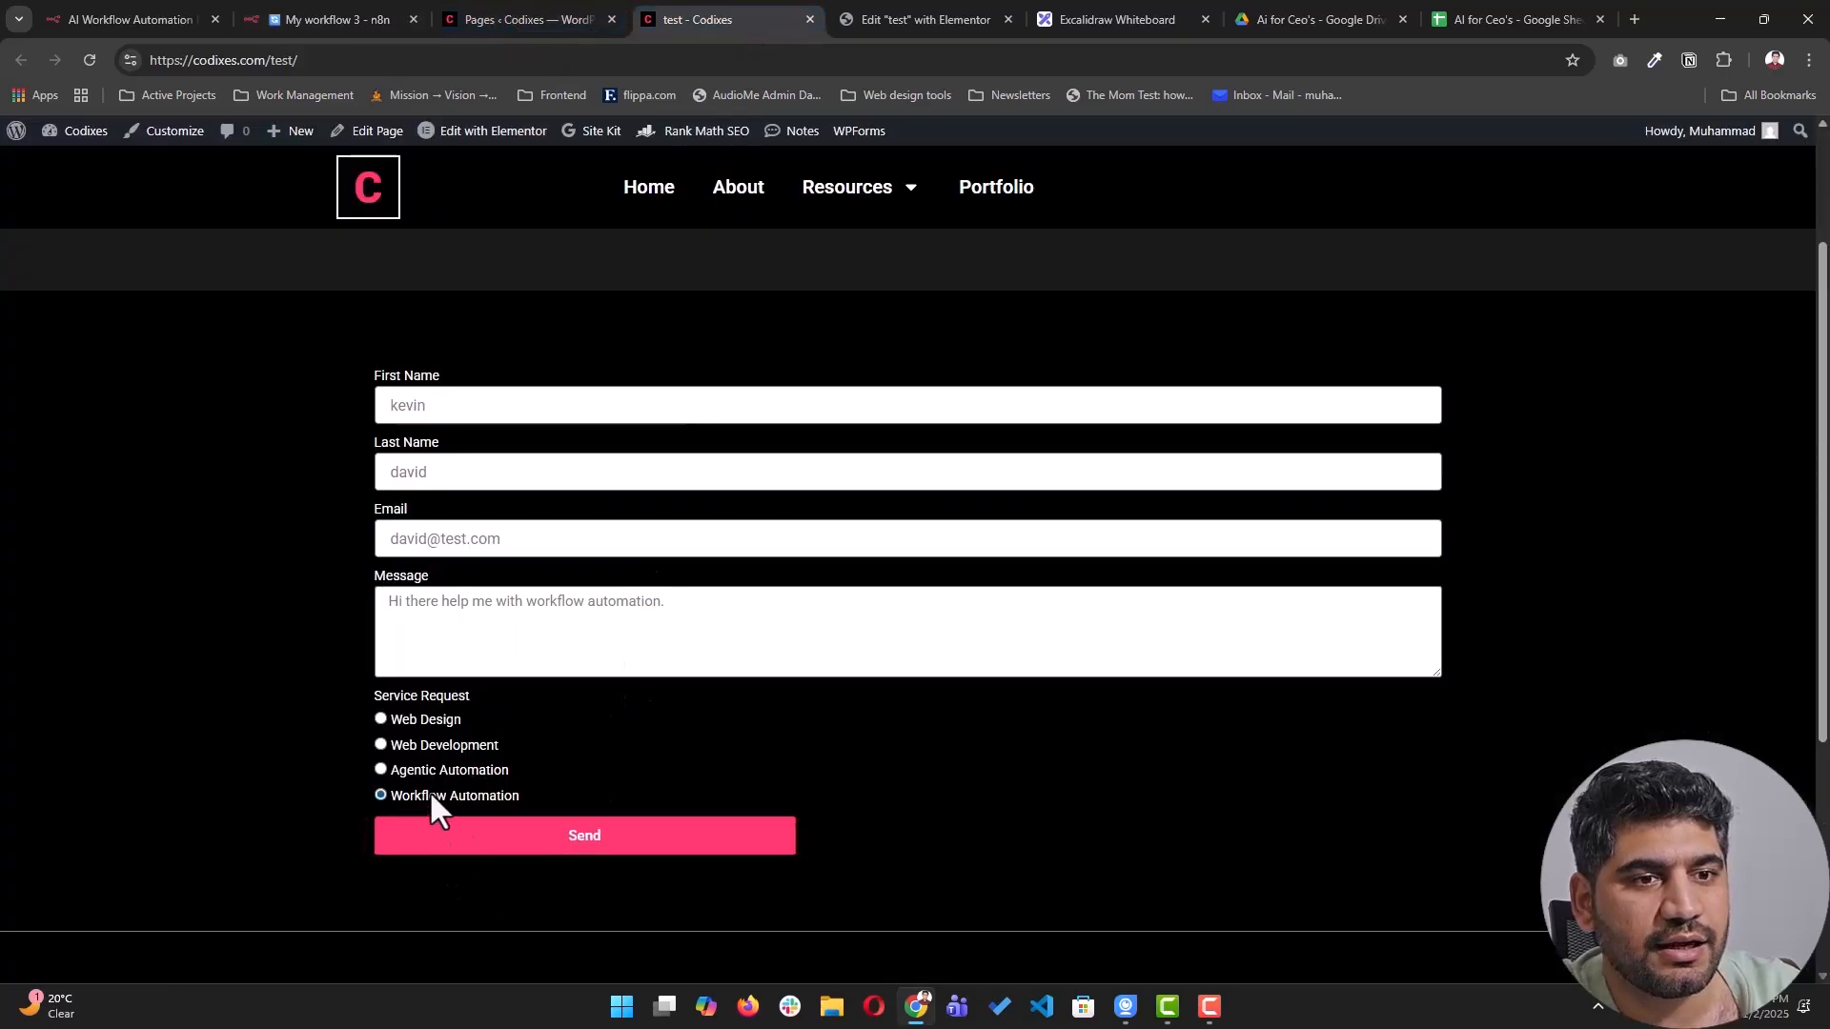
{"action": "scroll", "coordinate": [648, 658], "scroll_direction": "down", "scroll_amount": 2}
{"action": "scroll", "coordinate": [667, 648], "scroll_direction": "up", "scroll_amount": 1}
{"action": "left_click", "coordinate": [564, 749]}
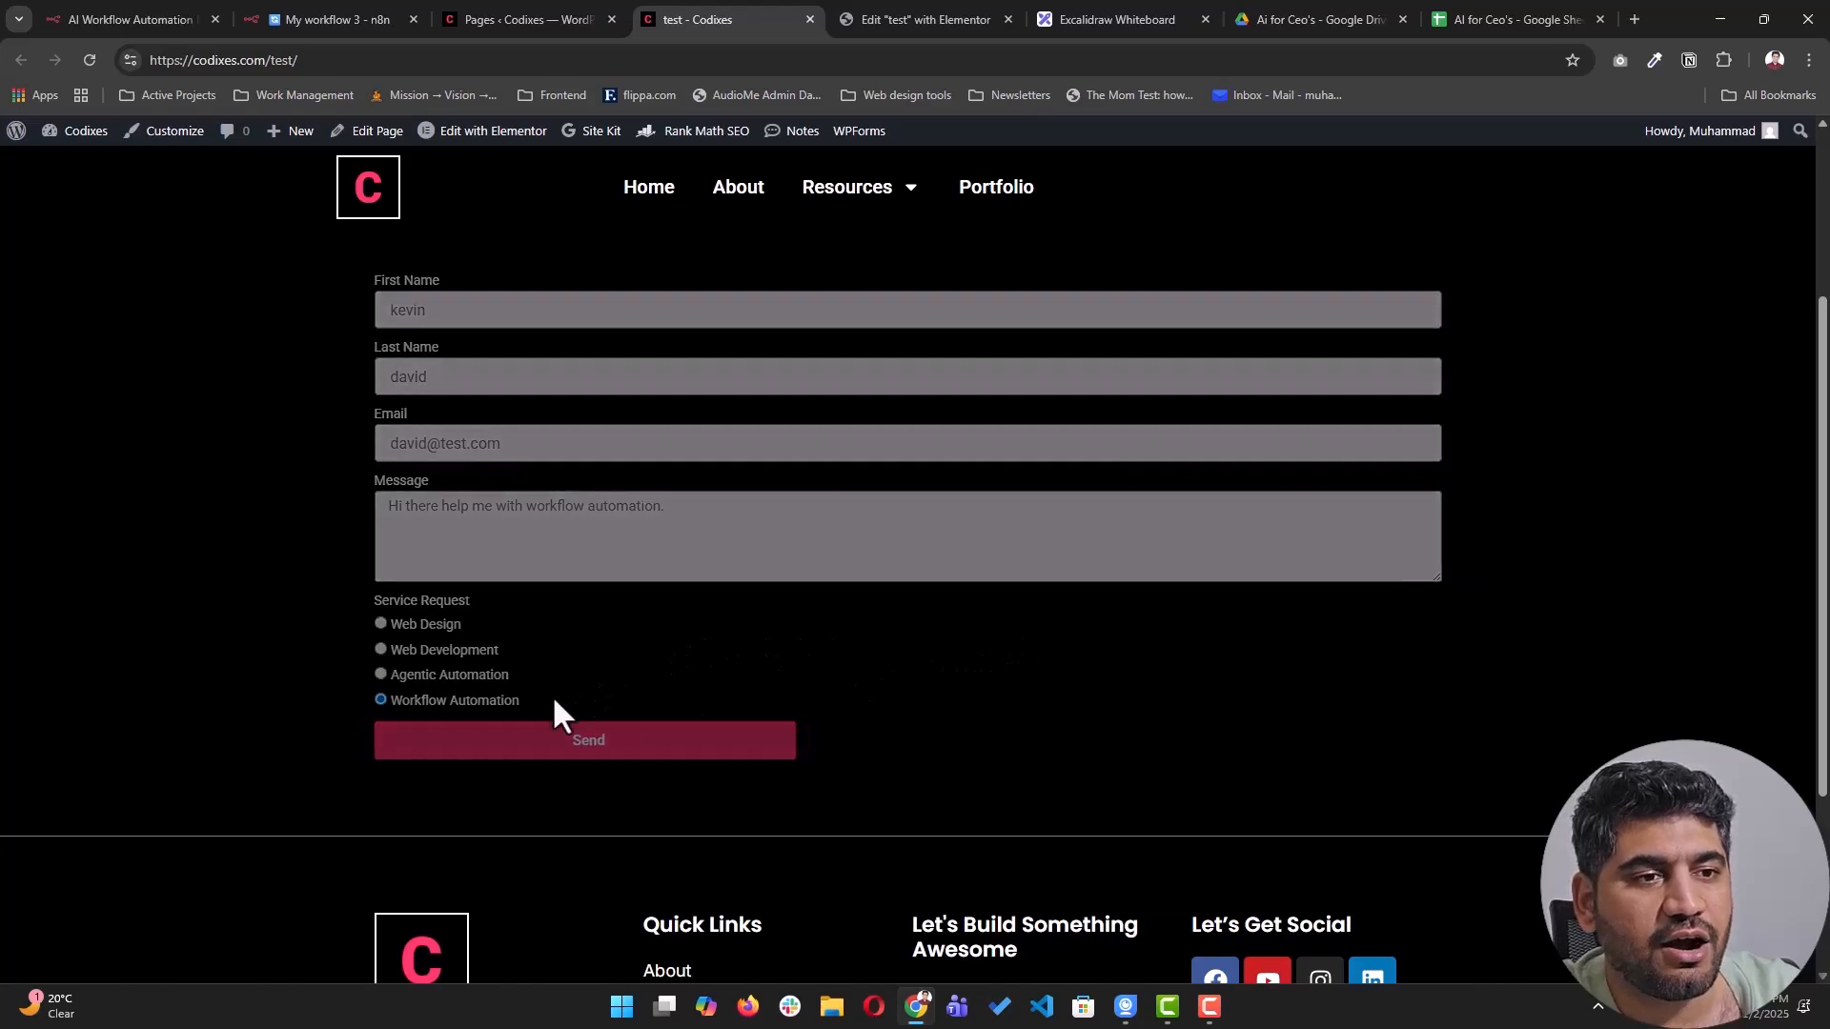
{"action": "left_click_drag", "start_coordinate": [394, 777], "coordinate": [613, 780]}
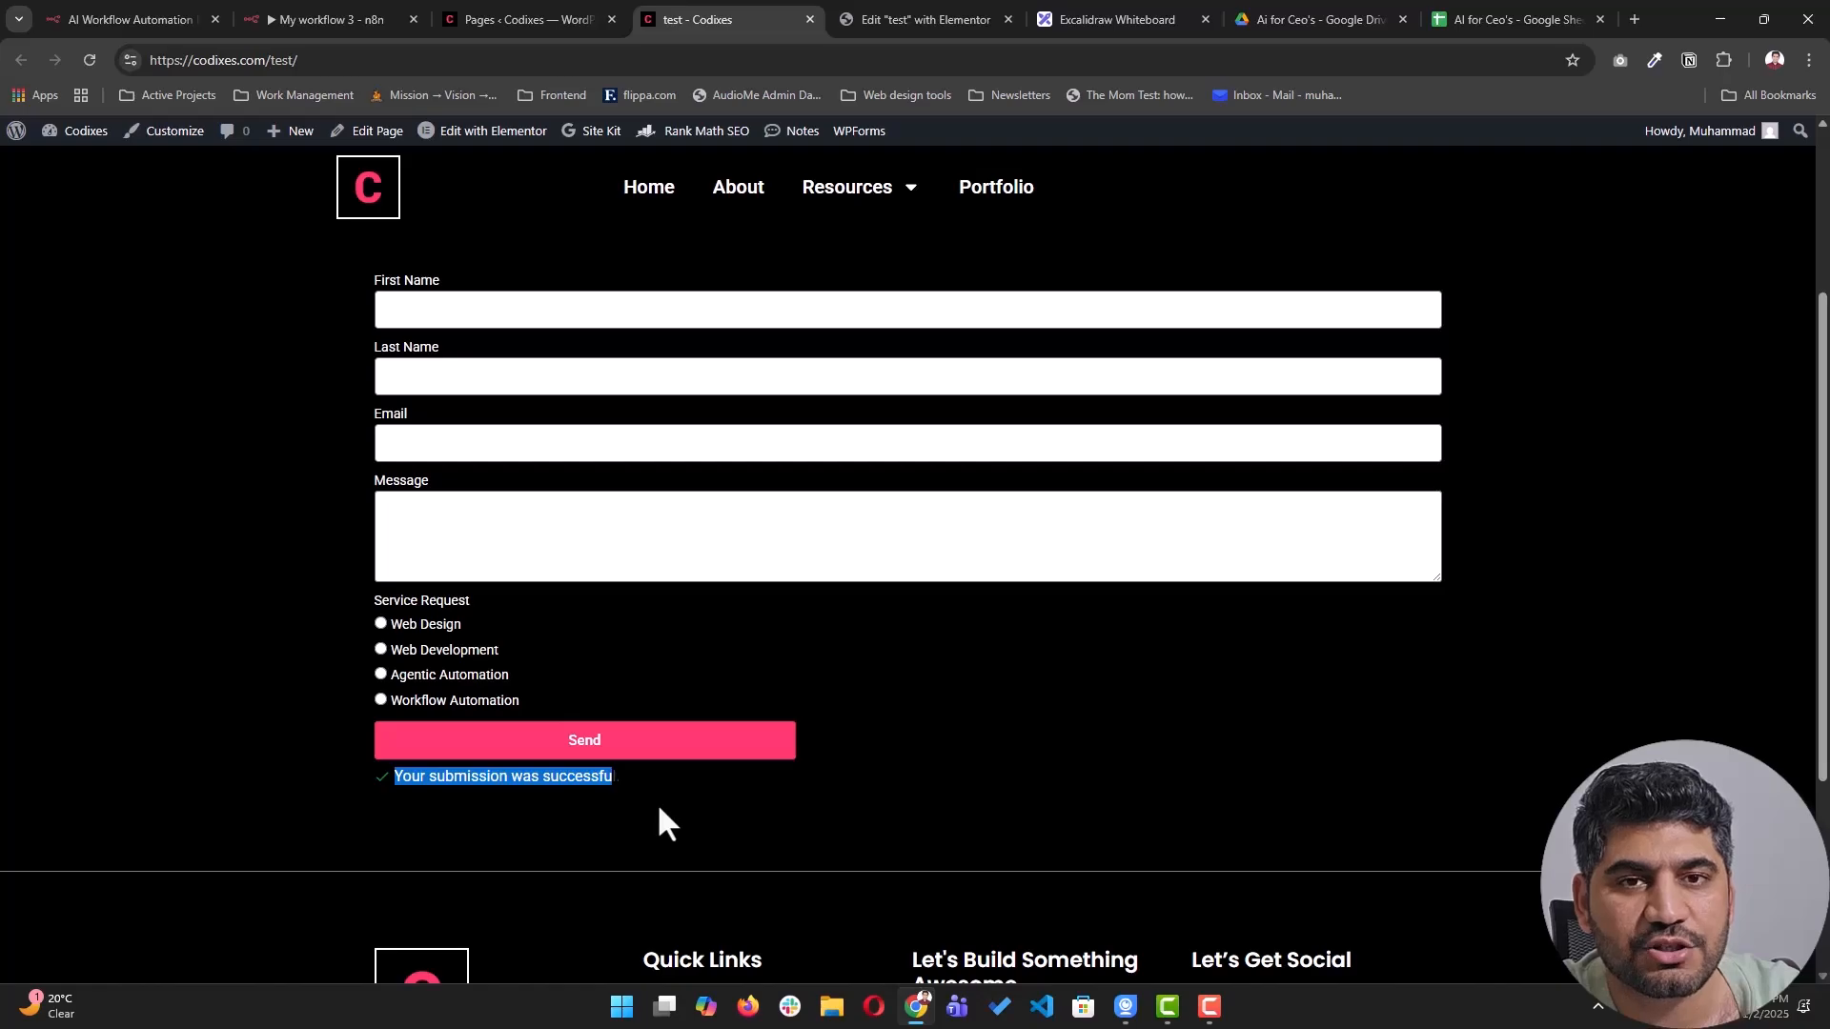
{"action": "left_click", "coordinate": [1512, 21]}
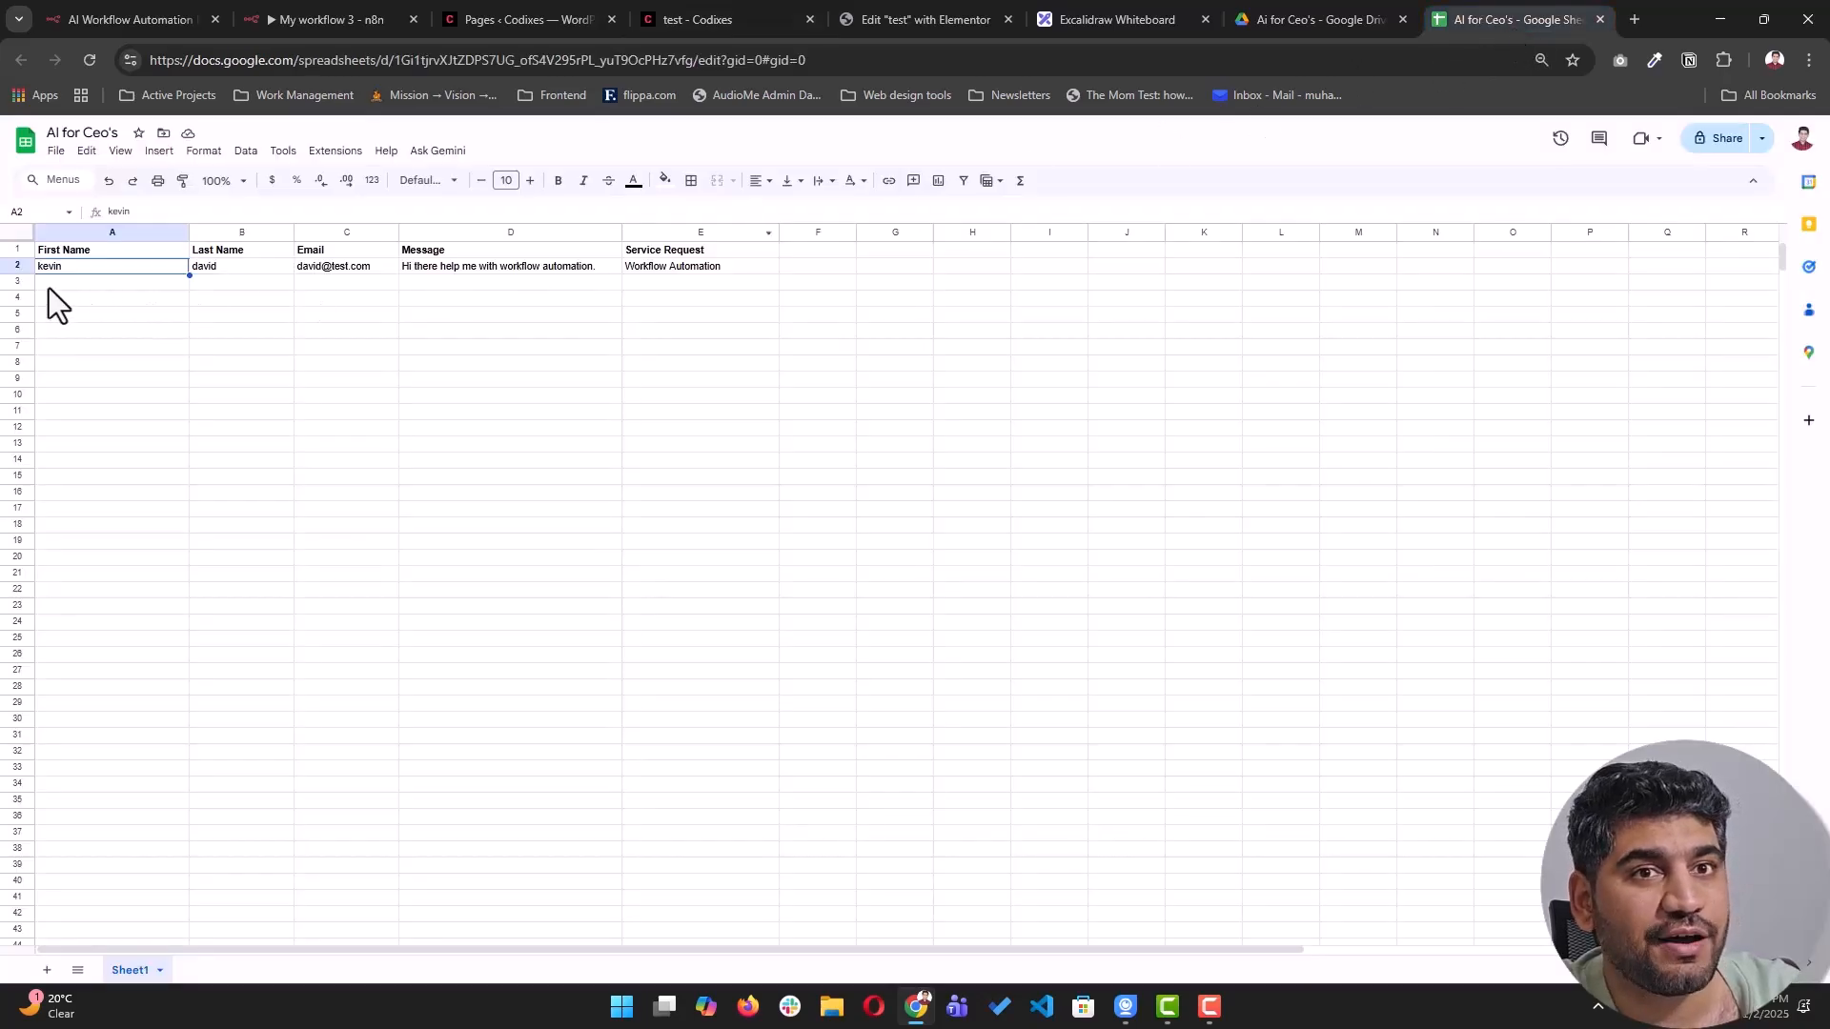
- Delete the test submission in cells A2:E2 of the Google Sheet
{"action": "left_click_drag", "start_coordinate": [685, 266], "coordinate": [90, 268]}
{"action": "left_click", "coordinate": [116, 273]}
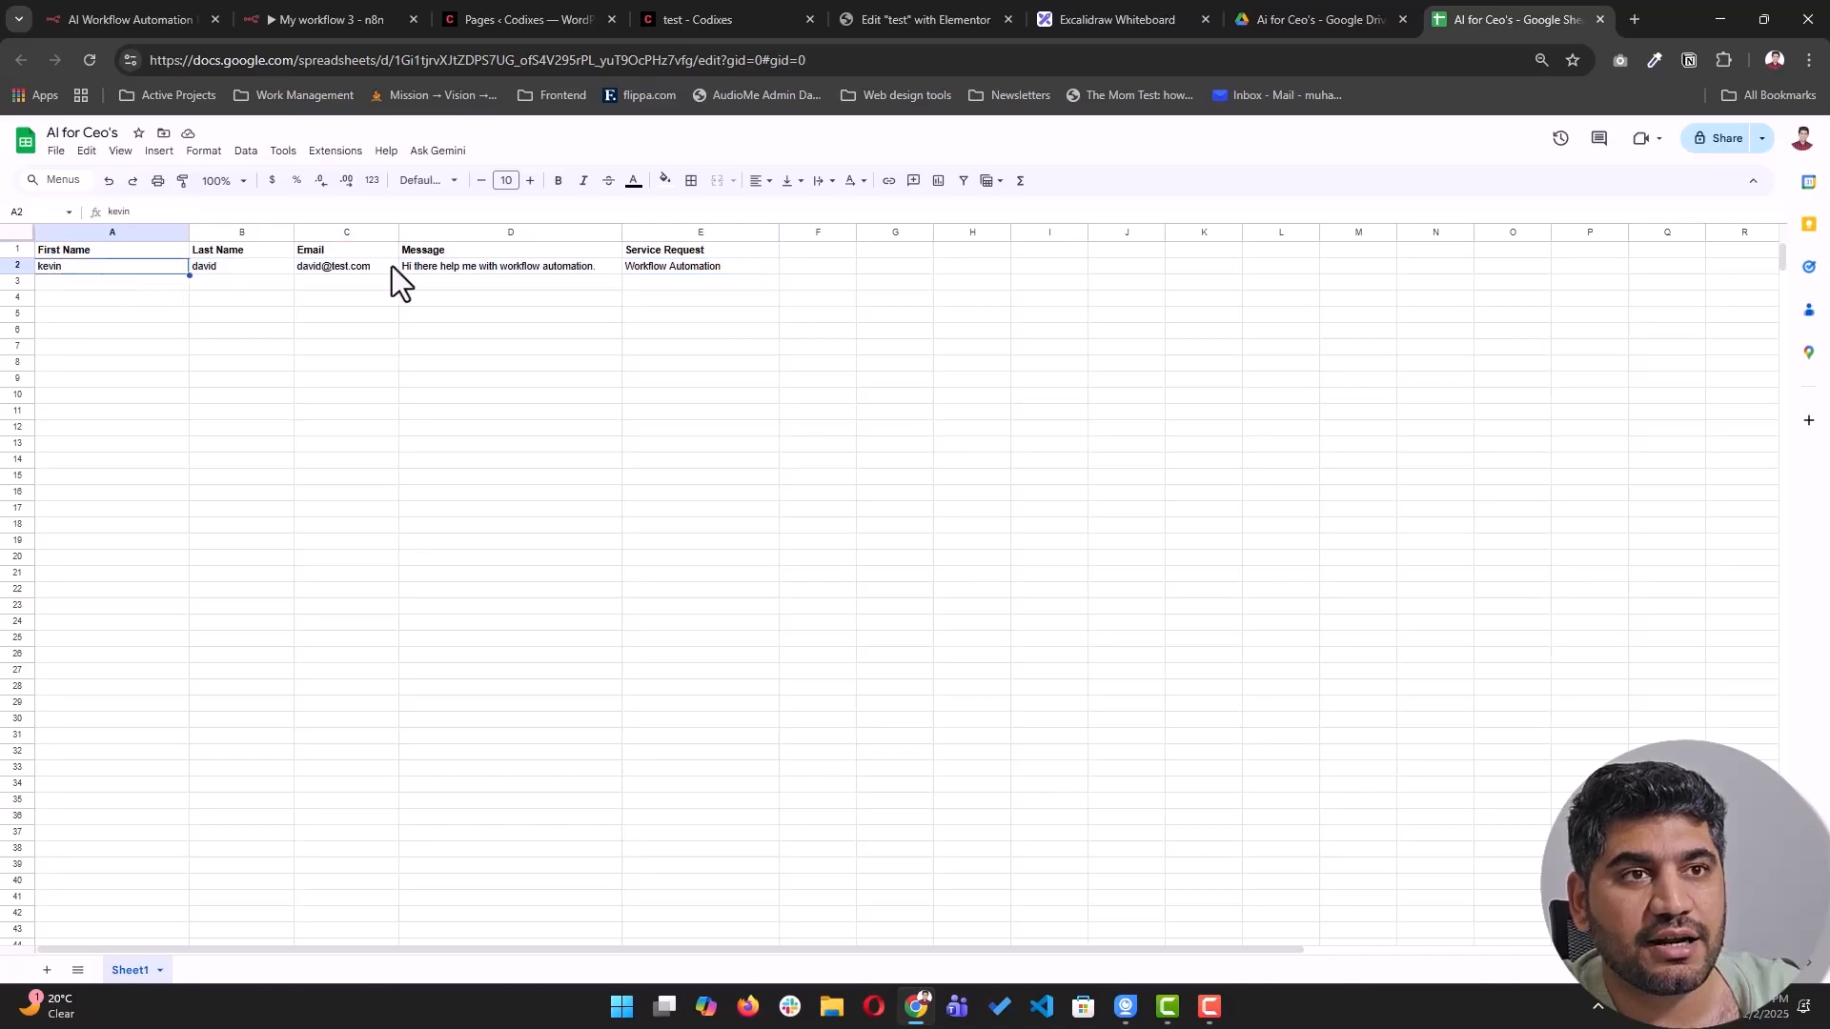
{"action": "left_click", "coordinate": [695, 17]}
{"action": "left_click", "coordinate": [1479, 21]}
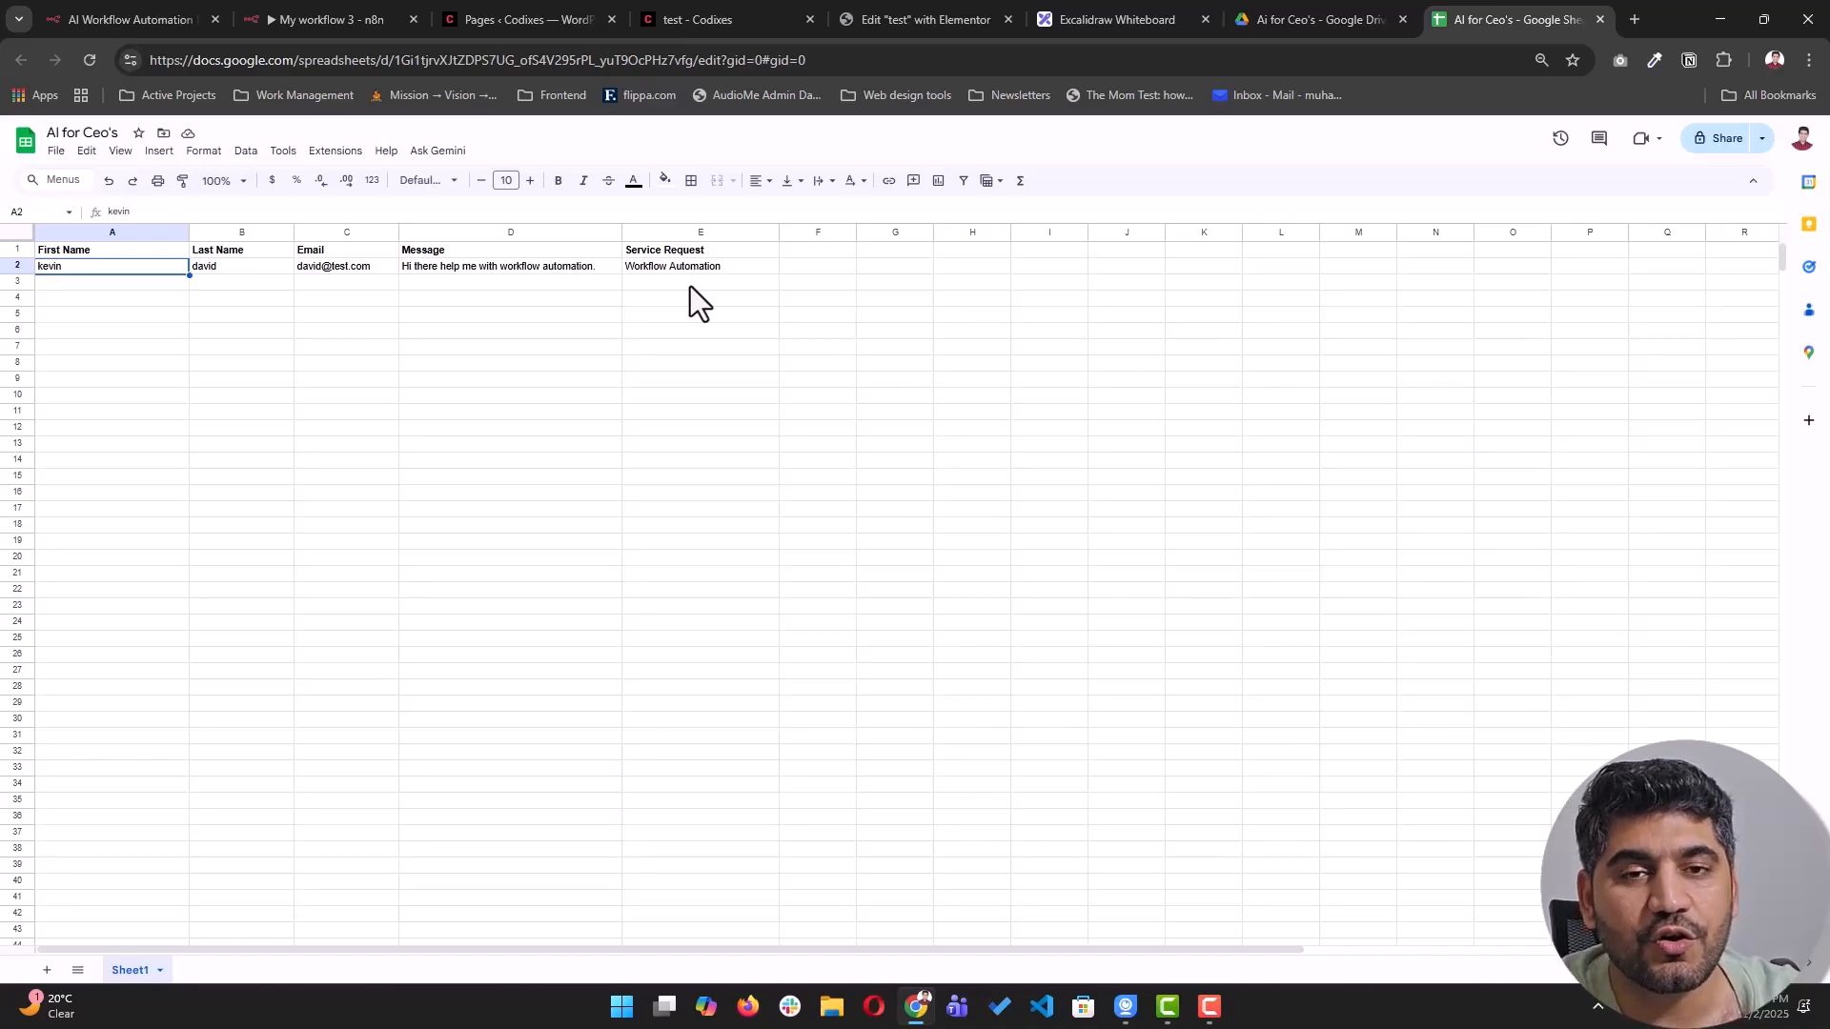
{"action": "left_click_drag", "start_coordinate": [688, 266], "coordinate": [153, 269]}
{"action": "key", "text": "Delete"}
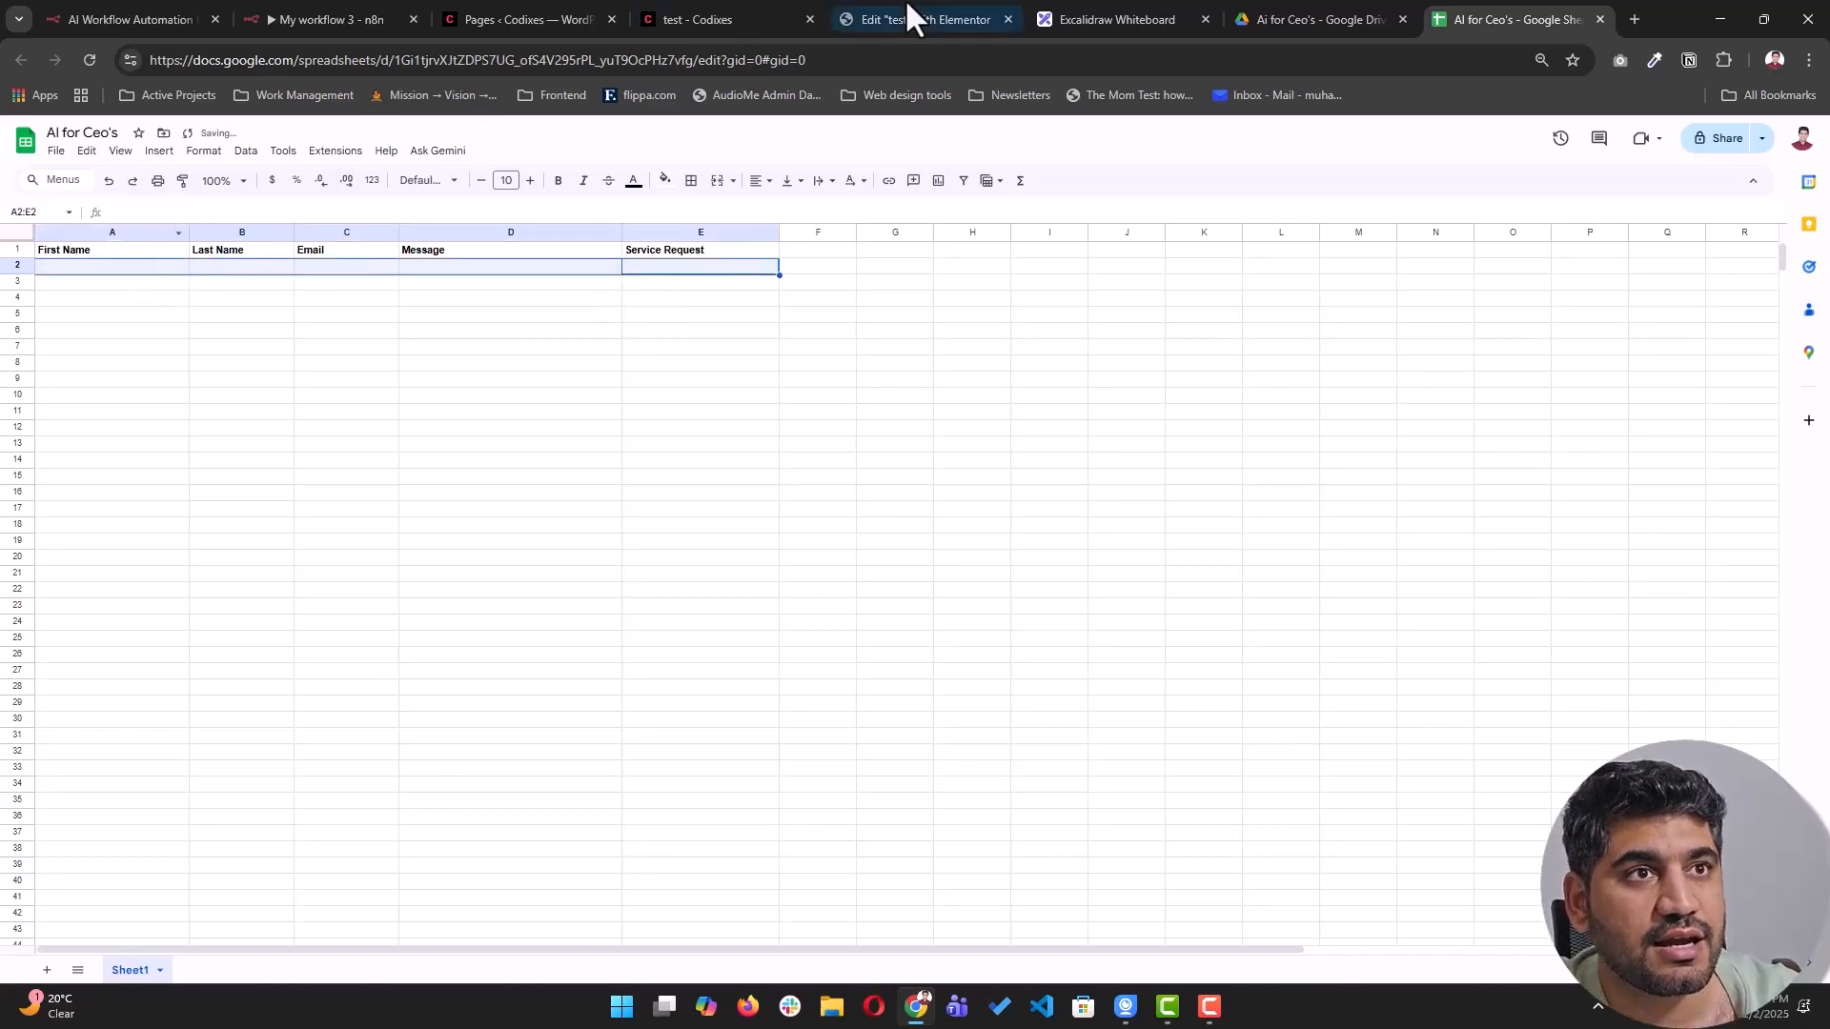
- Reload the form page, then go to the n8n workflows page
{"action": "left_click", "coordinate": [706, 21]}
{"action": "left_click", "coordinate": [87, 61]}
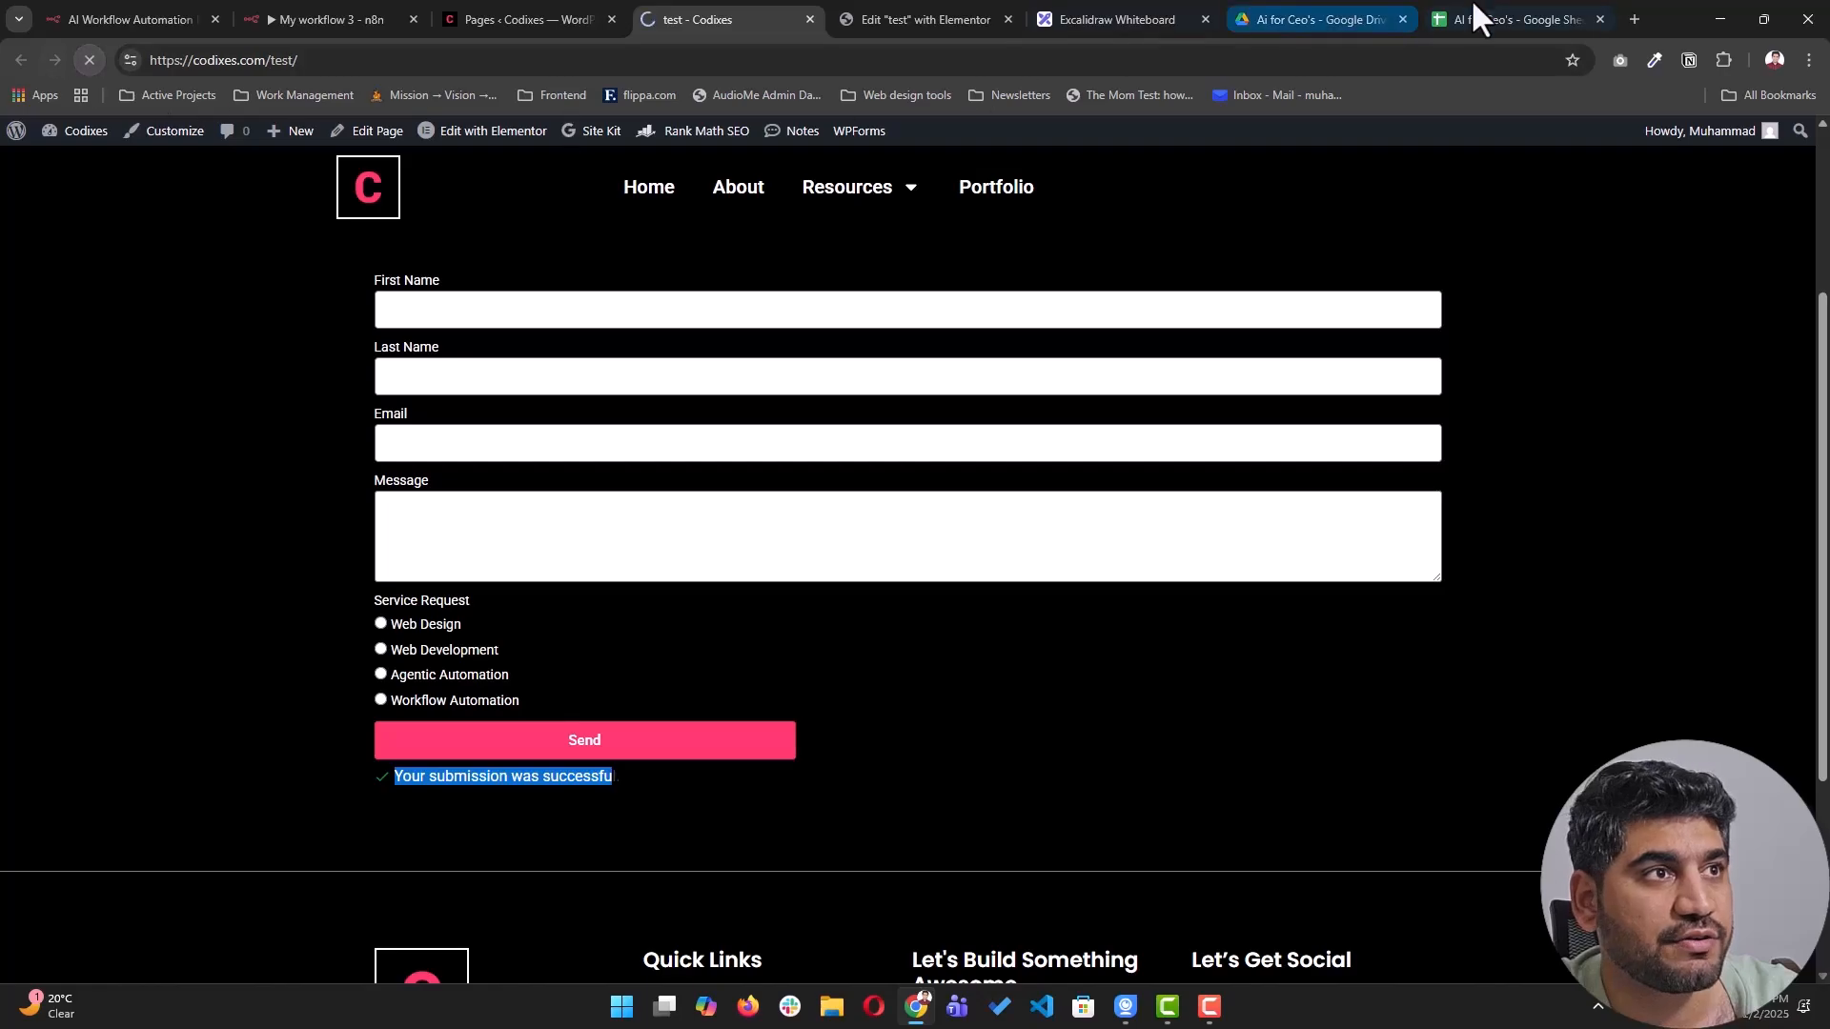
{"action": "left_click", "coordinate": [1458, 19]}
{"action": "left_click", "coordinate": [673, 19]}
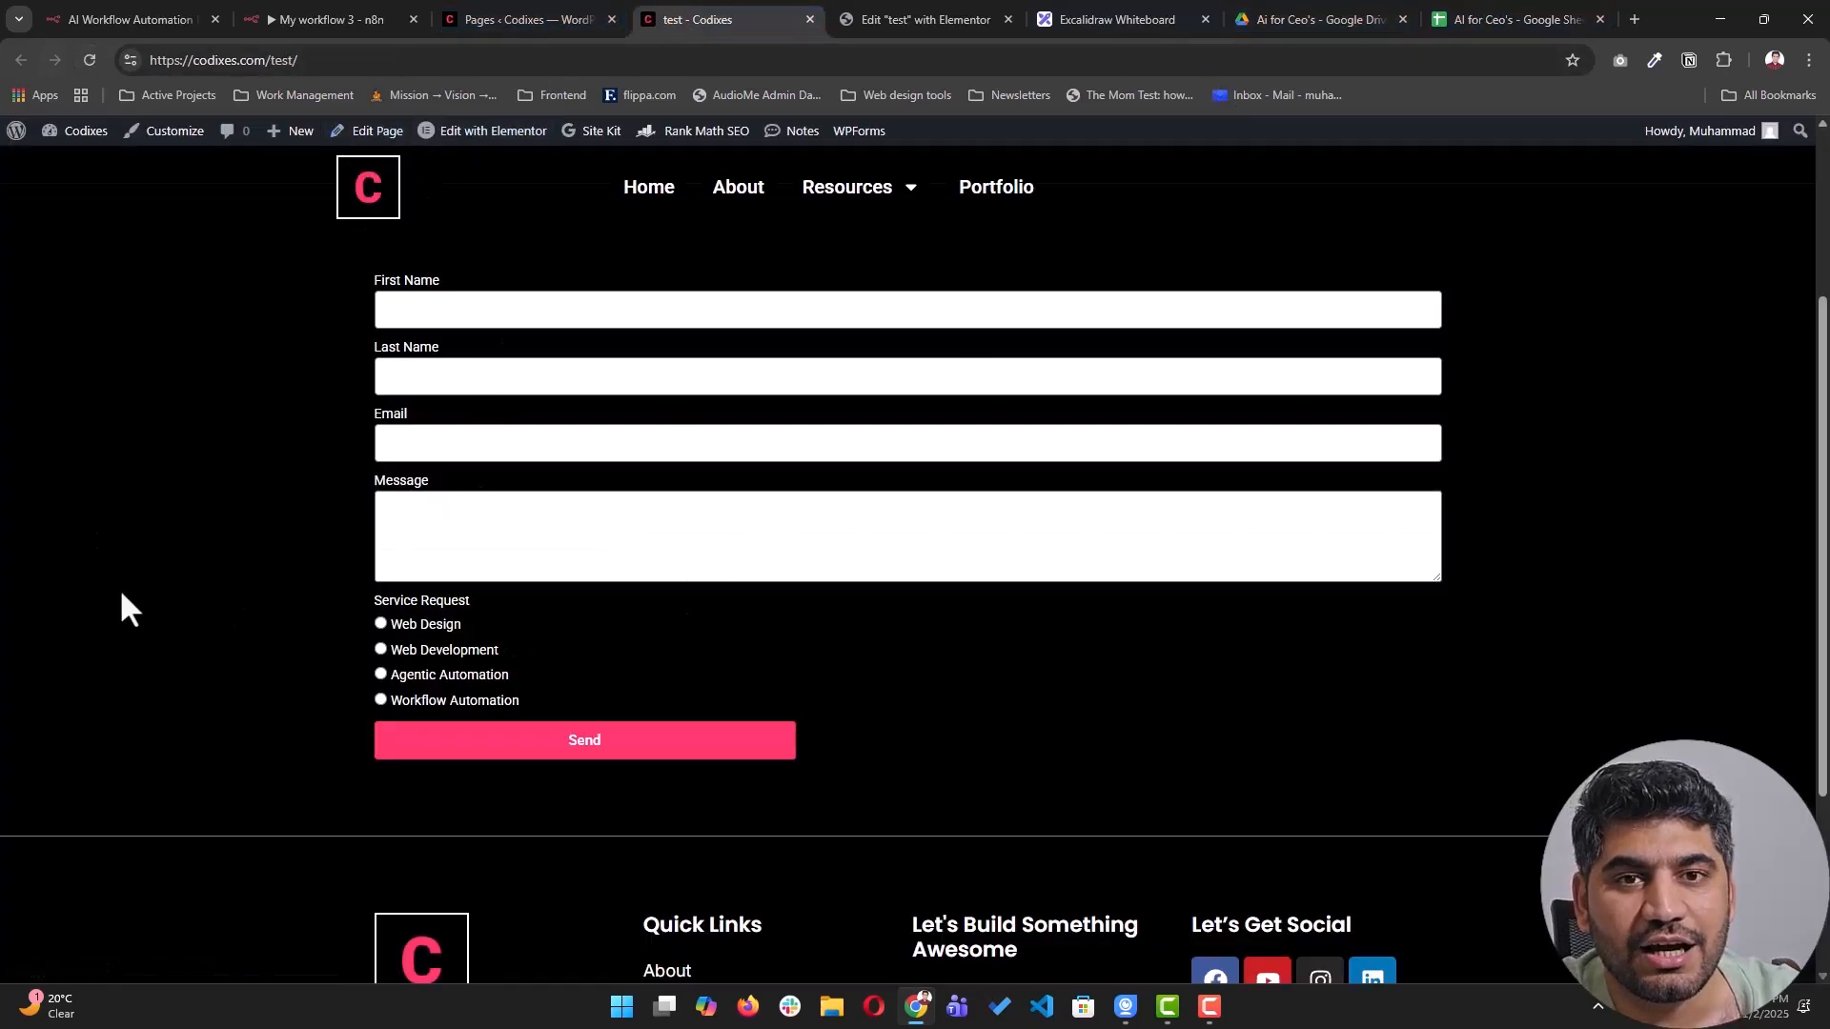
{"action": "key", "text": "ctrl+2"}
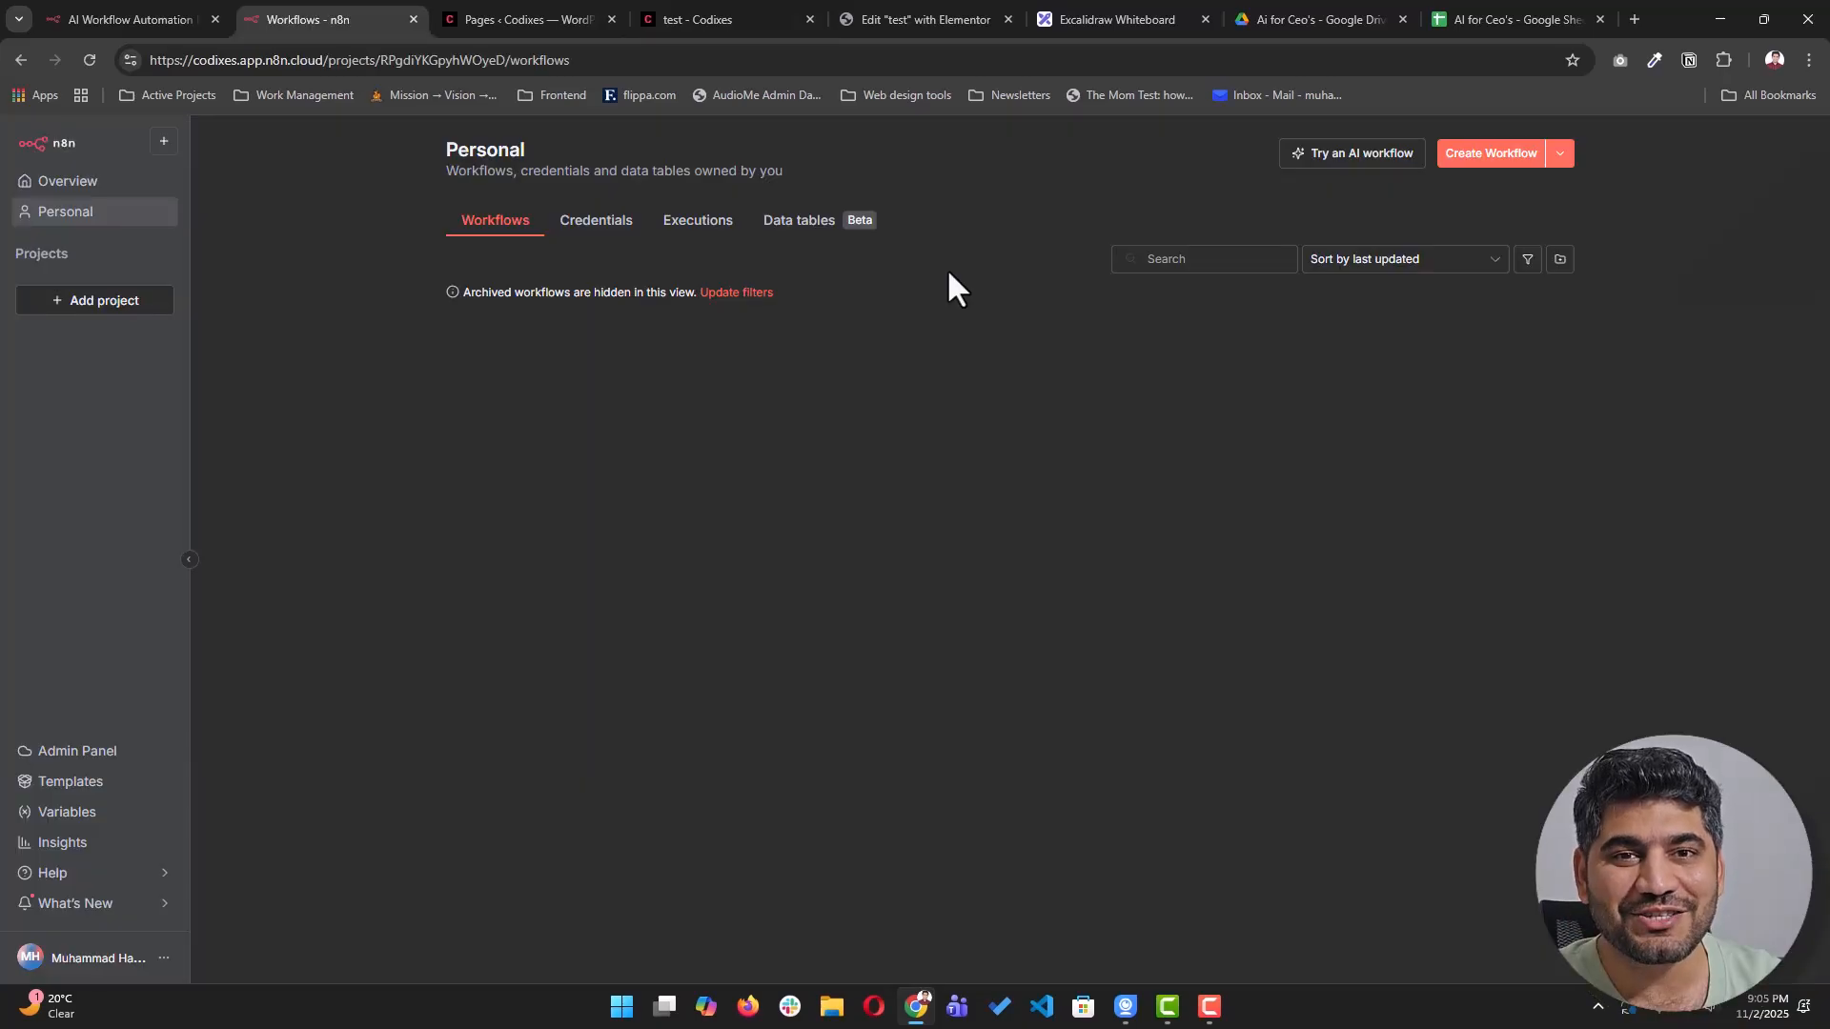
- Create a new workflow and add a Webhook trigger as its first step
{"action": "left_click", "coordinate": [1495, 157]}
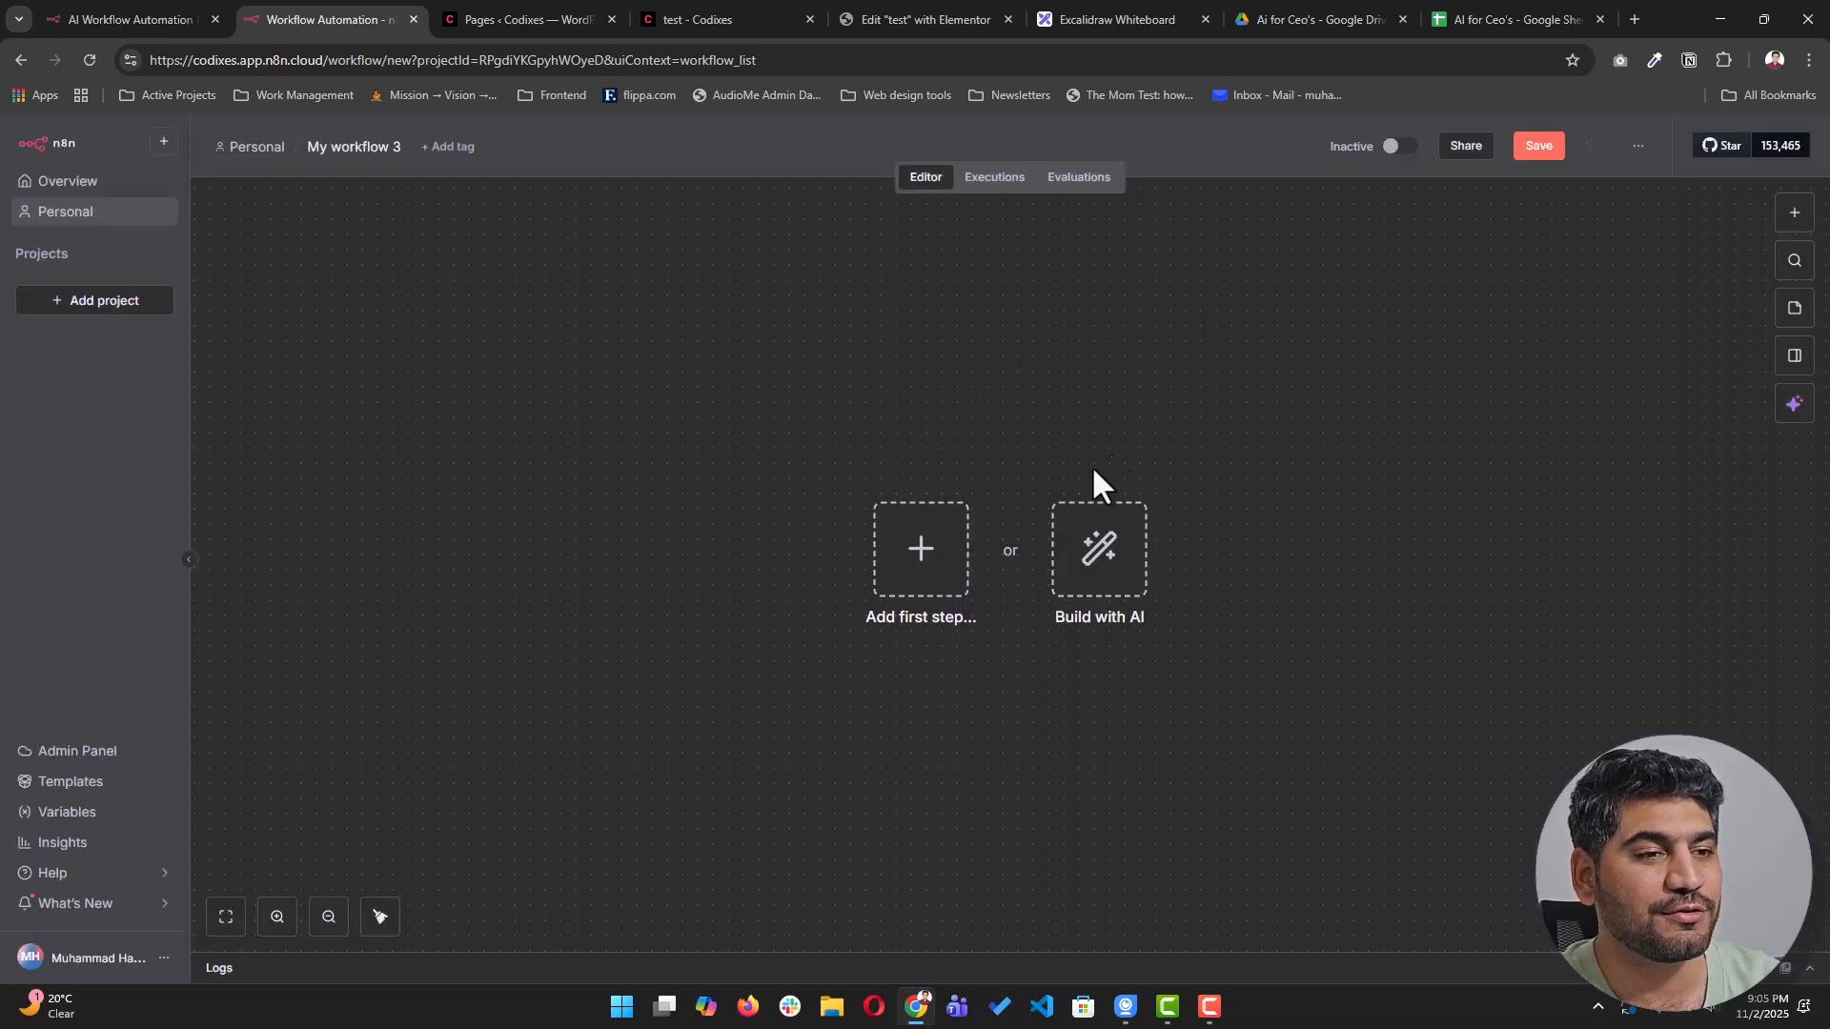
{"action": "left_click", "coordinate": [921, 560]}
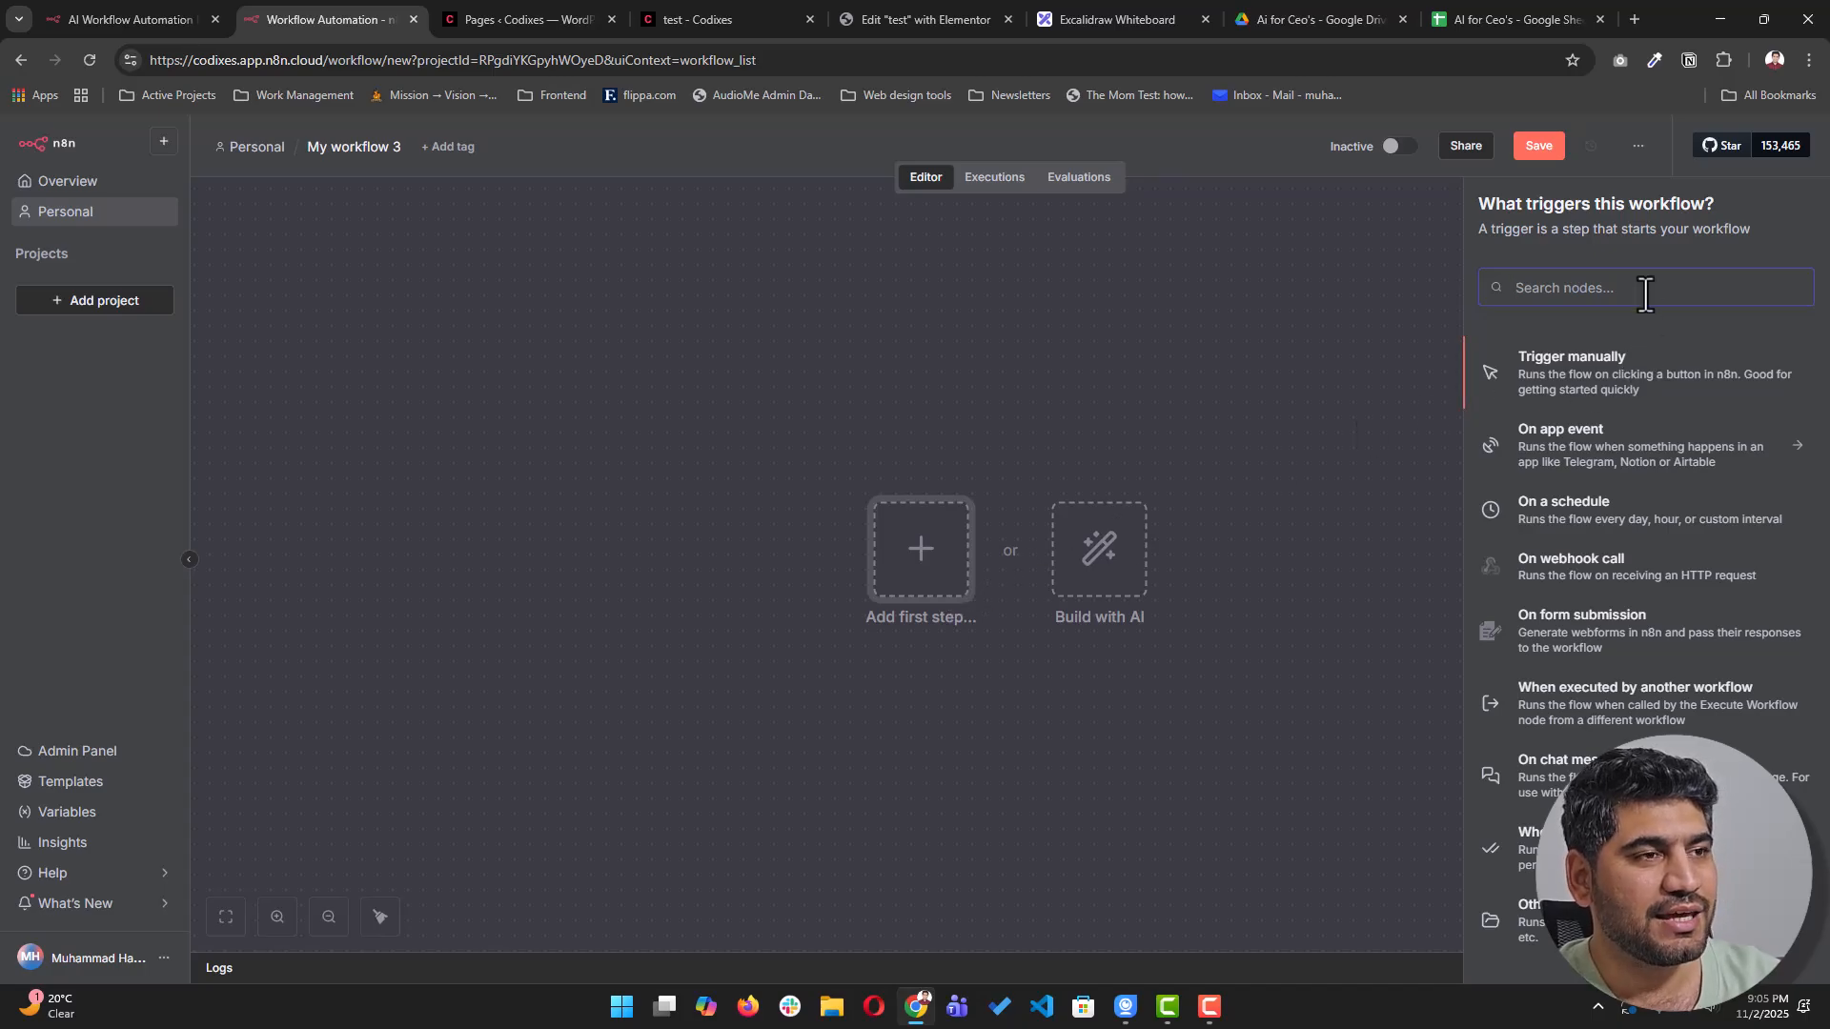
{"action": "type", "text": "web"}
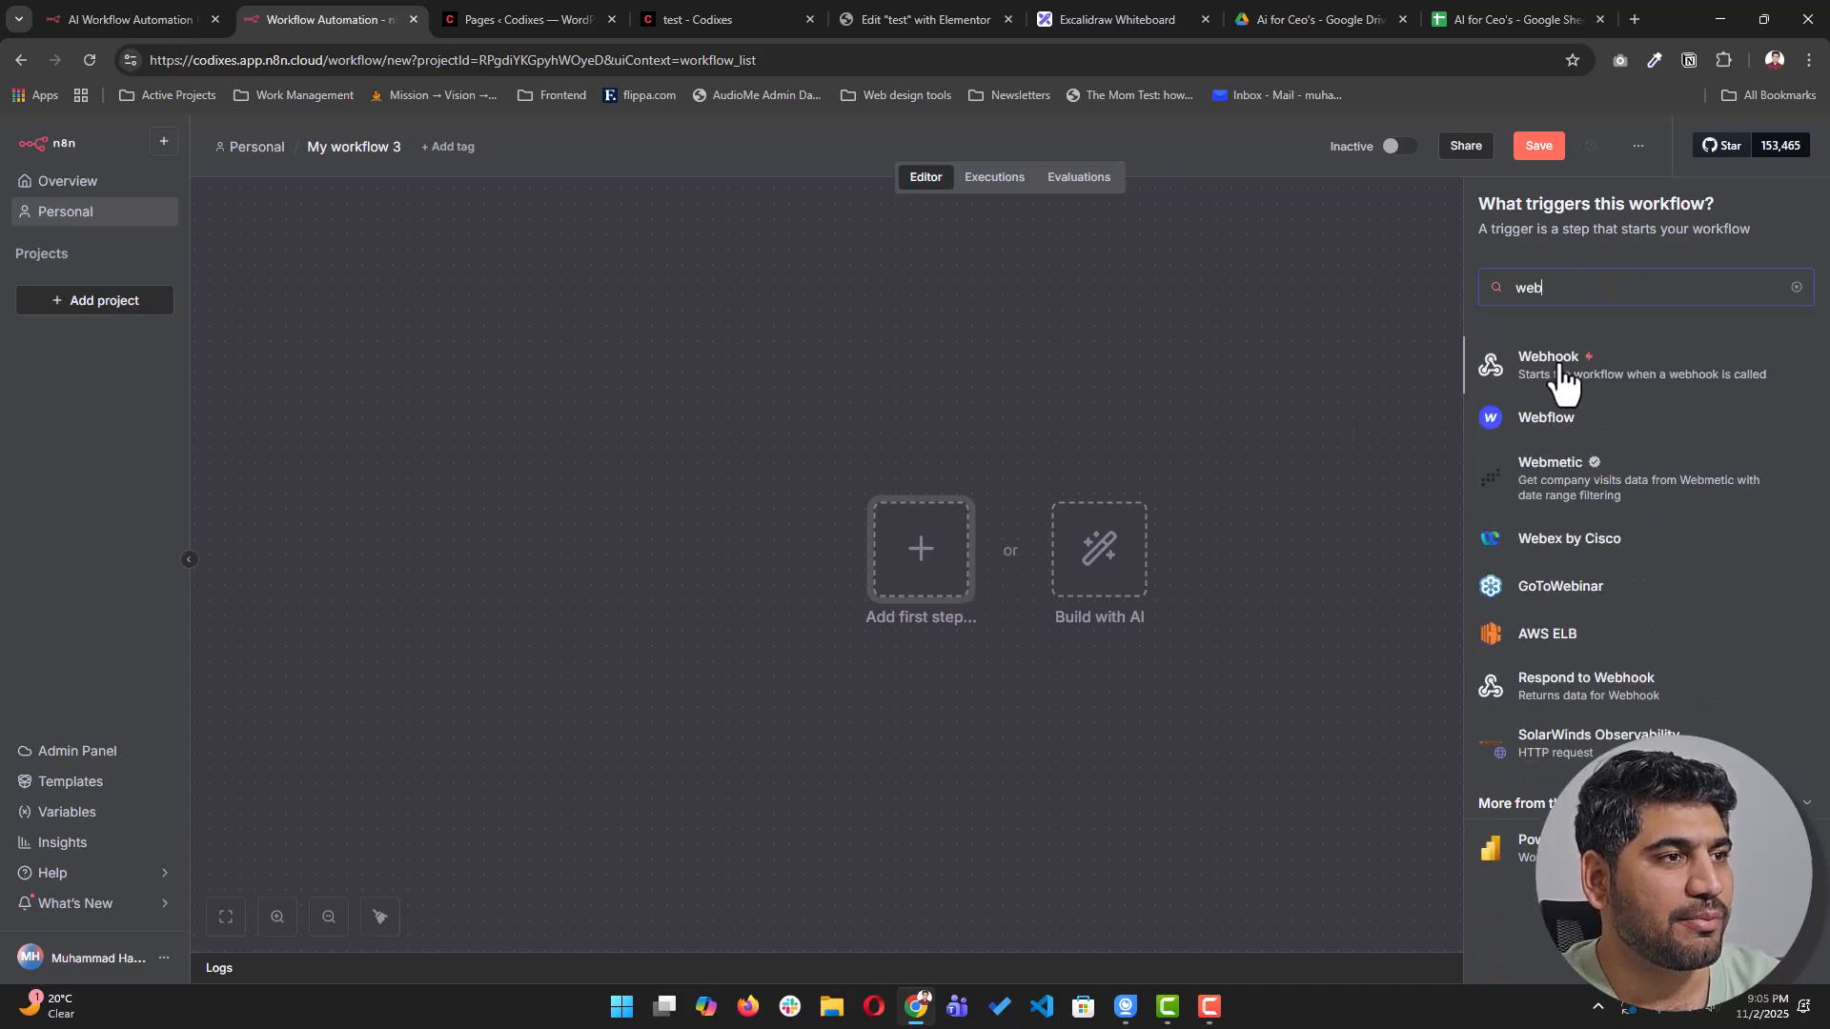
{"action": "left_click", "coordinate": [1559, 372]}
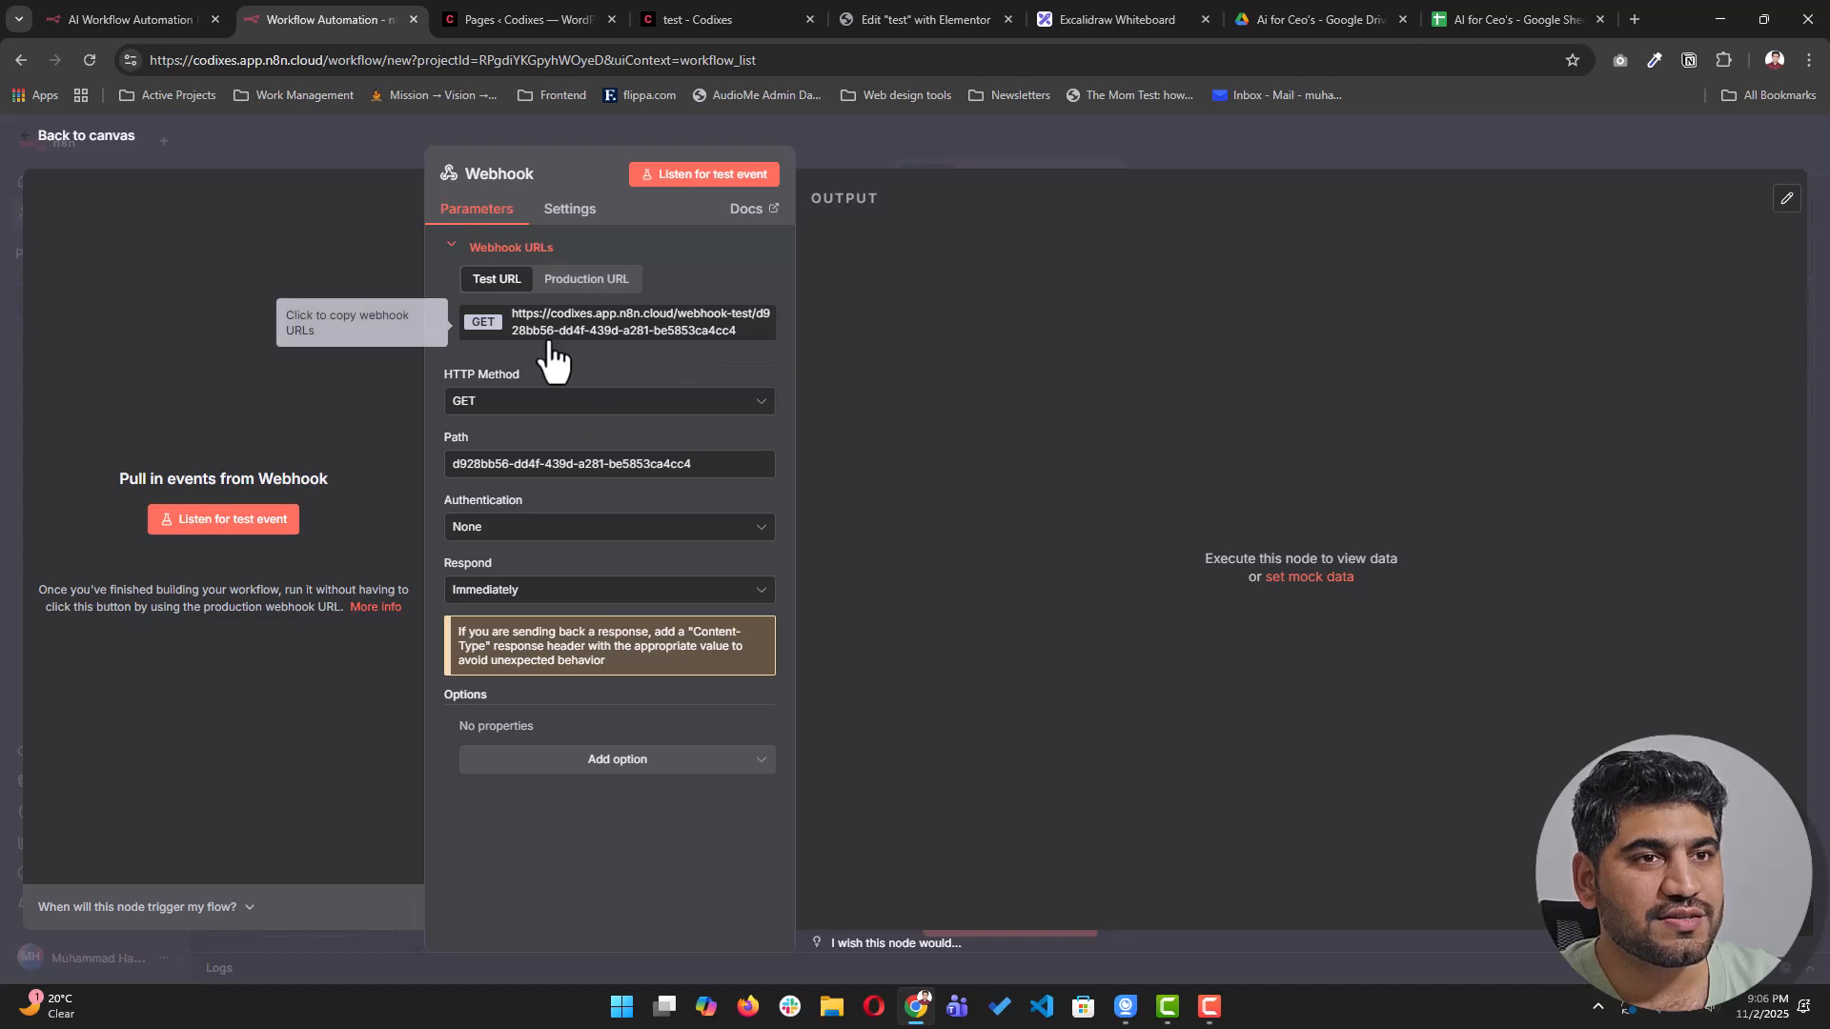
- Set the Webhook's HTTP method to POST and copy its test URL
{"action": "left_click", "coordinate": [509, 415]}
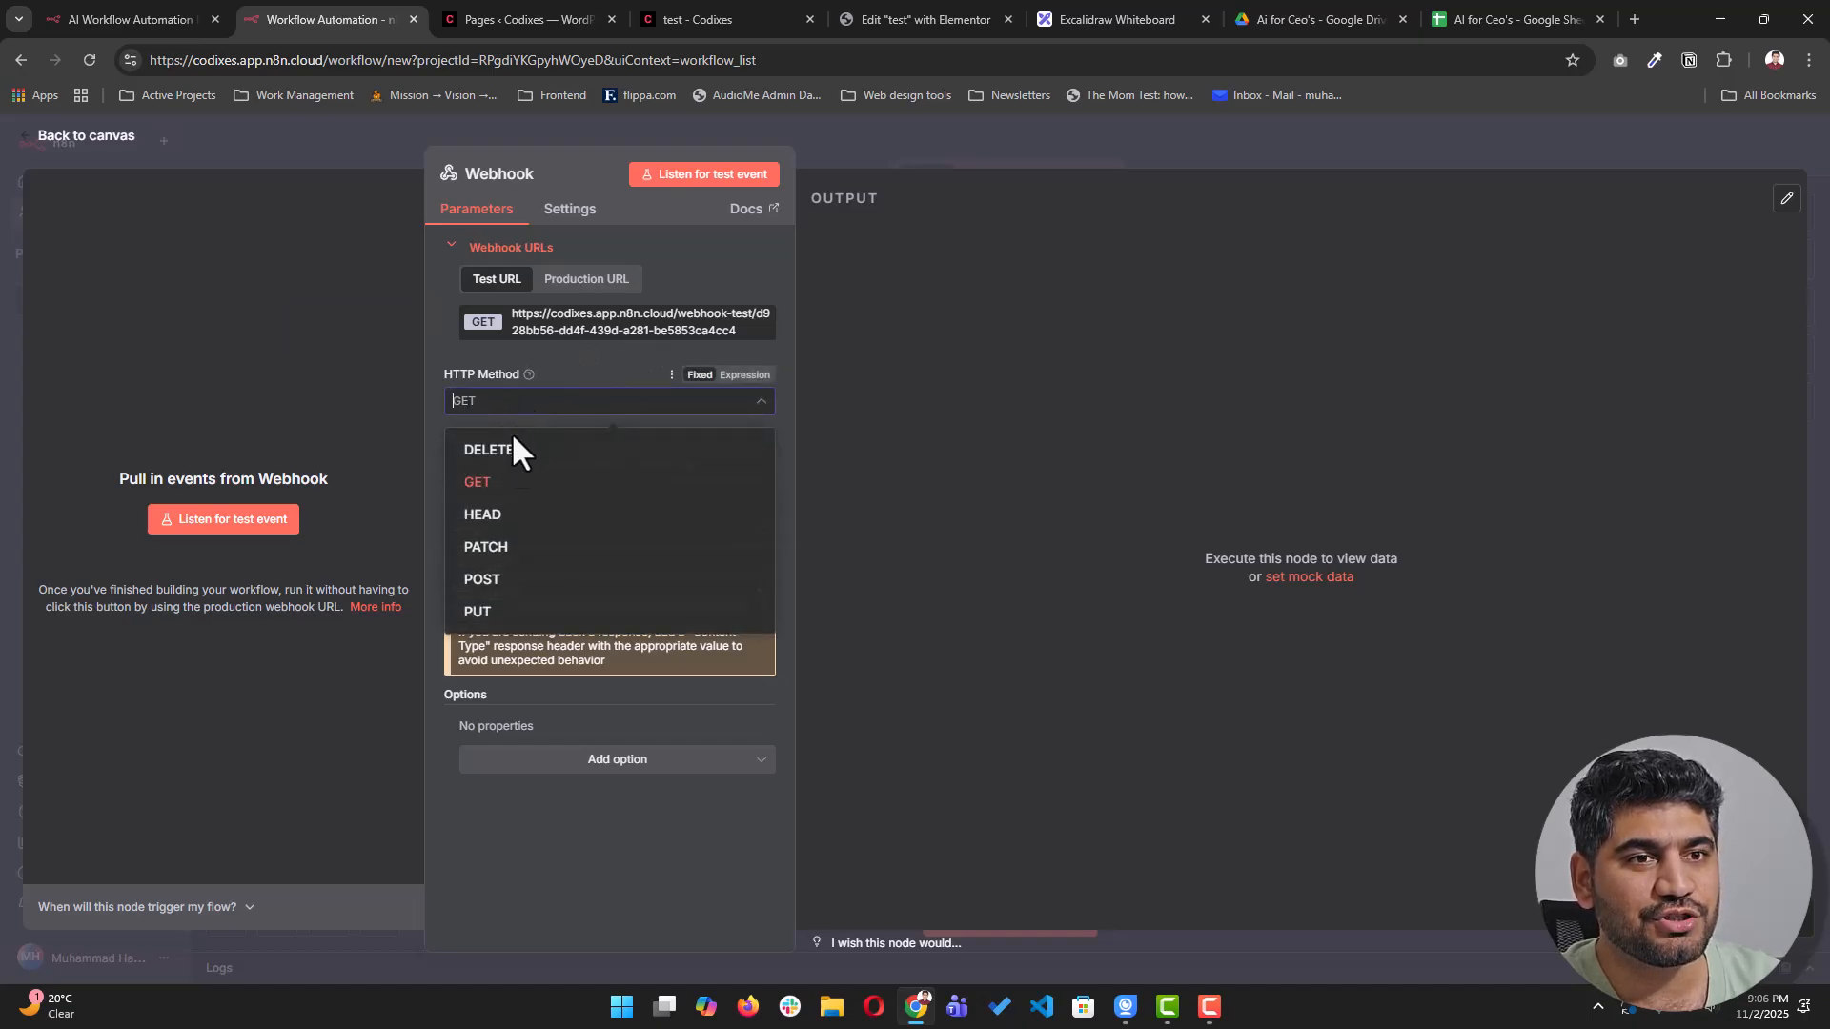
{"action": "left_click", "coordinate": [512, 572]}
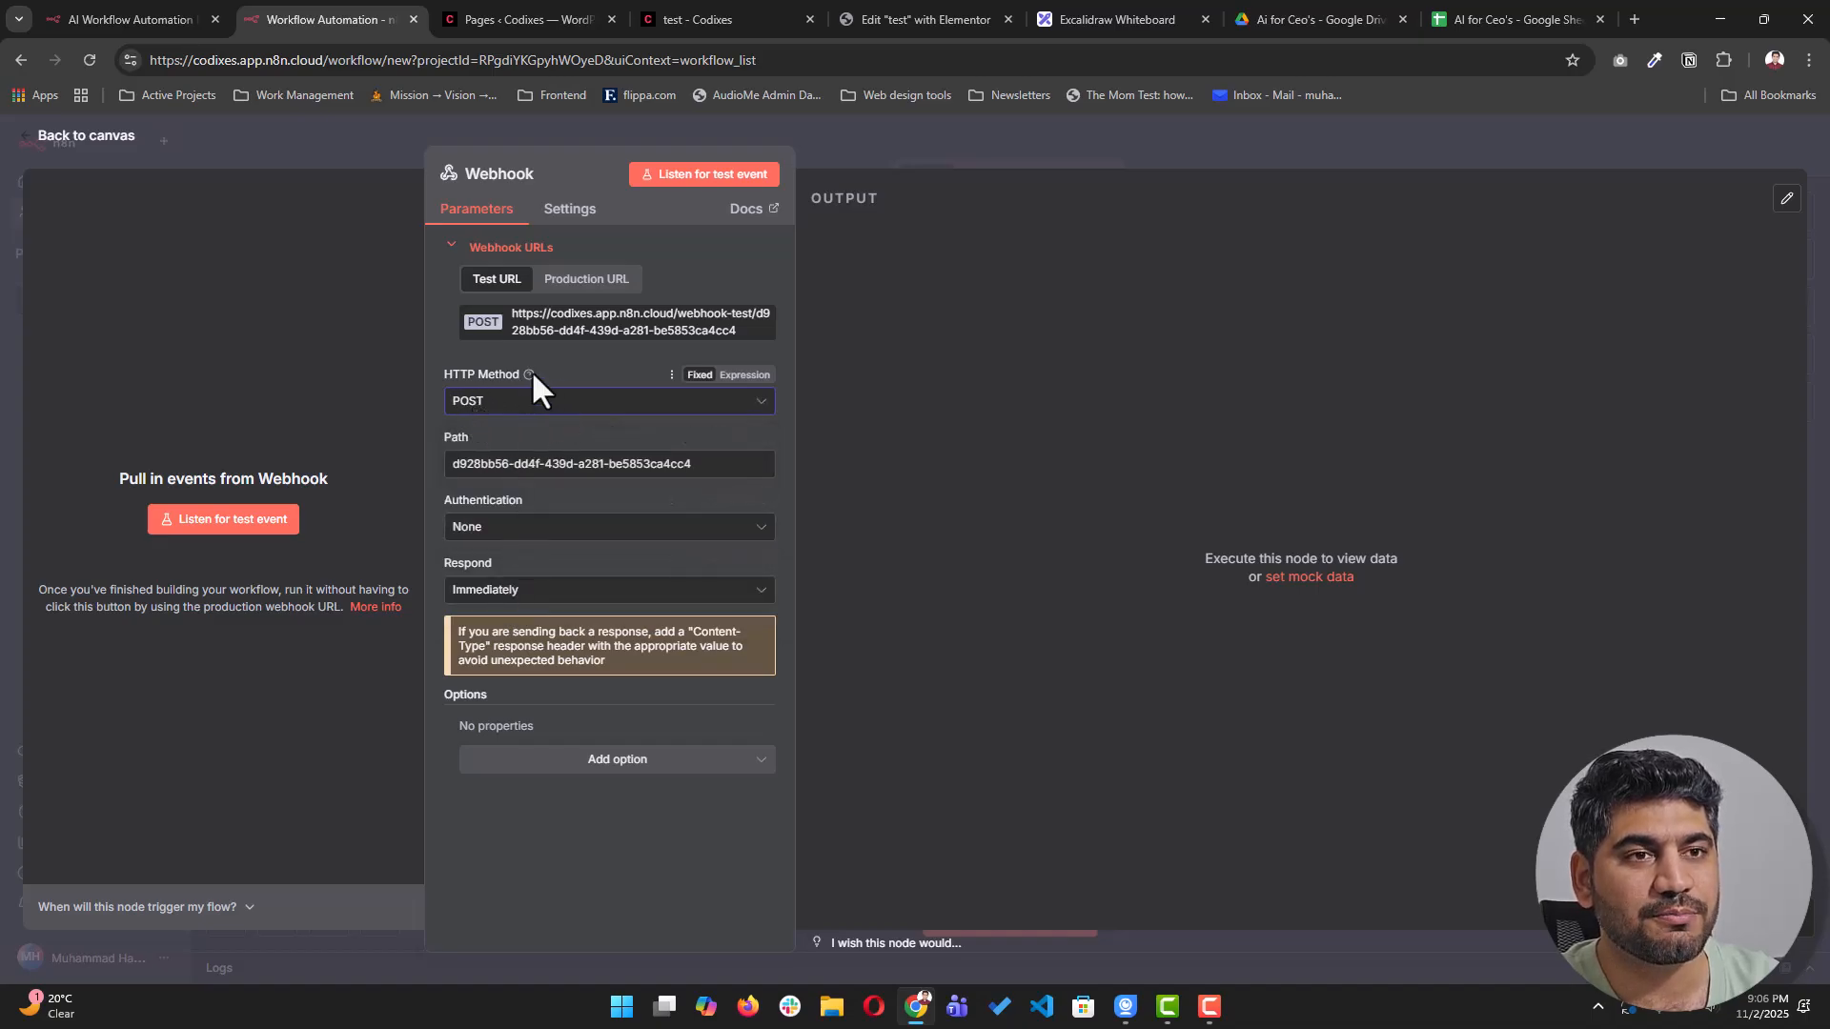
{"action": "left_click", "coordinate": [595, 335]}
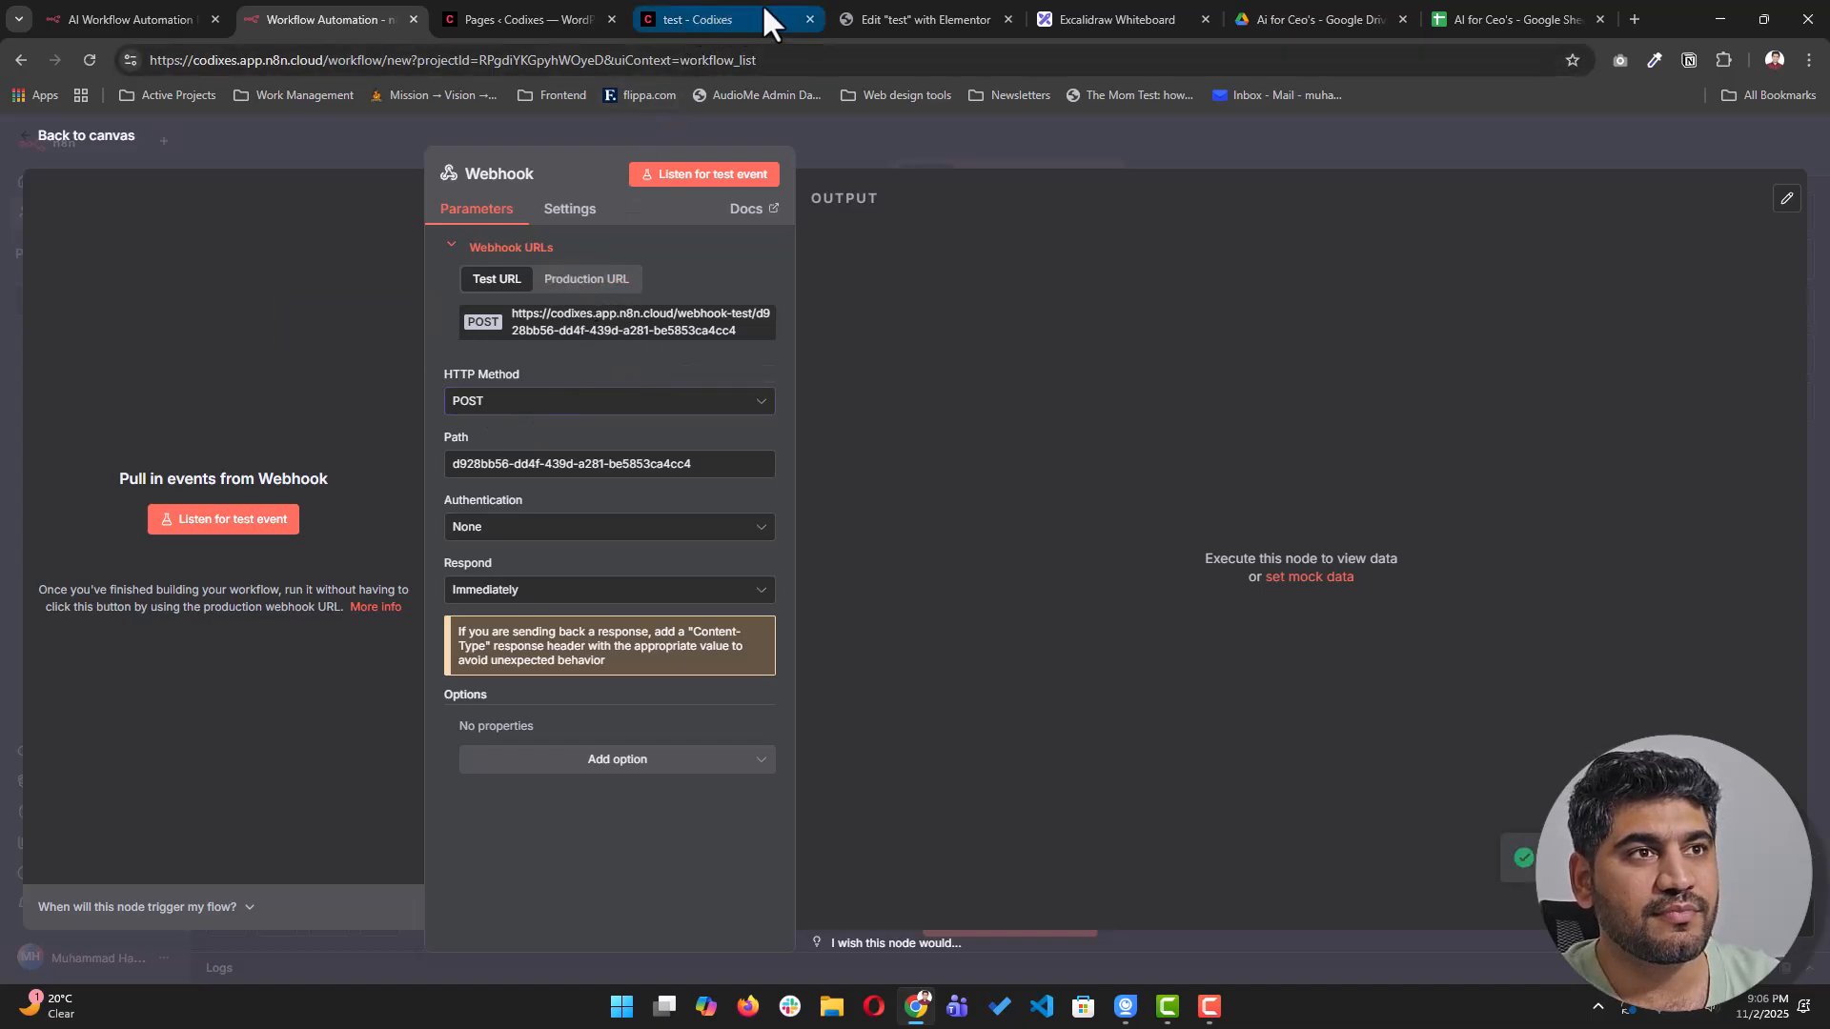
- Scroll through the live Support Request Log form, then return to the 'Edit "test" with Elementor' tab
{"action": "left_click", "coordinate": [701, 25]}
{"action": "scroll", "coordinate": [642, 402], "scroll_direction": "up", "scroll_amount": 2}
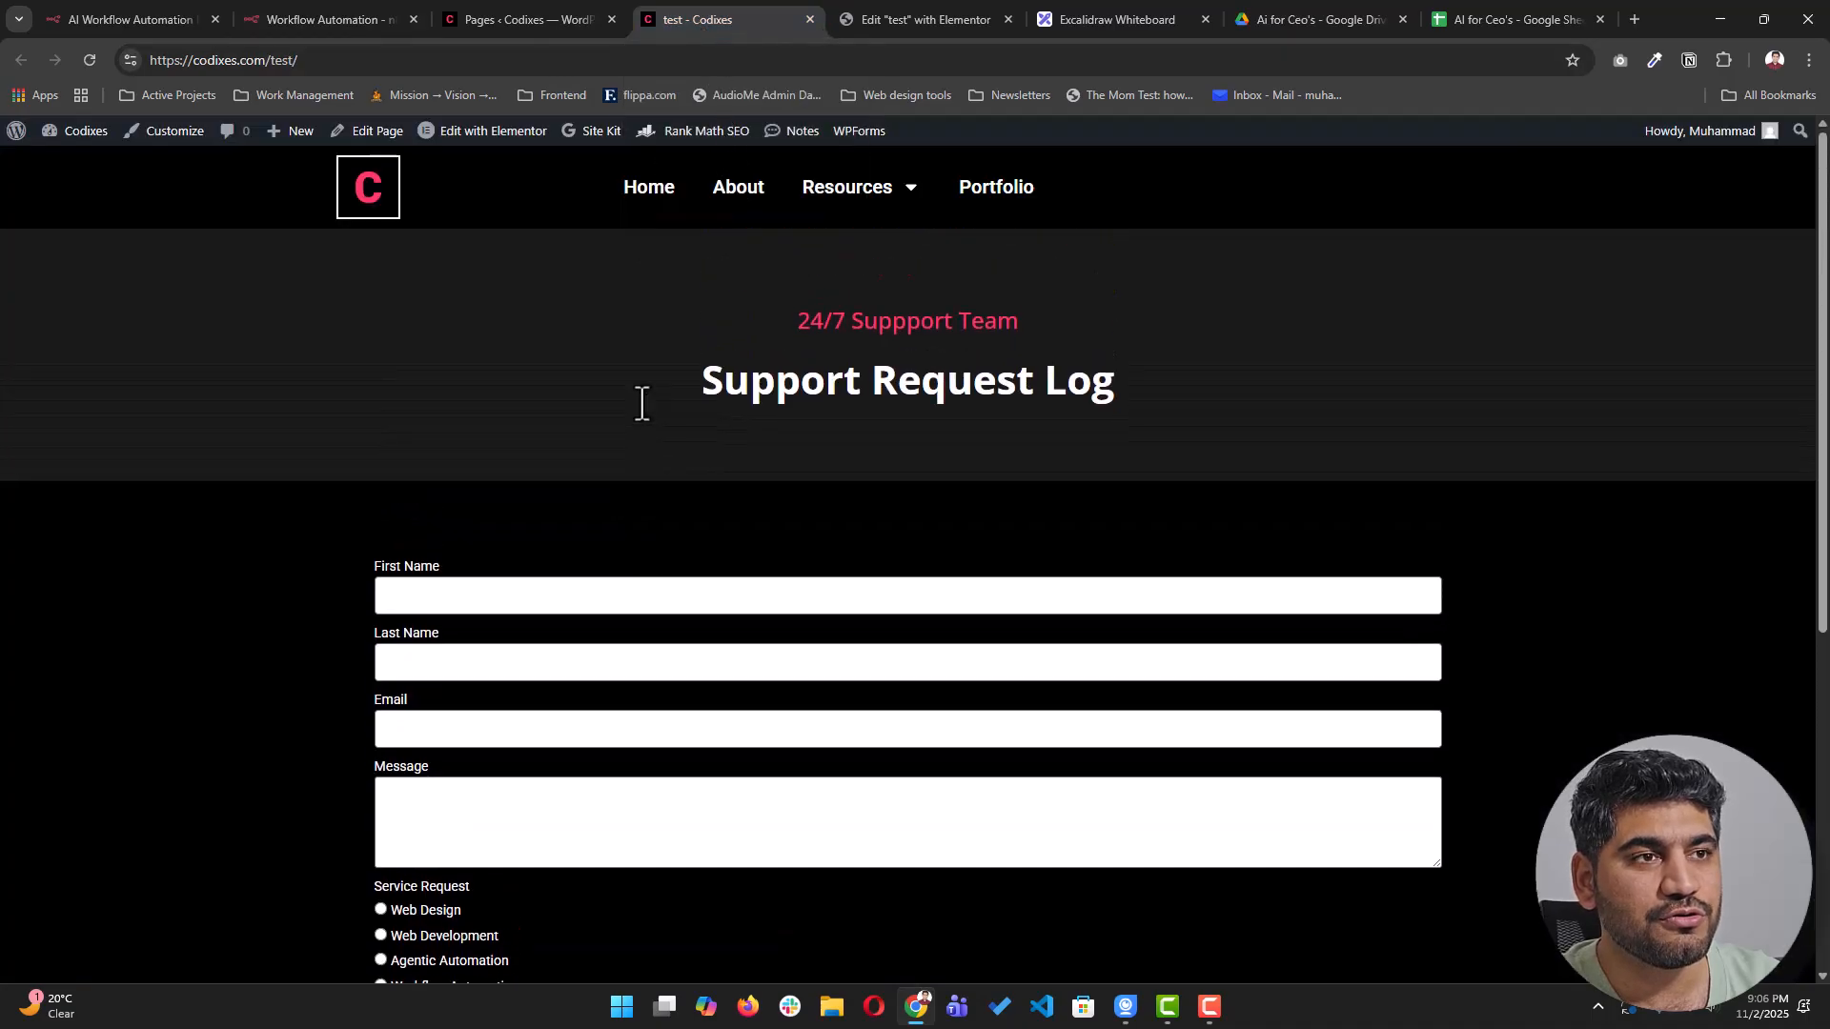
{"action": "scroll", "coordinate": [809, 481], "scroll_direction": "down", "scroll_amount": 1}
{"action": "scroll", "coordinate": [591, 485], "scroll_direction": "down", "scroll_amount": 1}
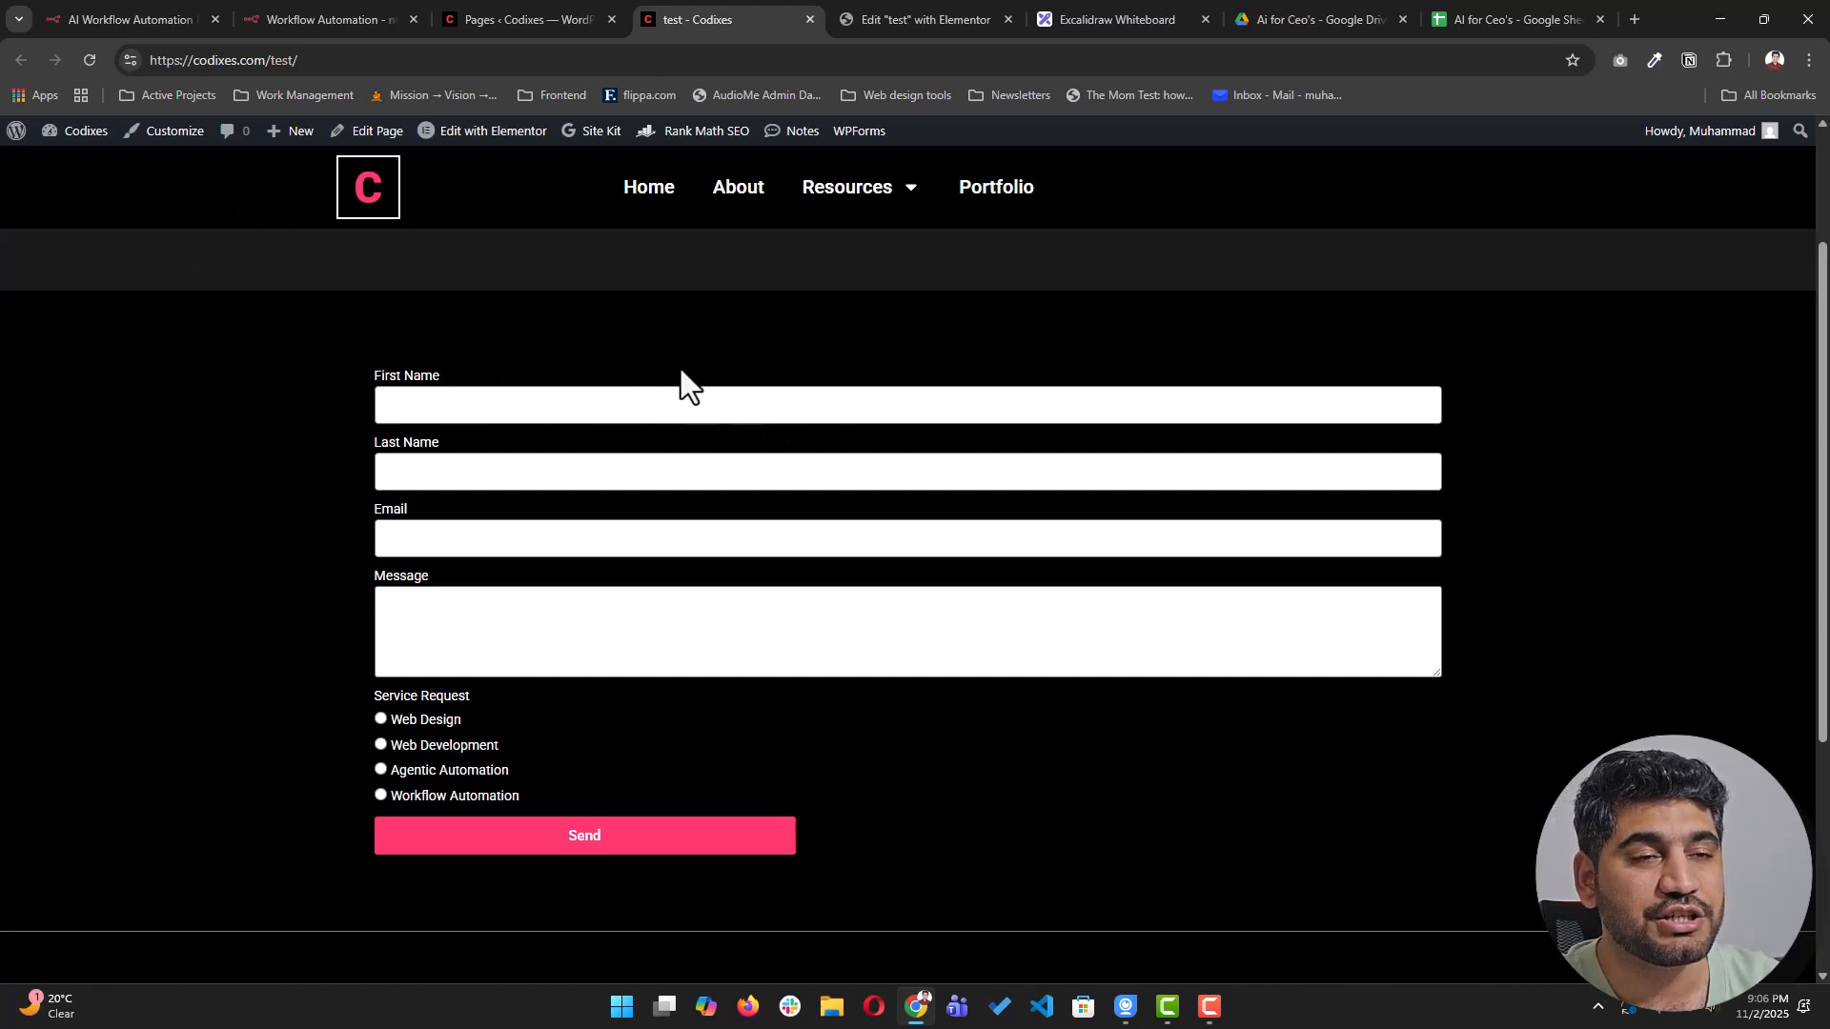
{"action": "scroll", "coordinate": [794, 459], "scroll_direction": "up", "scroll_amount": 1}
{"action": "scroll", "coordinate": [795, 459], "scroll_direction": "up", "scroll_amount": 1}
{"action": "left_click_drag", "start_coordinate": [705, 407], "coordinate": [1125, 419]}
{"action": "left_click", "coordinate": [1140, 427]}
{"action": "scroll", "coordinate": [992, 535], "scroll_direction": "down", "scroll_amount": 1}
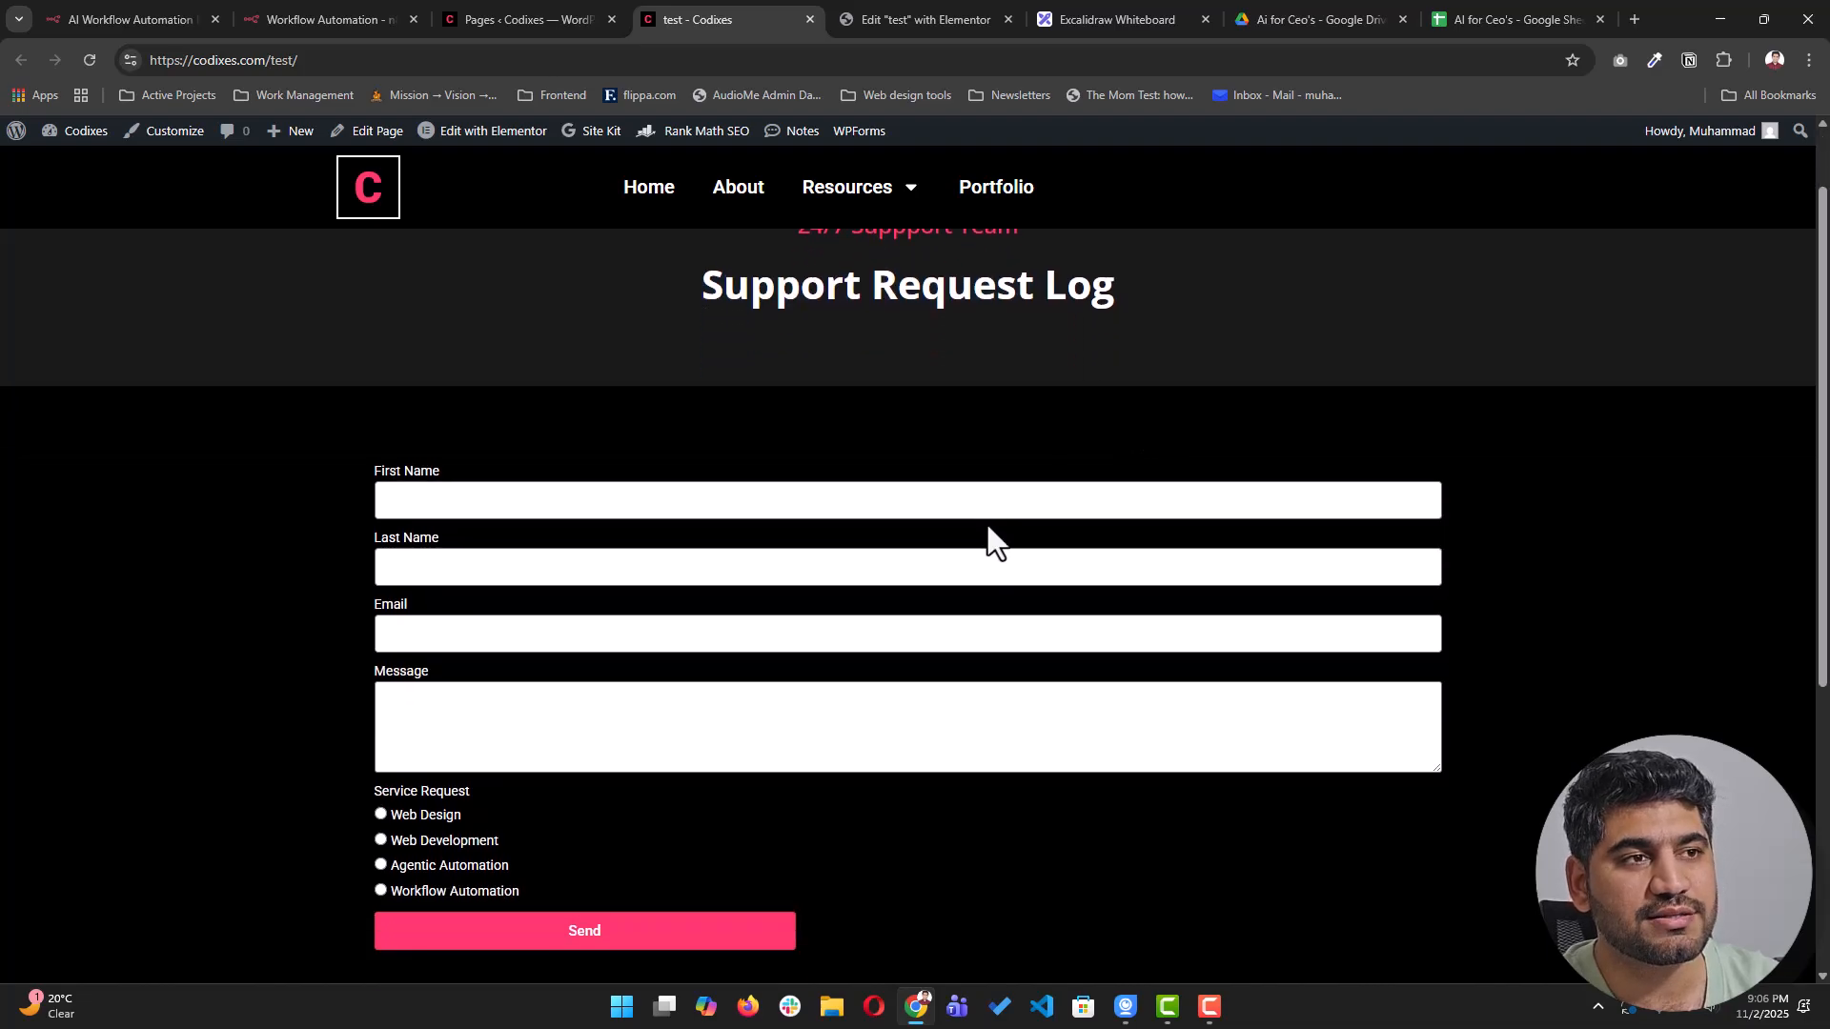
{"action": "scroll", "coordinate": [539, 572], "scroll_direction": "down", "scroll_amount": 2}
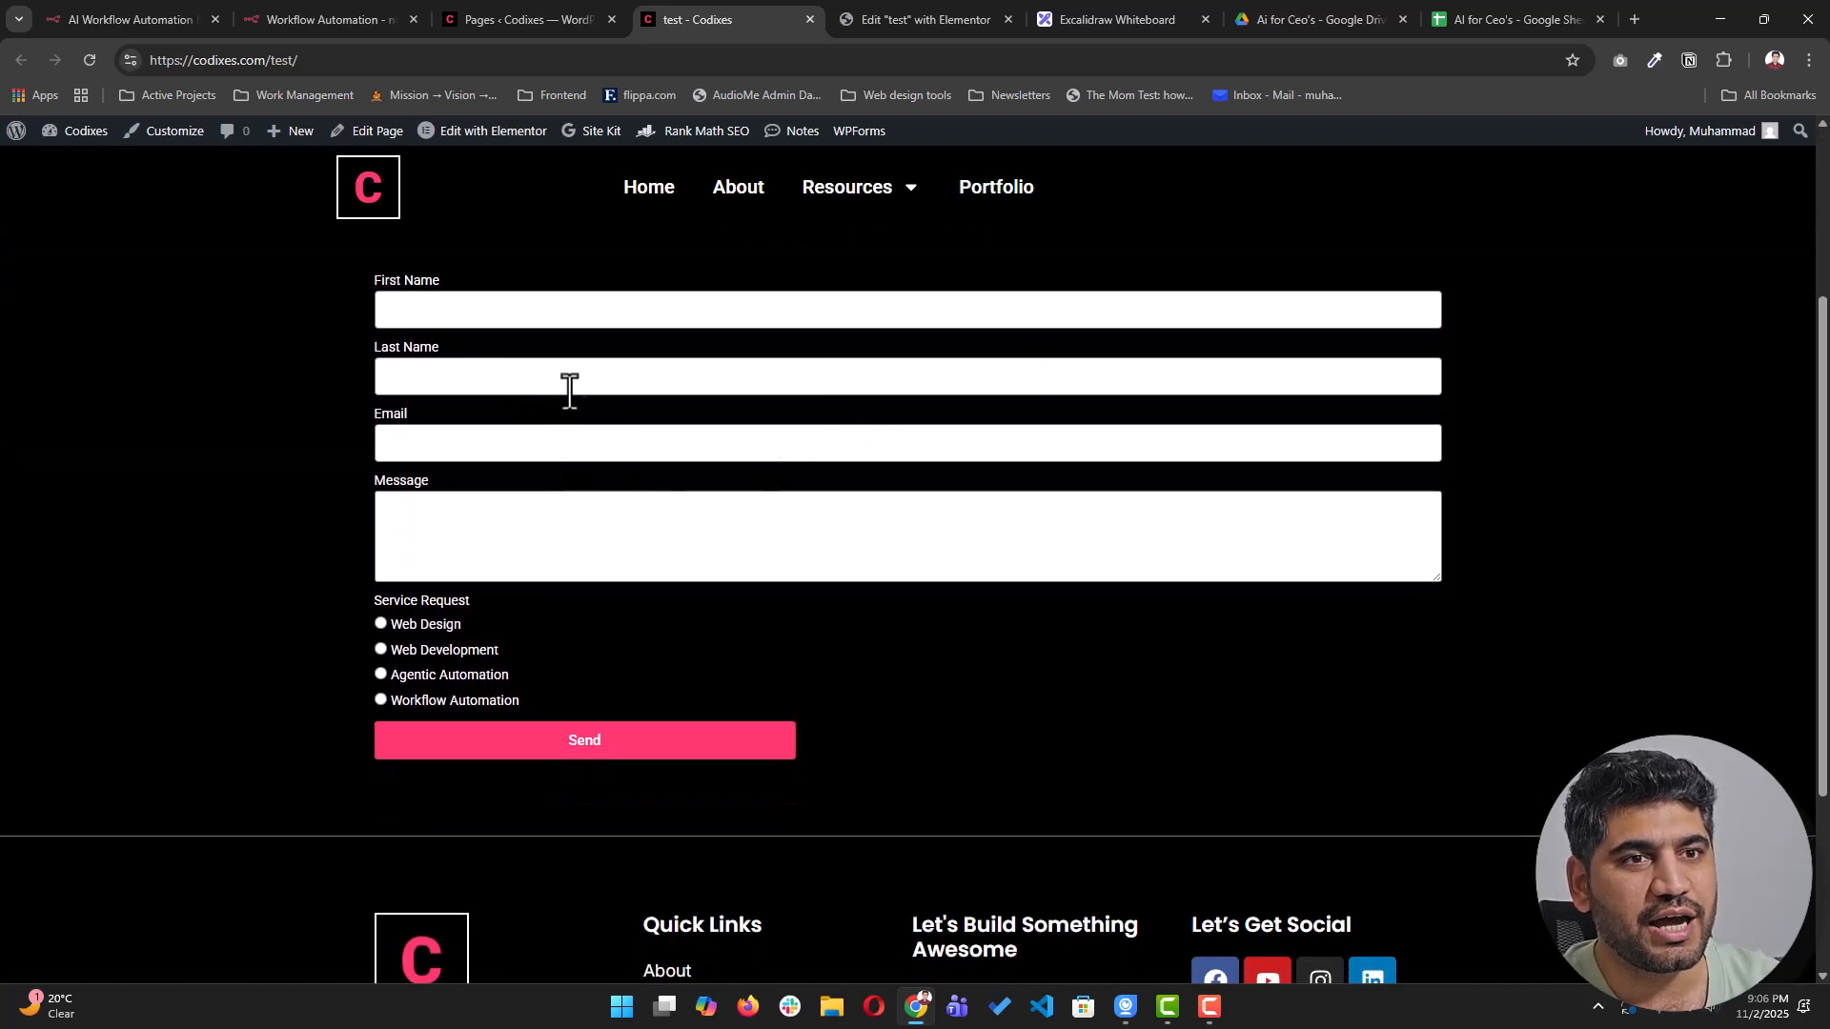
{"action": "left_click", "coordinate": [847, 20]}
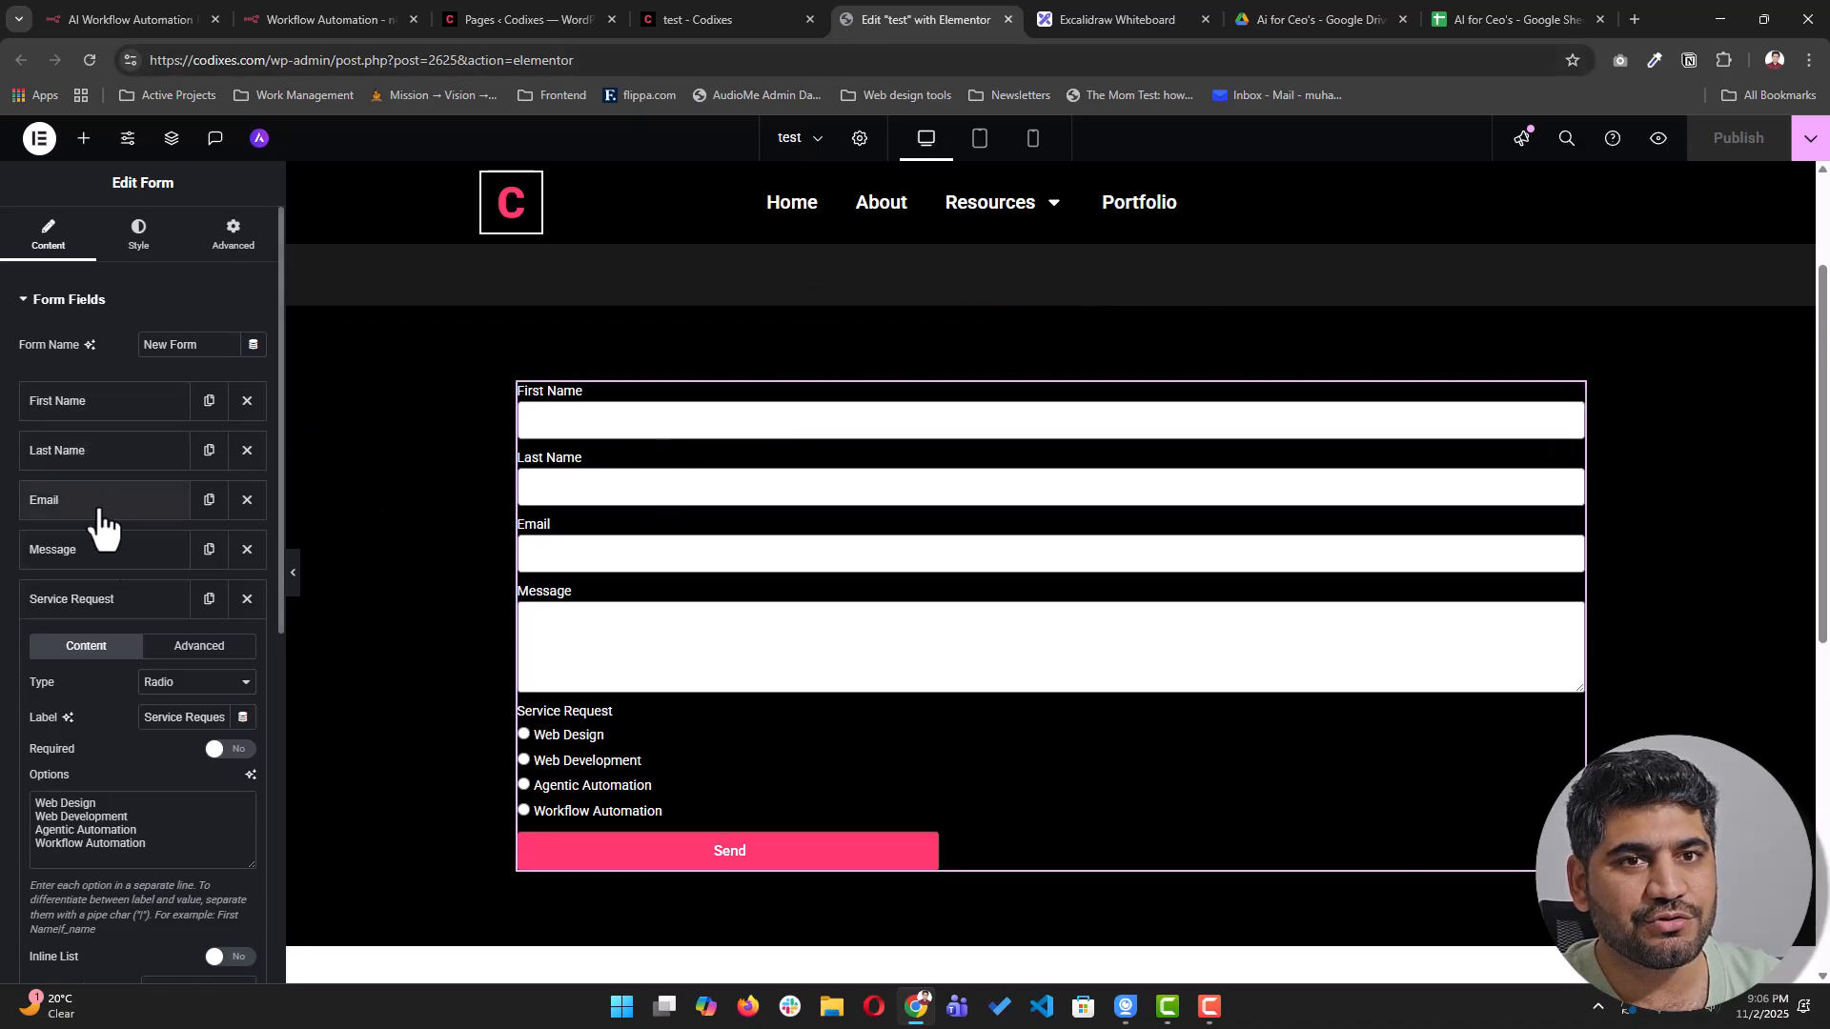
- Add Webhook to the form's Actions After Submit
{"action": "left_click", "coordinate": [115, 600]}
{"action": "scroll", "coordinate": [135, 728], "scroll_direction": "down", "scroll_amount": 1}
{"action": "scroll", "coordinate": [134, 728], "scroll_direction": "down", "scroll_amount": 1}
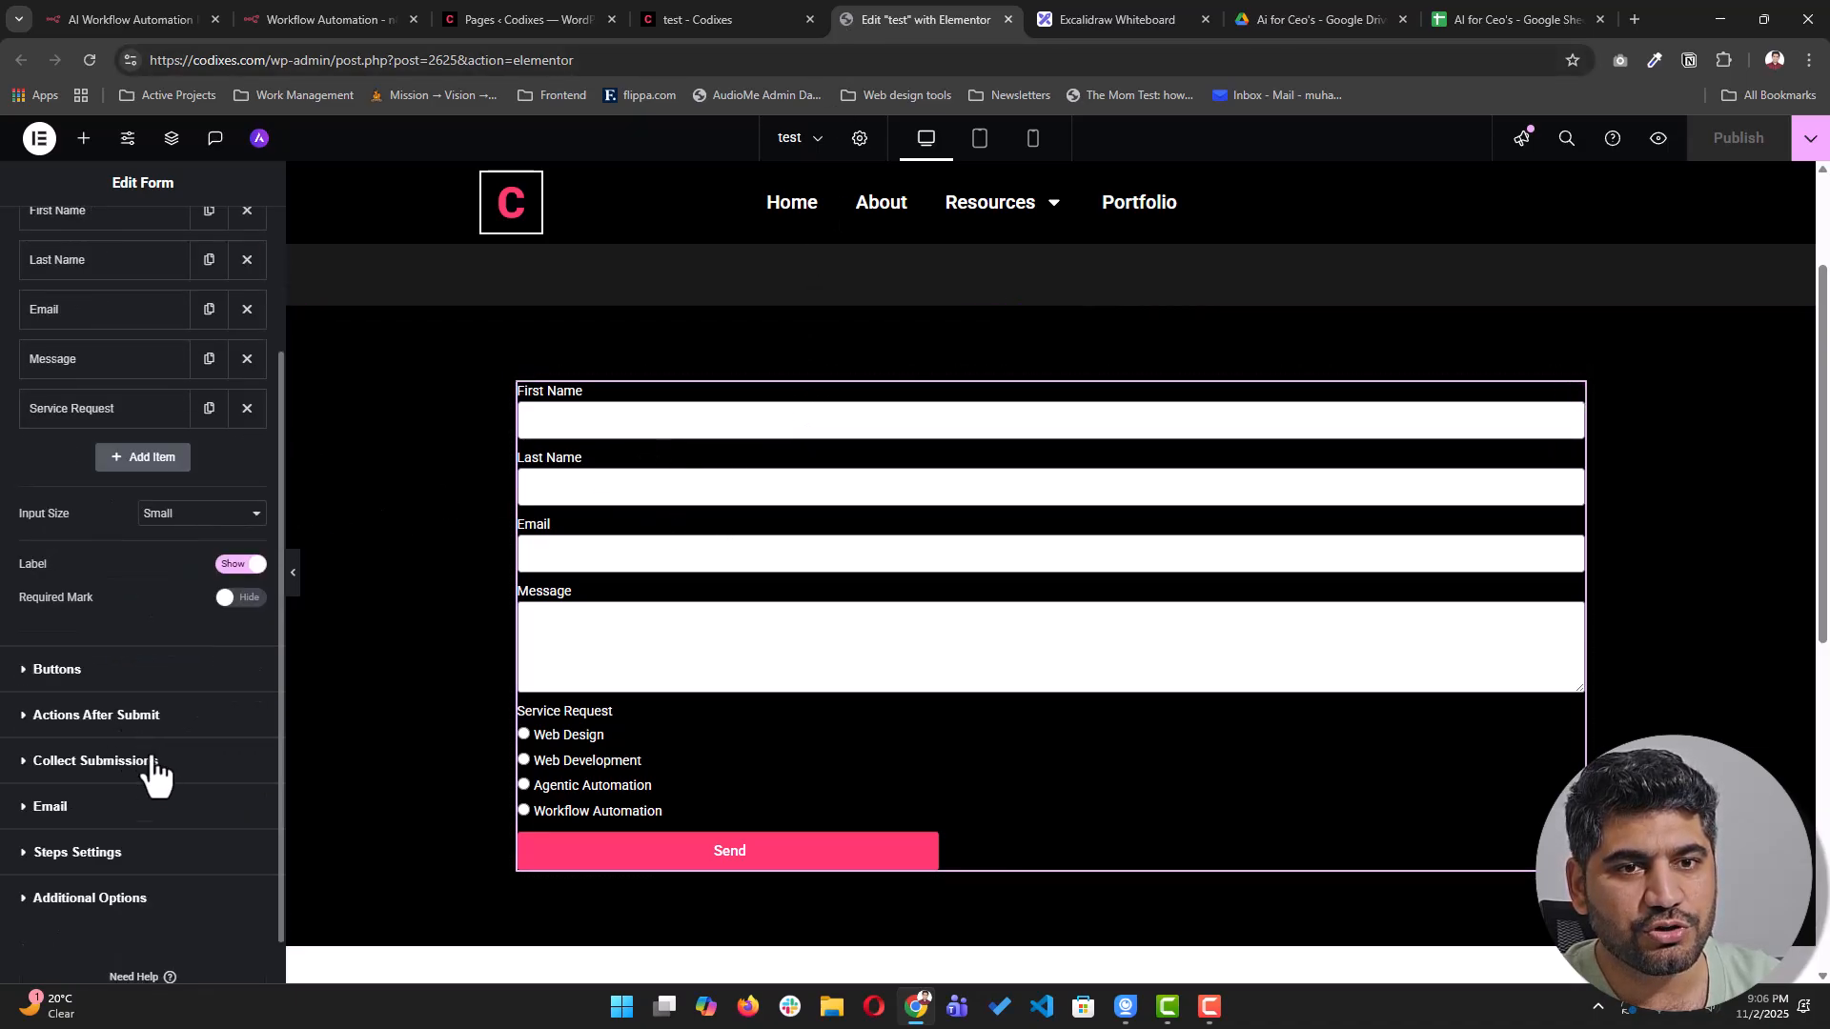
{"action": "left_click", "coordinate": [86, 716]}
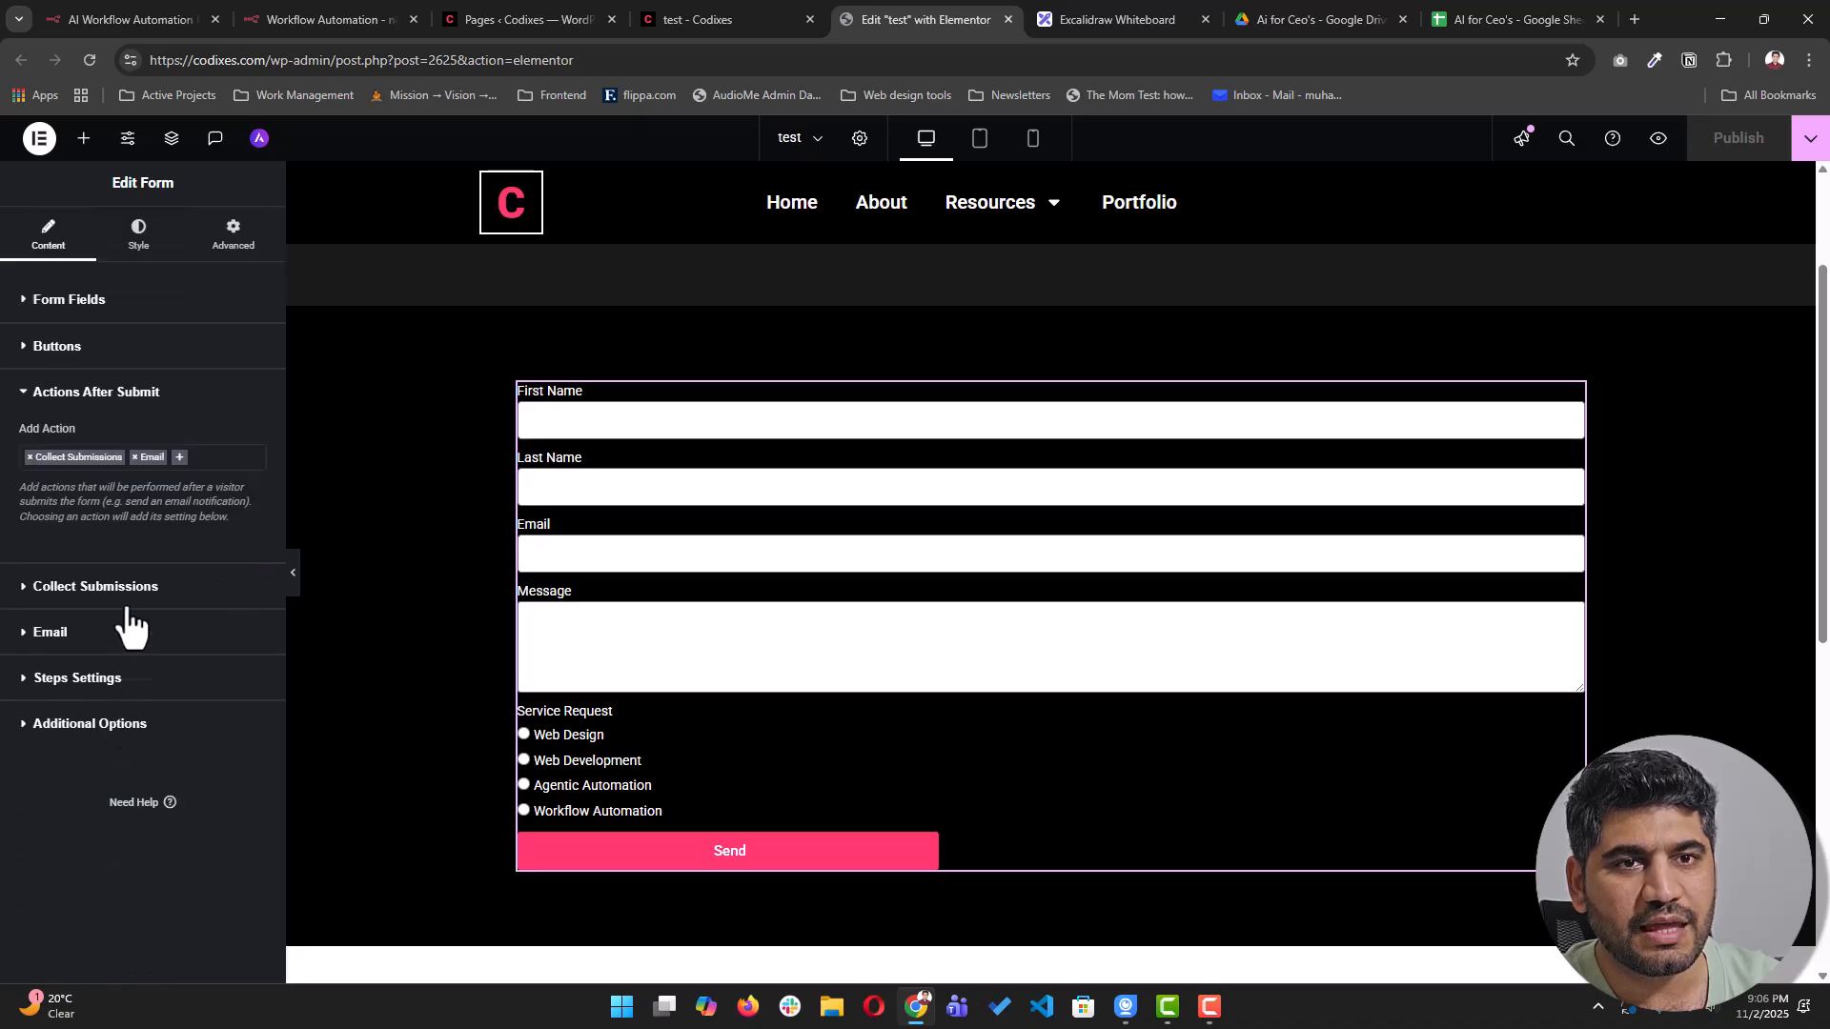
{"action": "left_click", "coordinate": [211, 458]}
{"action": "type", "text": "wel"}
{"action": "key", "text": "BackSpace"}
{"action": "key", "text": "BackSpace"}
{"action": "key", "text": "BackSpace"}
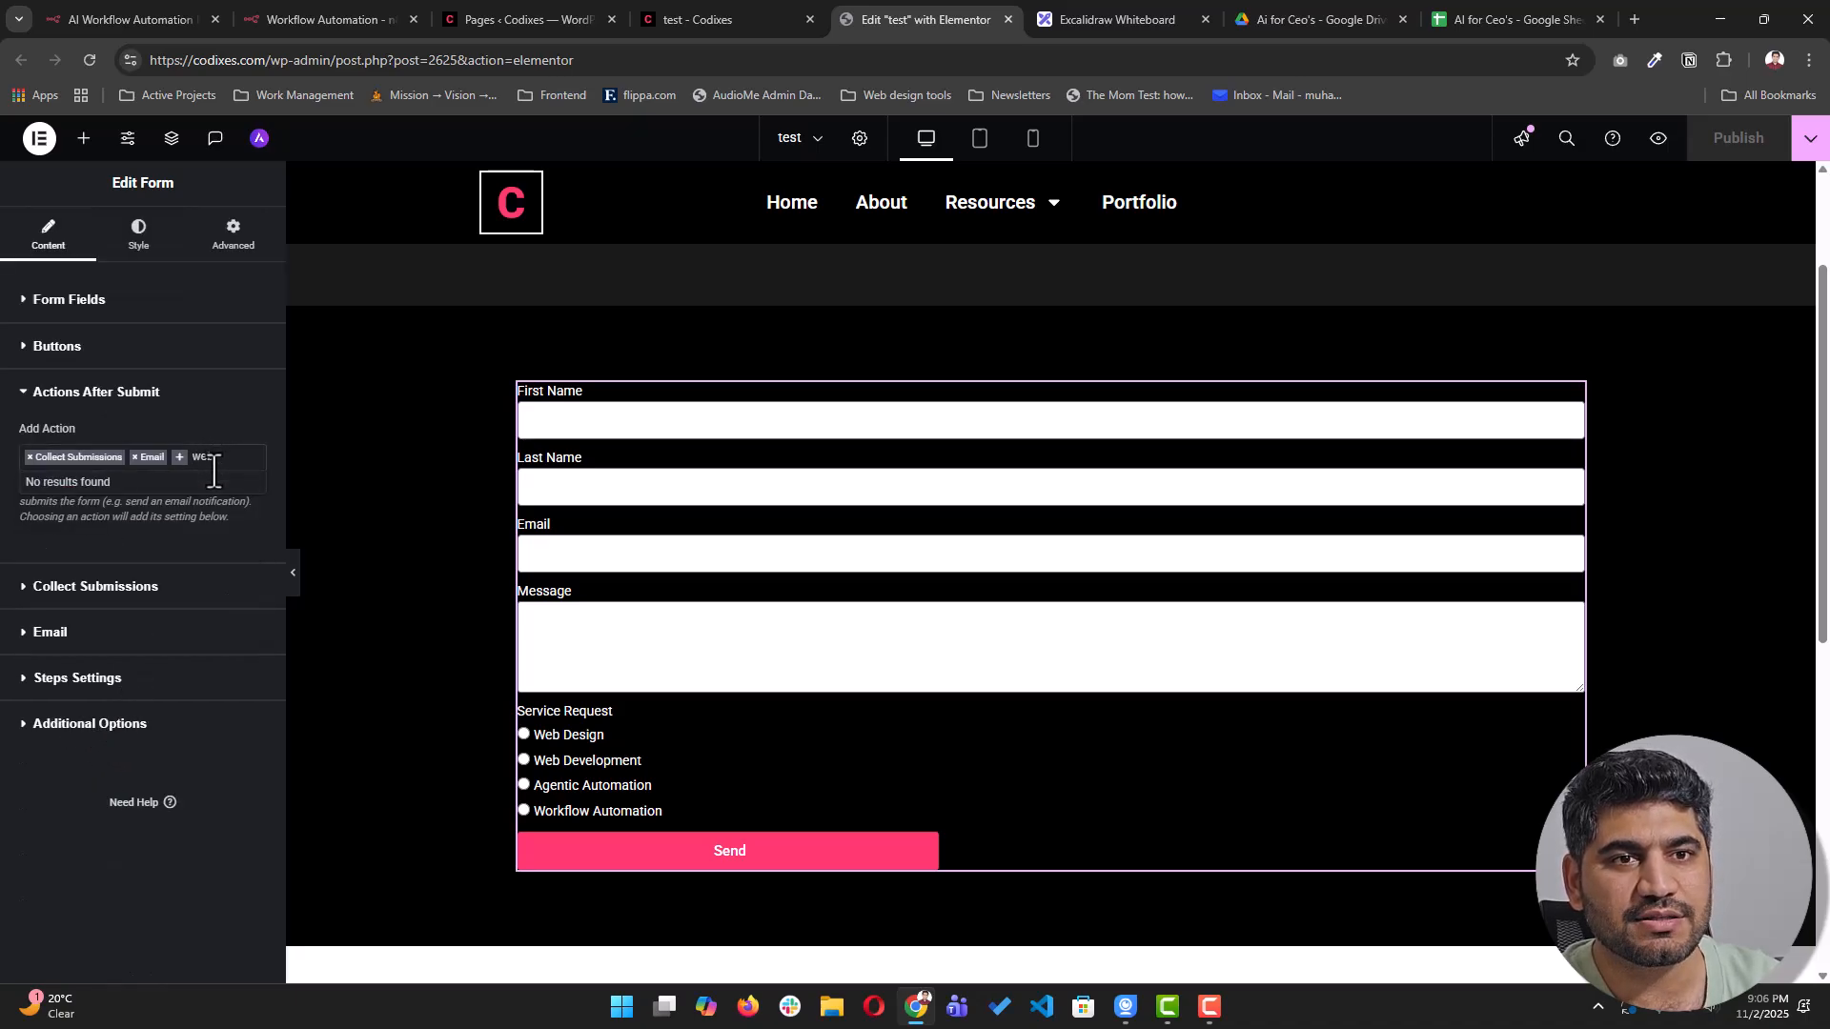
{"action": "left_click", "coordinate": [199, 496]}
{"action": "left_click", "coordinate": [220, 457]}
{"action": "type", "text": "web"}
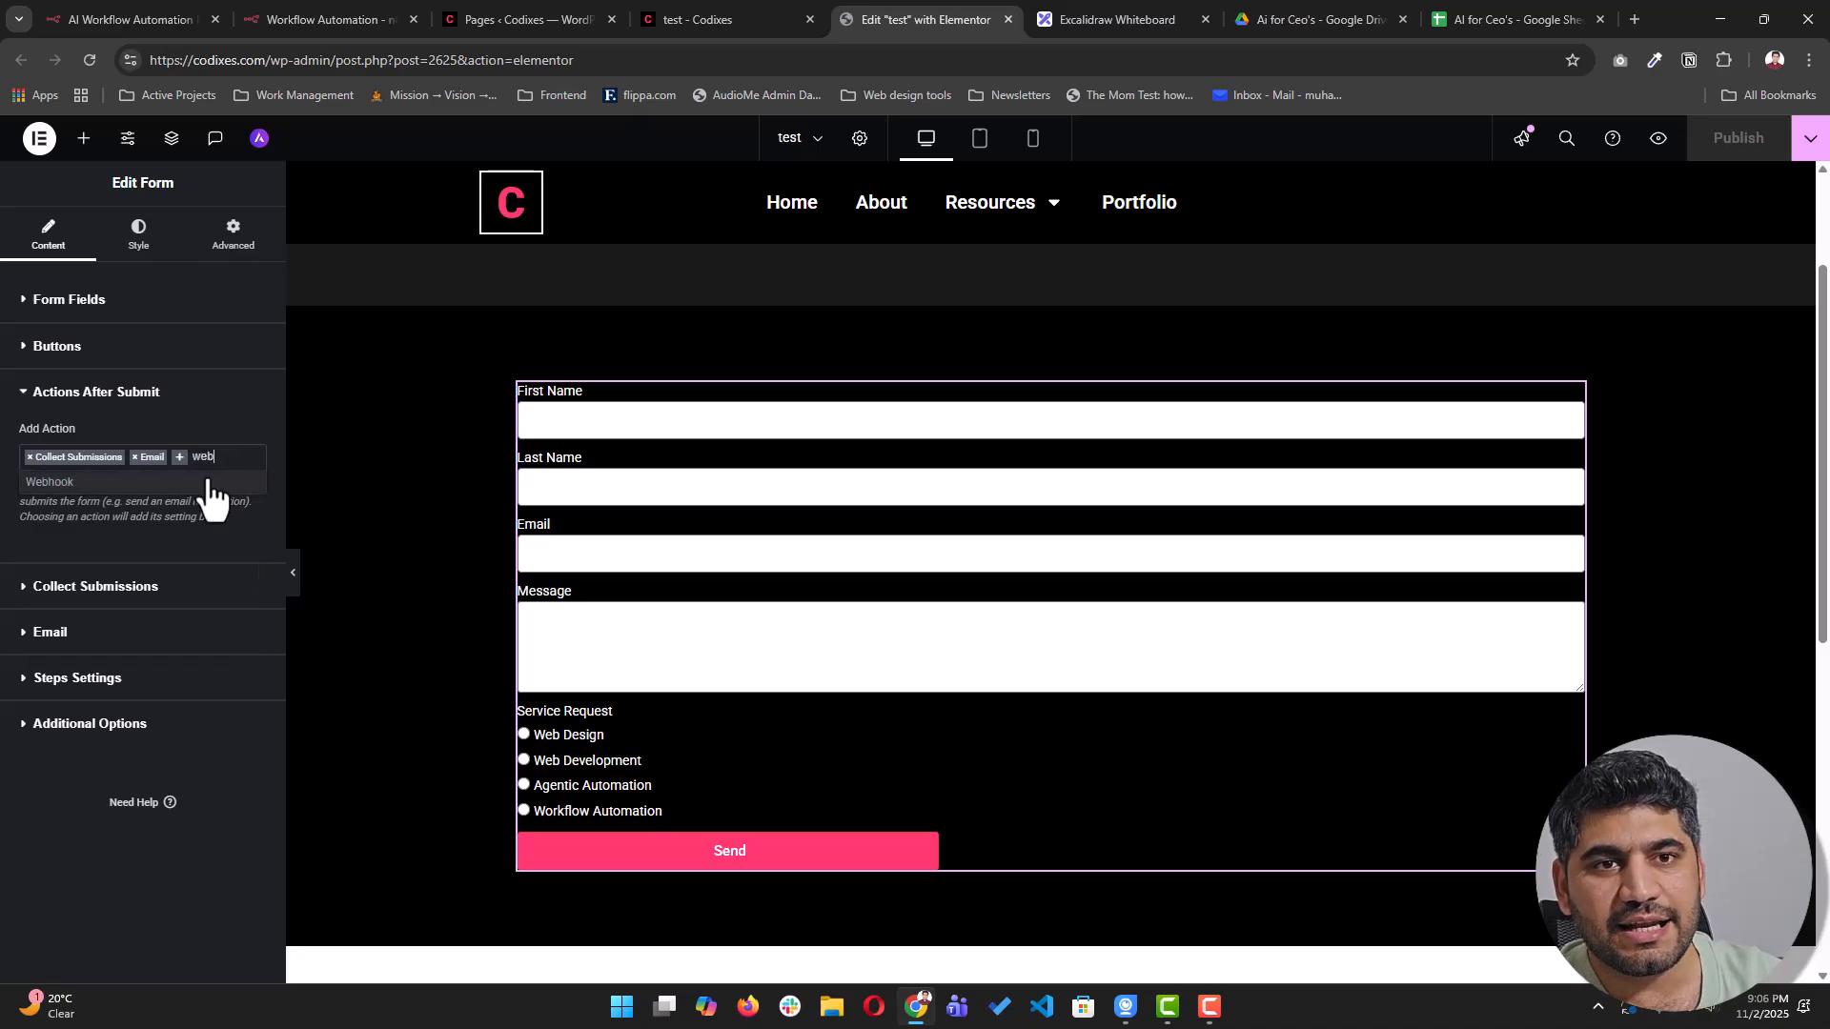
{"action": "left_click", "coordinate": [207, 484]}
- Paste the n8n test webhook URL into the Webhook action's URL field
{"action": "left_click", "coordinate": [81, 701]}
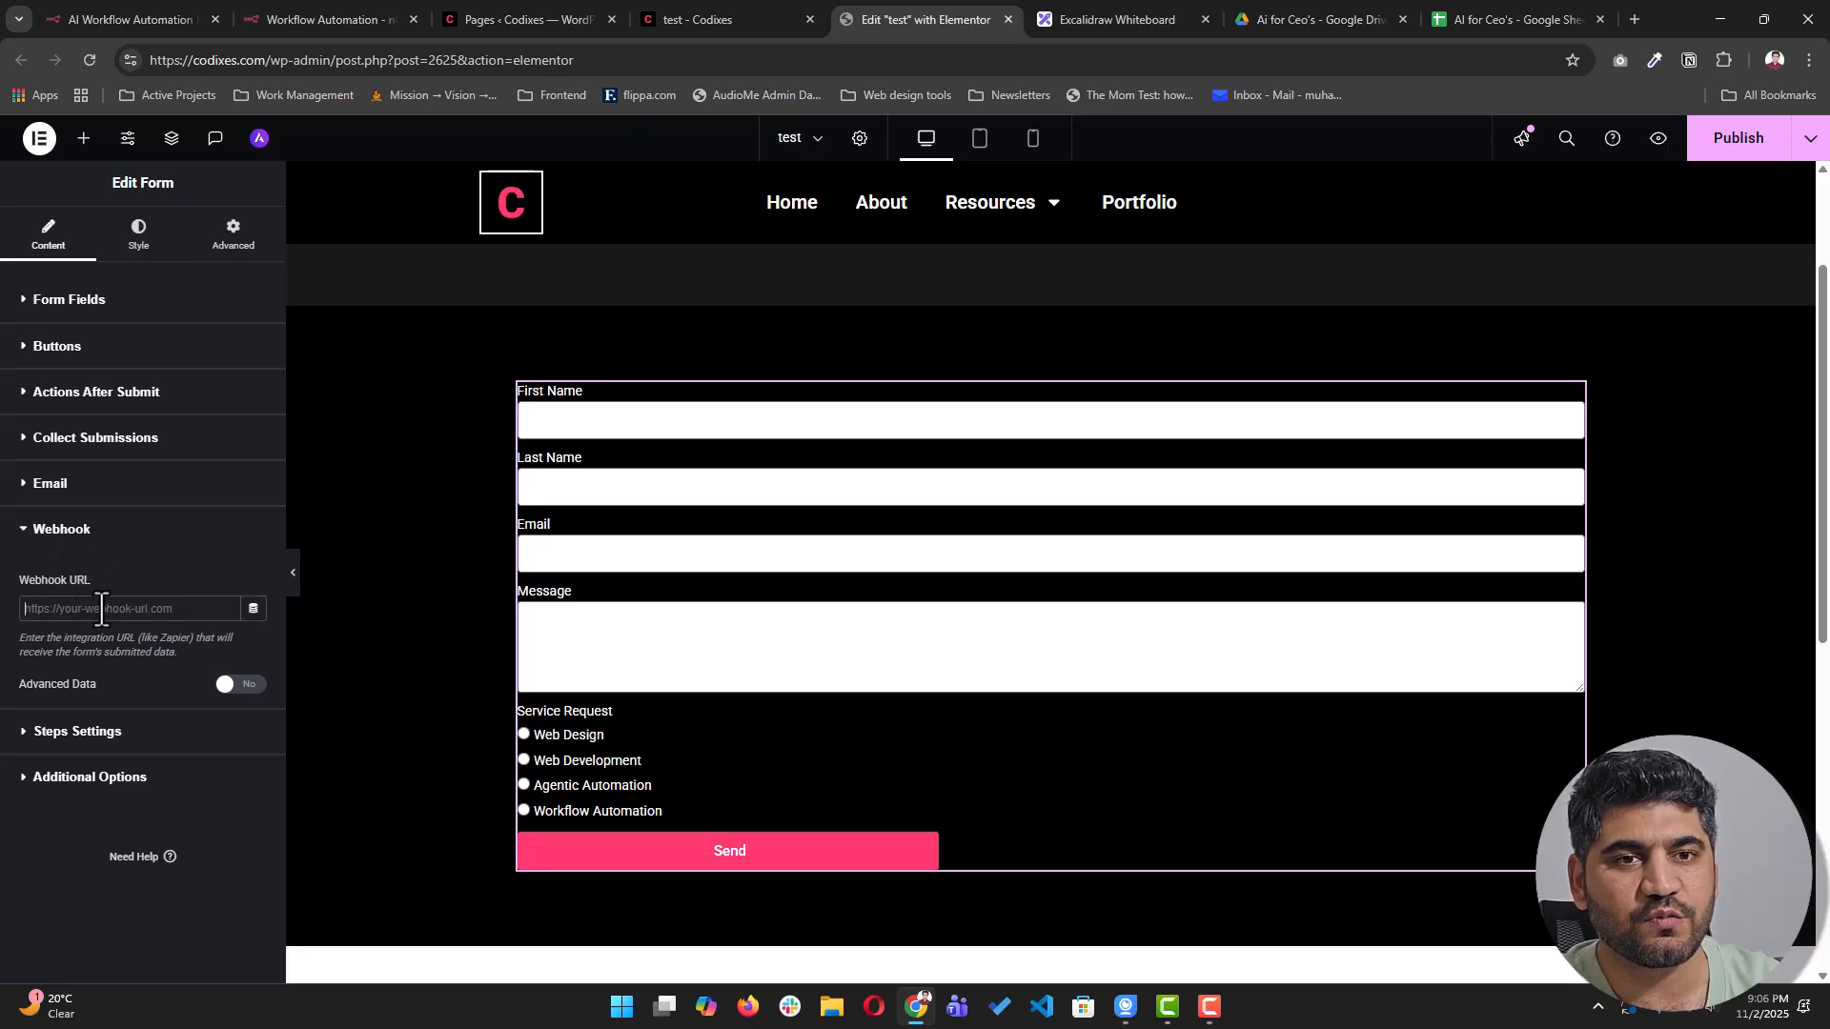
{"action": "key", "text": "ctrl+v"}
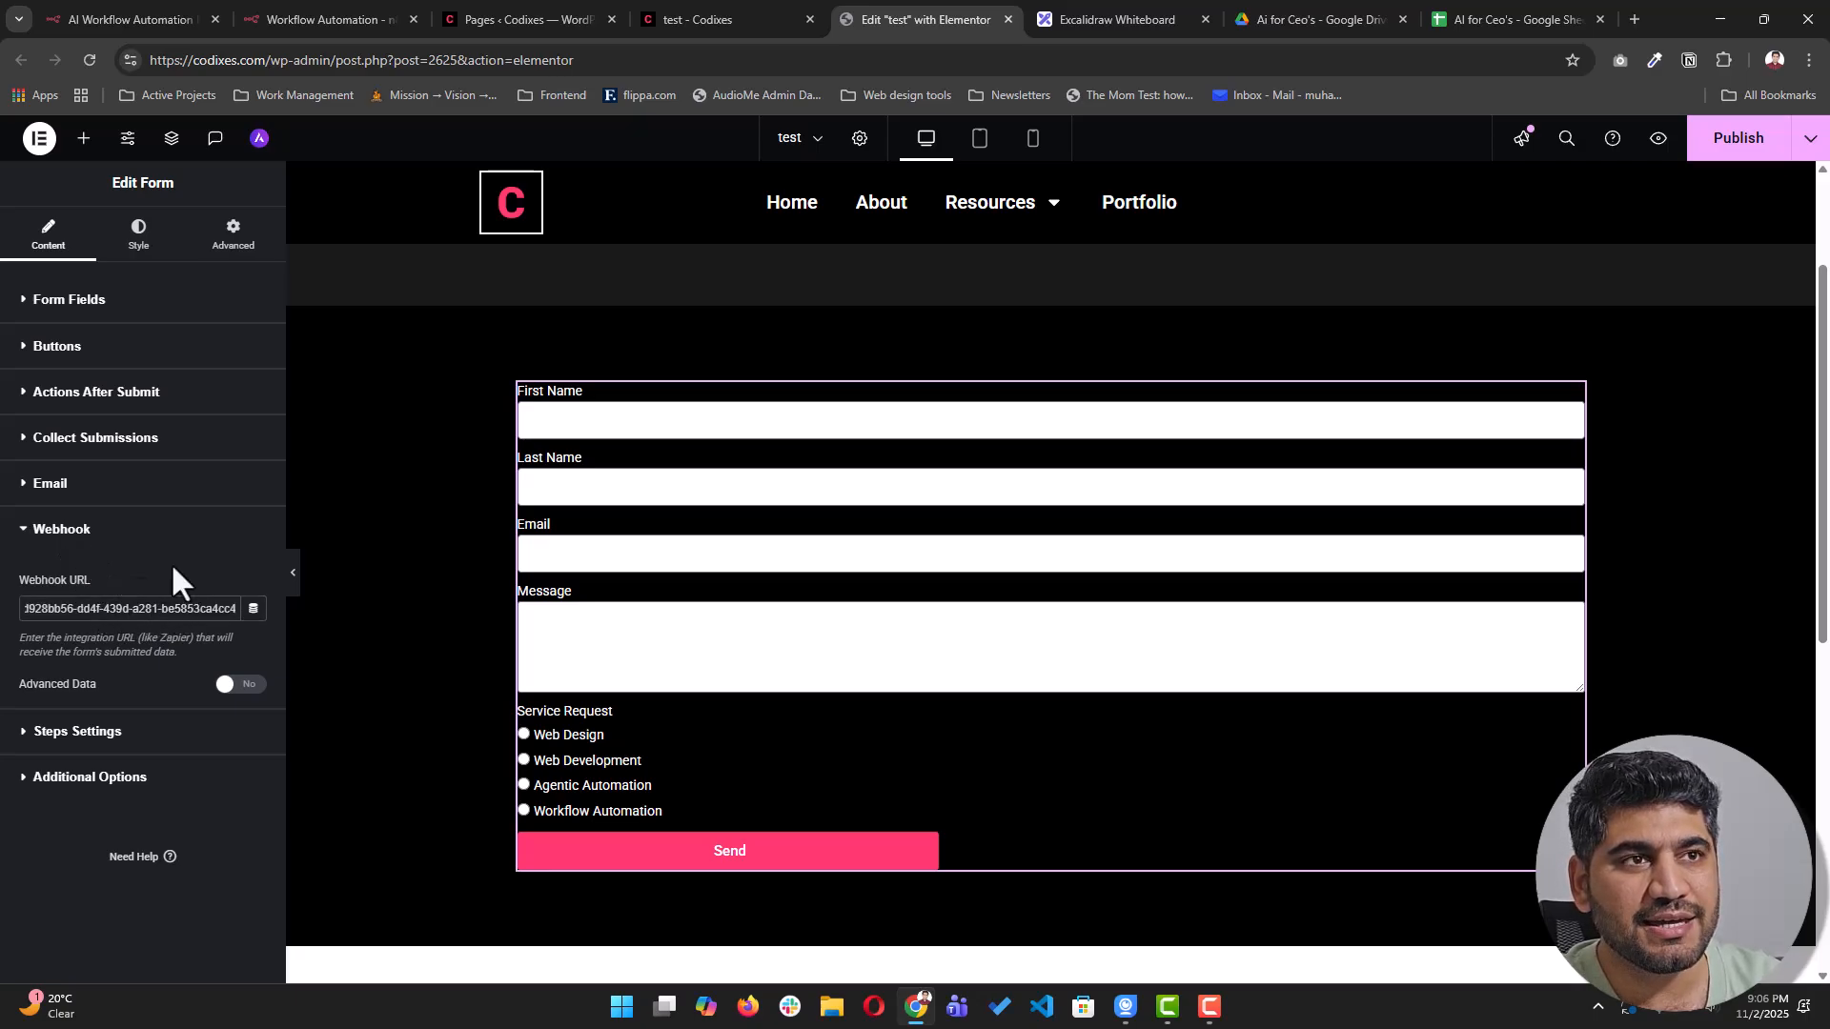
{"action": "left_click", "coordinate": [284, 16]}
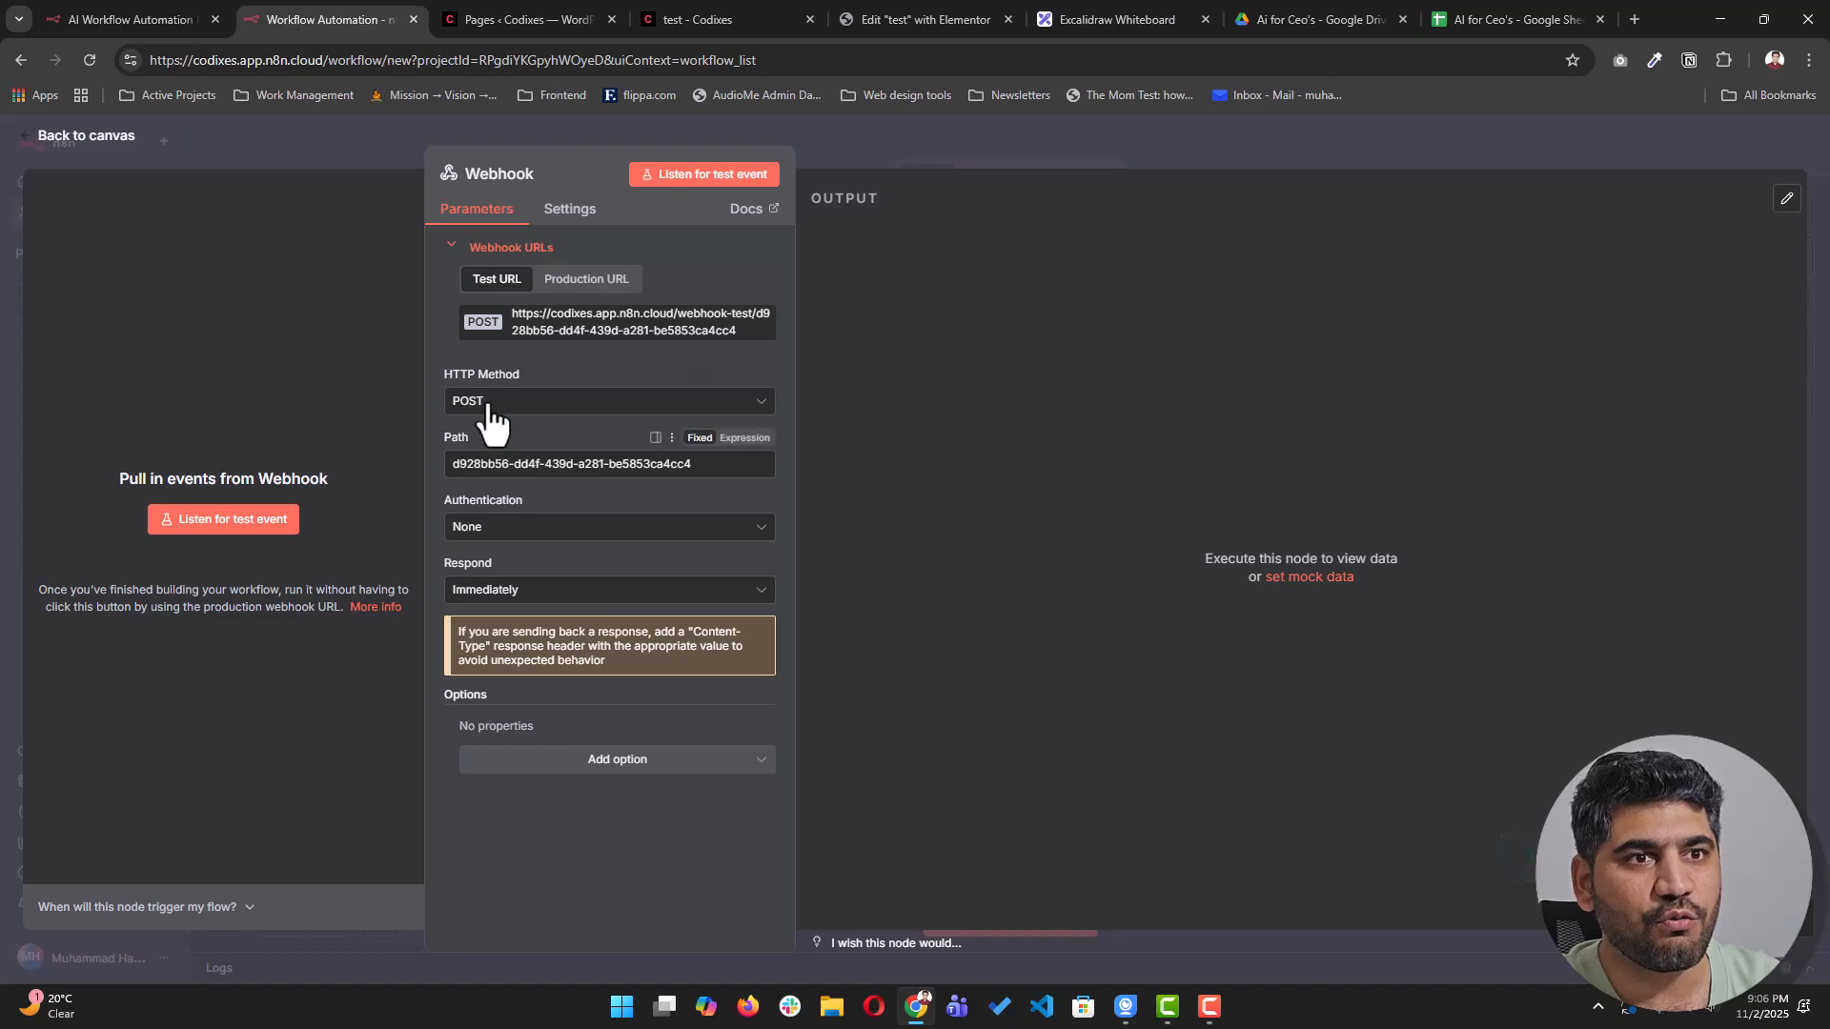
{"action": "left_click", "coordinate": [756, 23]}
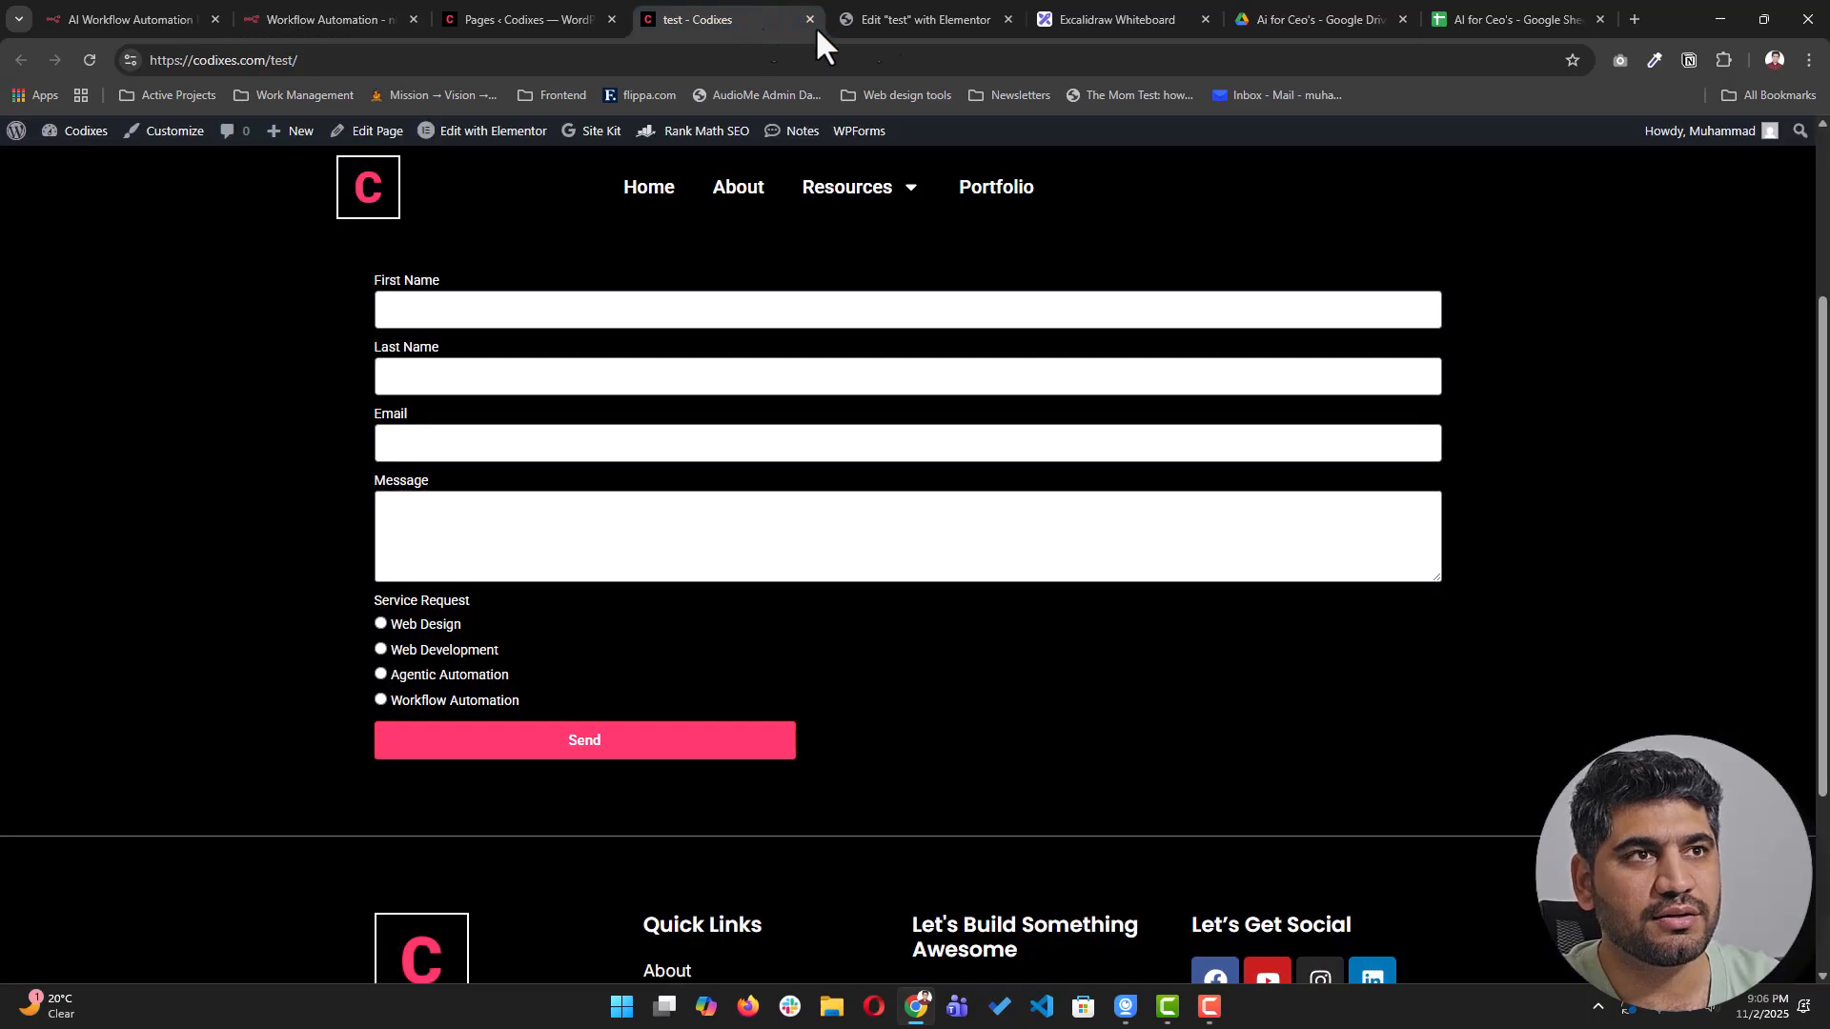
{"action": "left_click", "coordinate": [972, 19]}
- Publish the page and reload the live test page to load the updated form
{"action": "left_click", "coordinate": [1740, 139]}
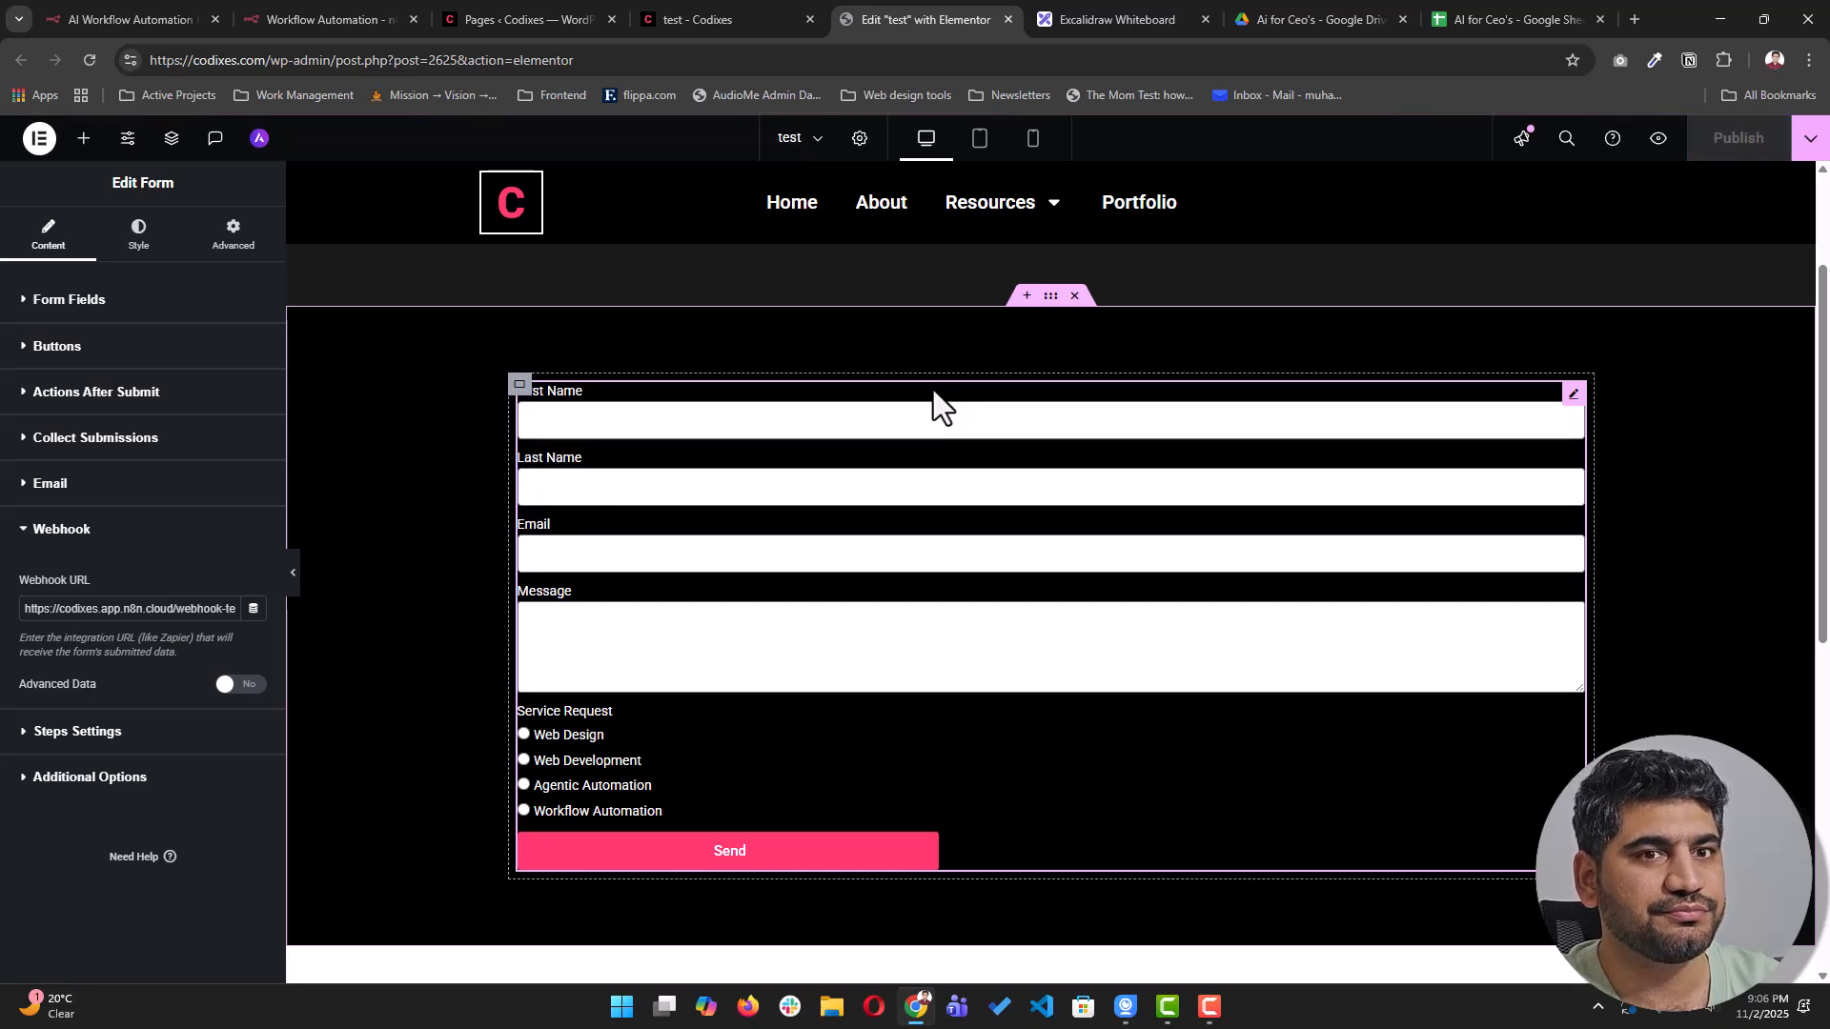
{"action": "left_click", "coordinate": [742, 21]}
{"action": "key", "text": "F5"}
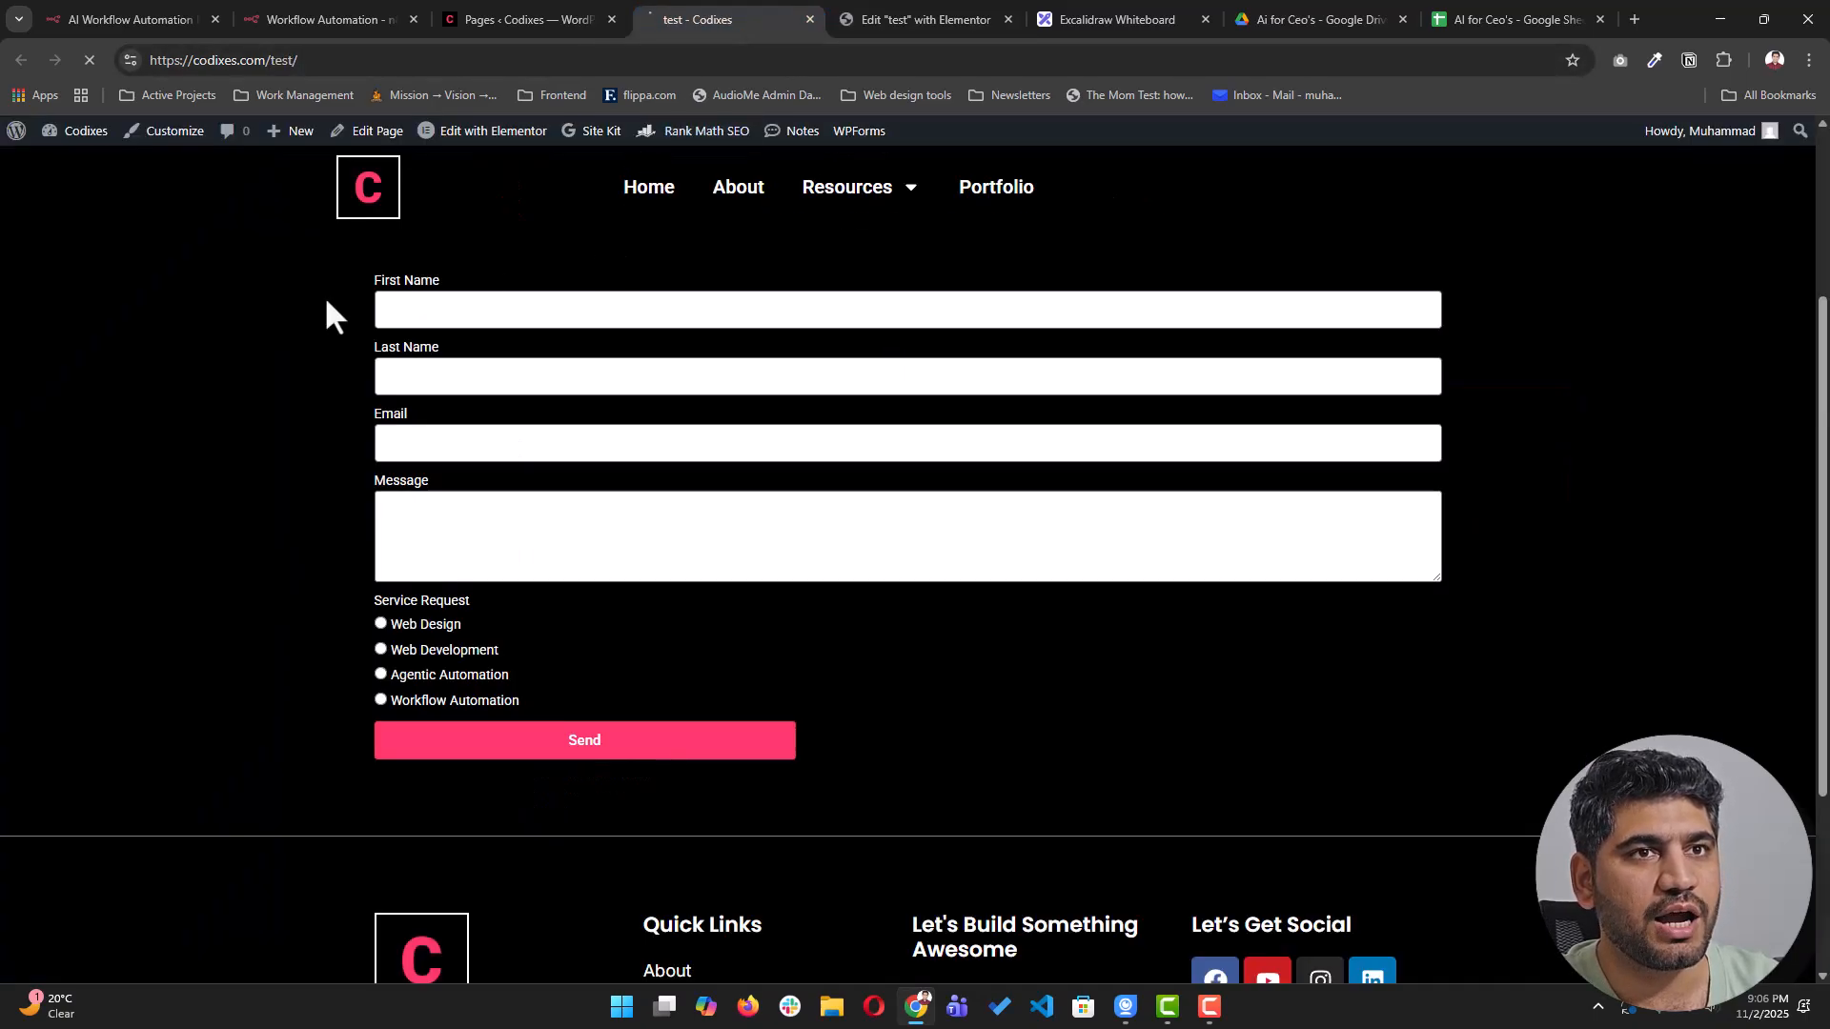
{"action": "left_click", "coordinate": [337, 19]}
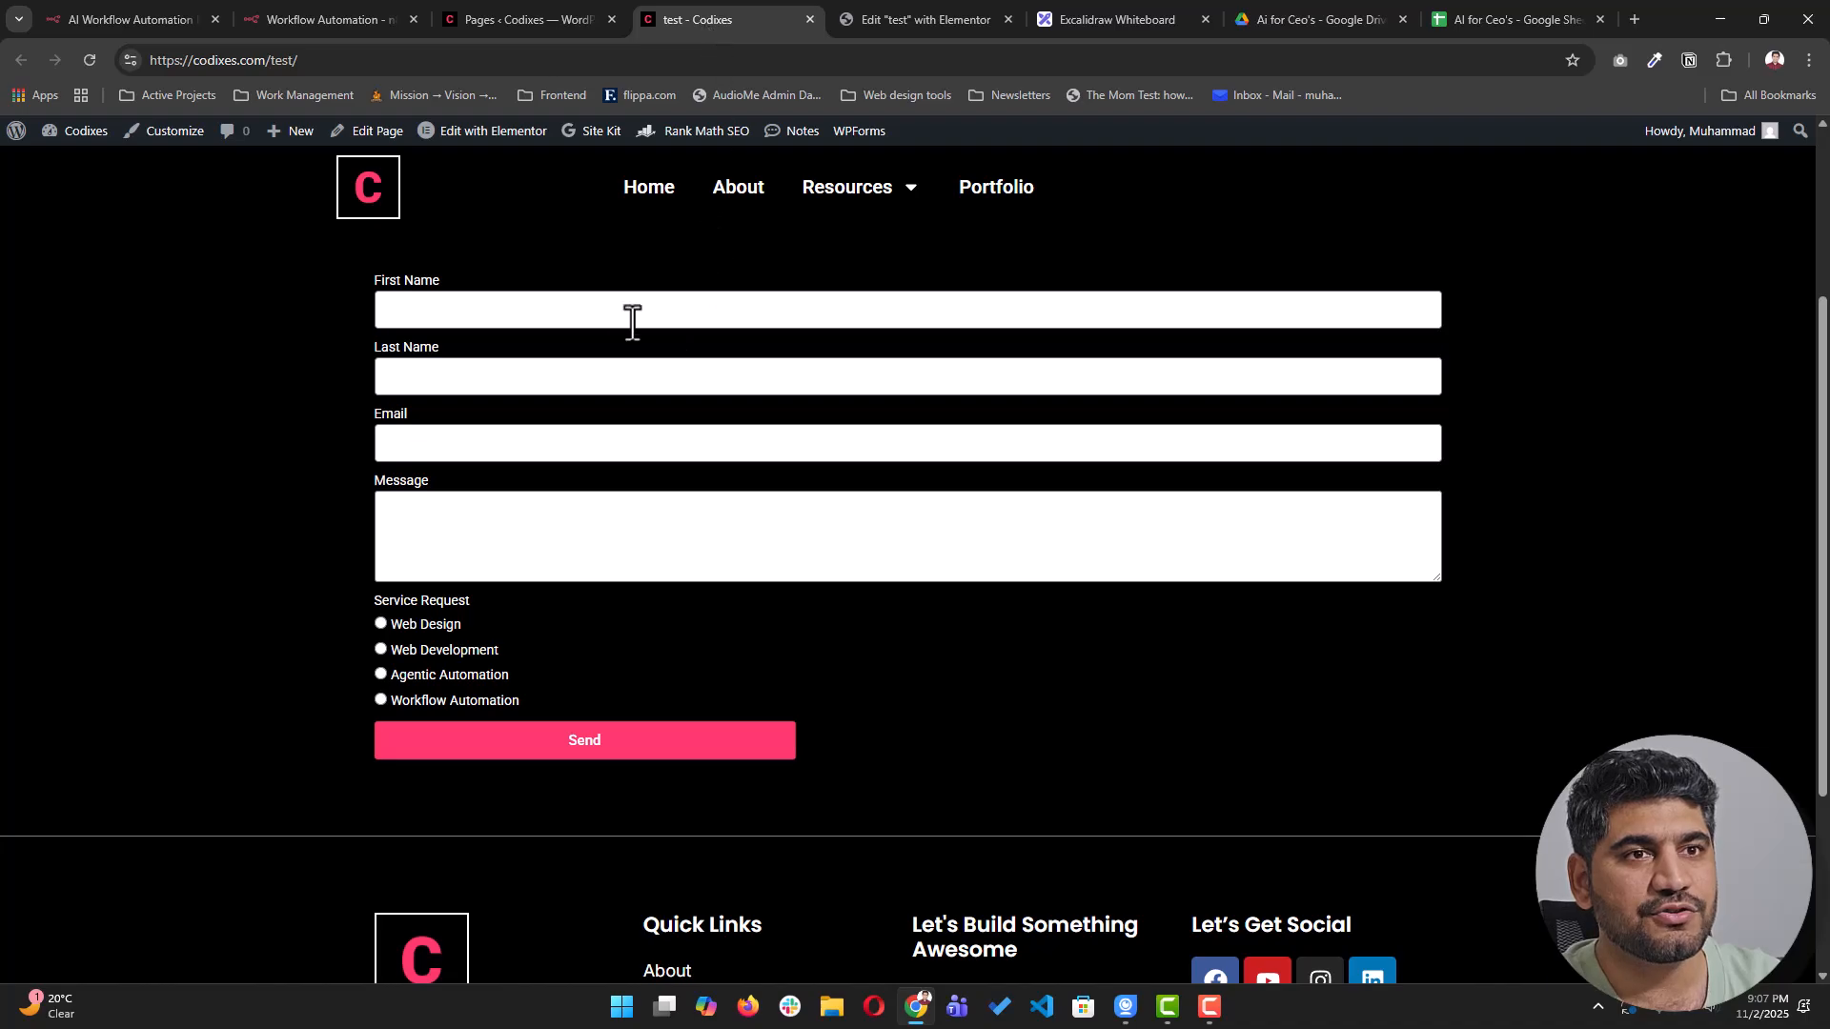
{"action": "left_click", "coordinate": [924, 21]}
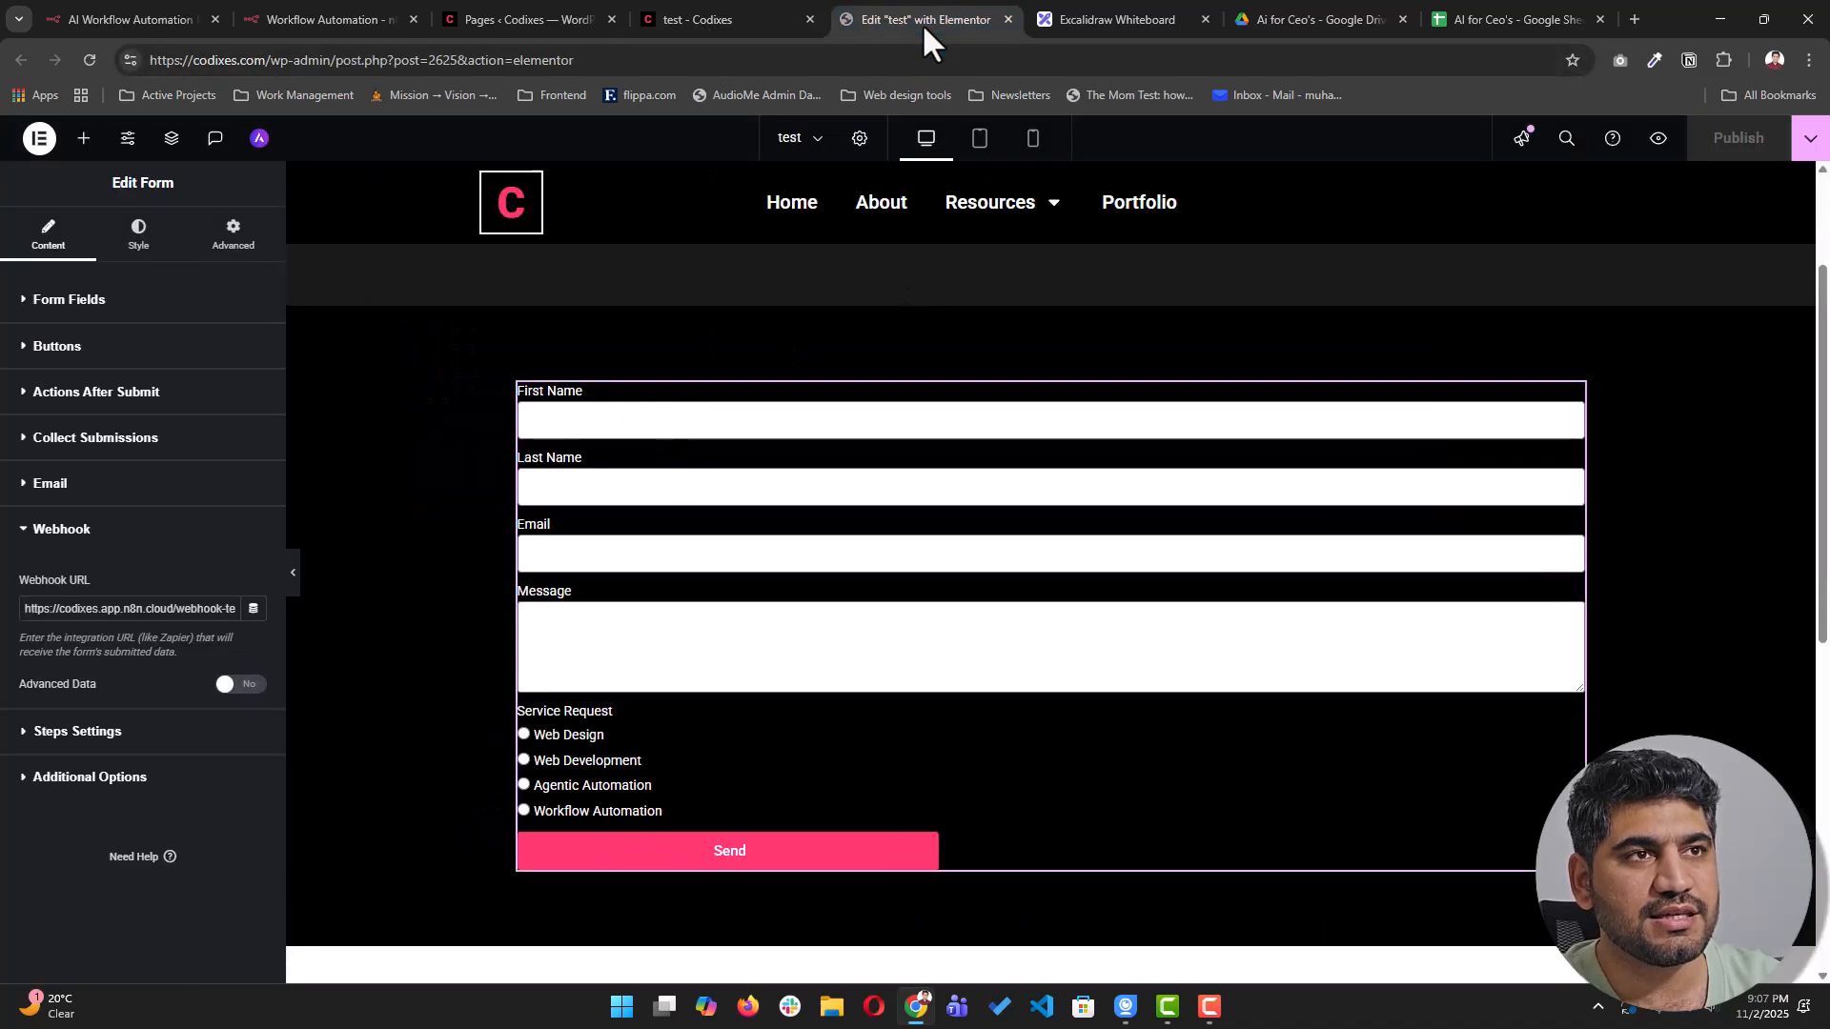
- Reload the live page and fill in the contact's first name, e-mail and an automation help message
{"action": "left_click", "coordinate": [694, 19]}
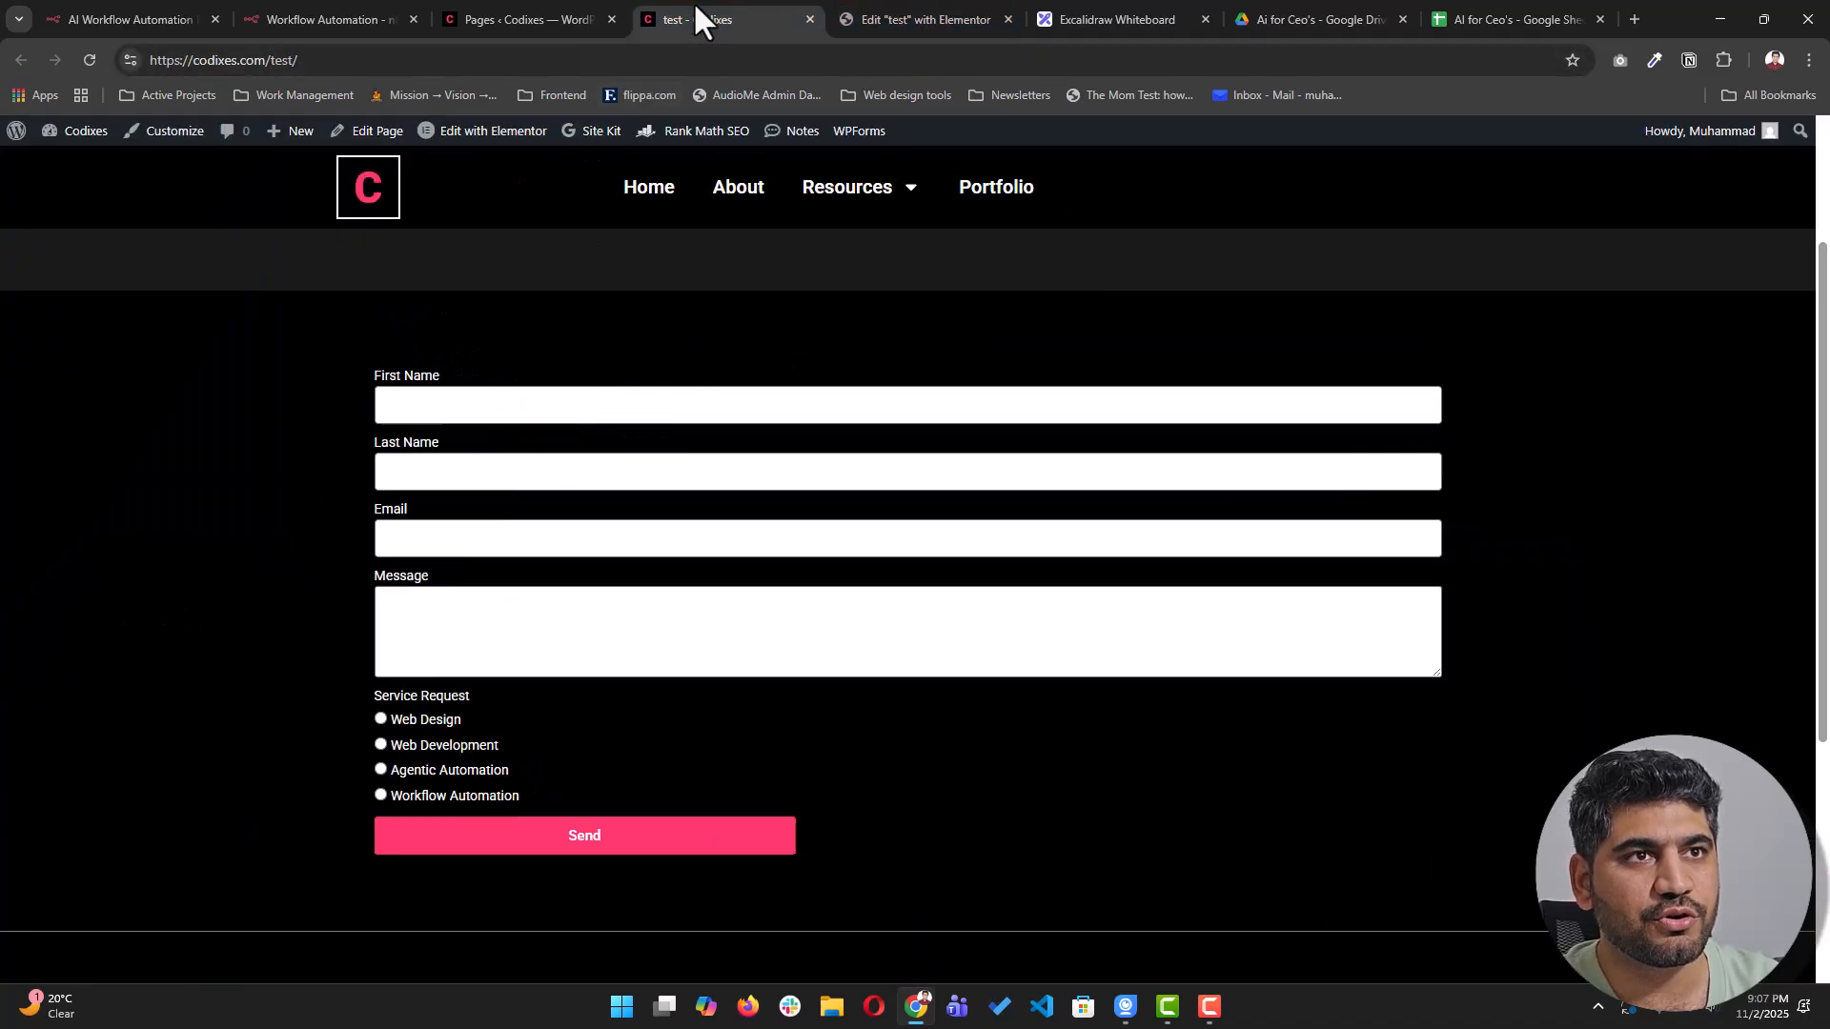
{"action": "left_click", "coordinate": [89, 60]}
{"action": "left_click", "coordinate": [479, 410]}
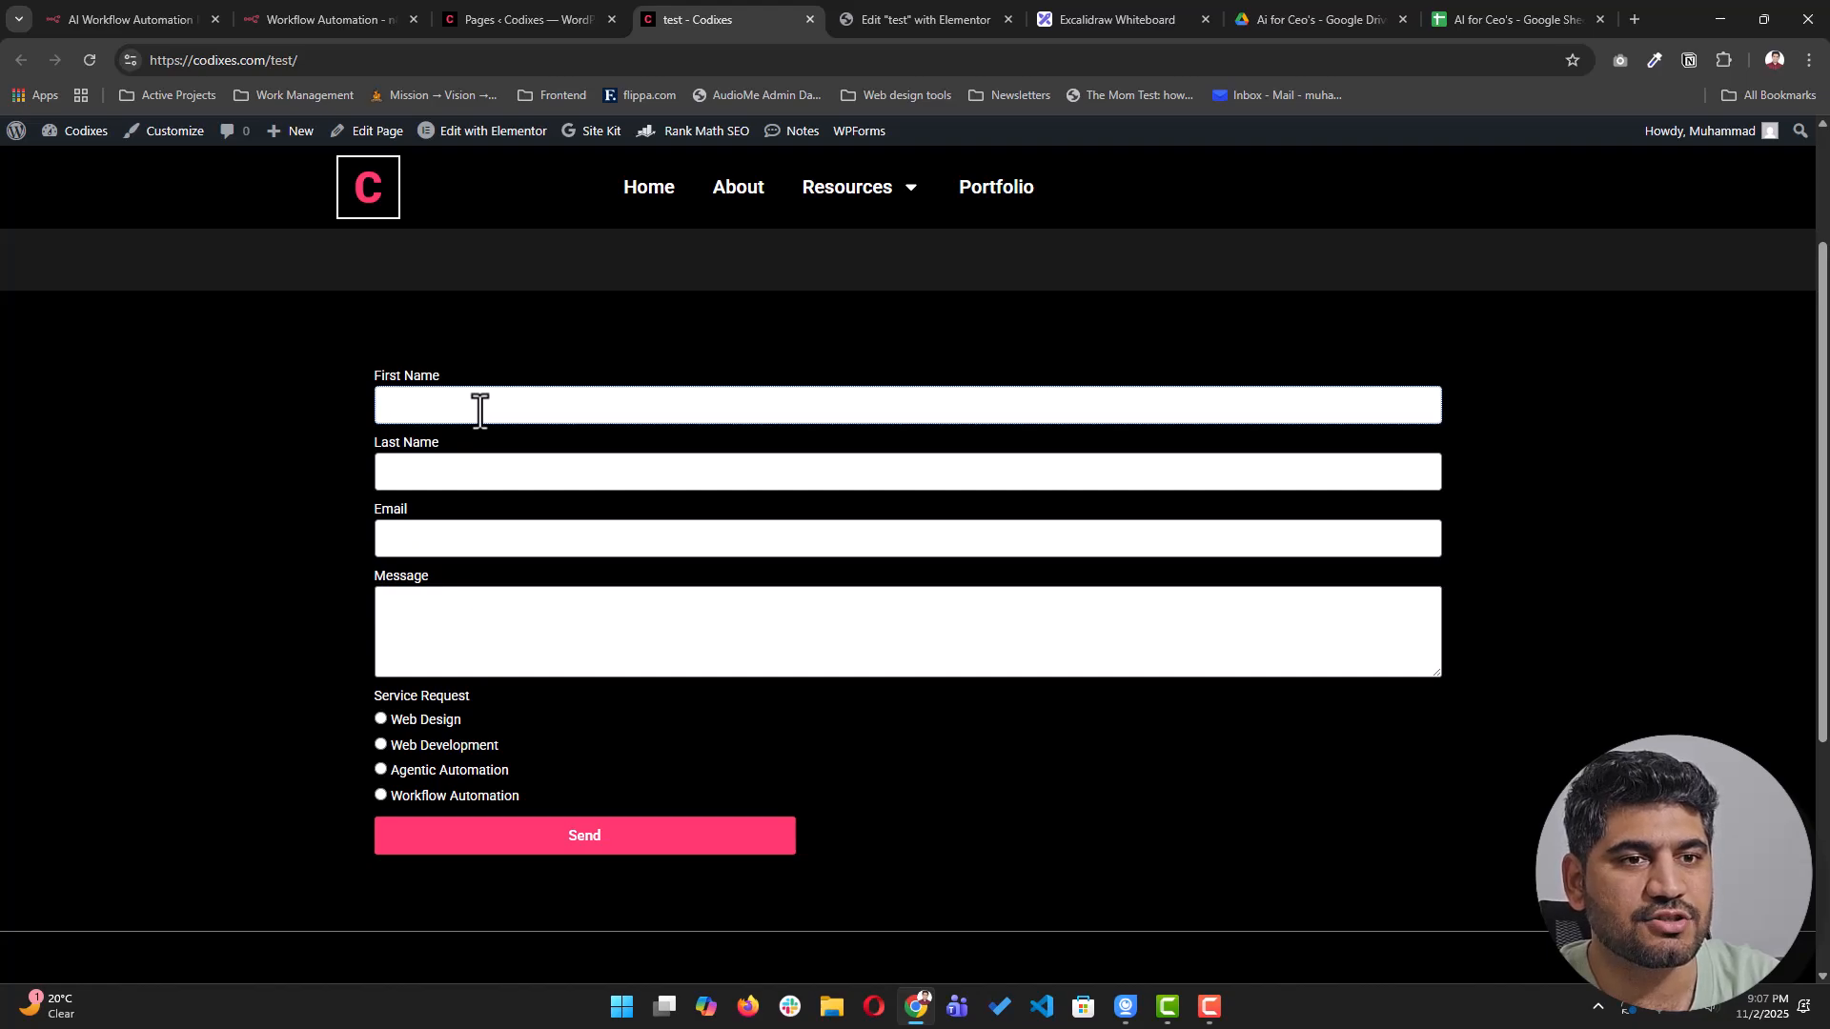
{"action": "type", "text": "ammad"}
{"action": "key", "text": "Tab"}
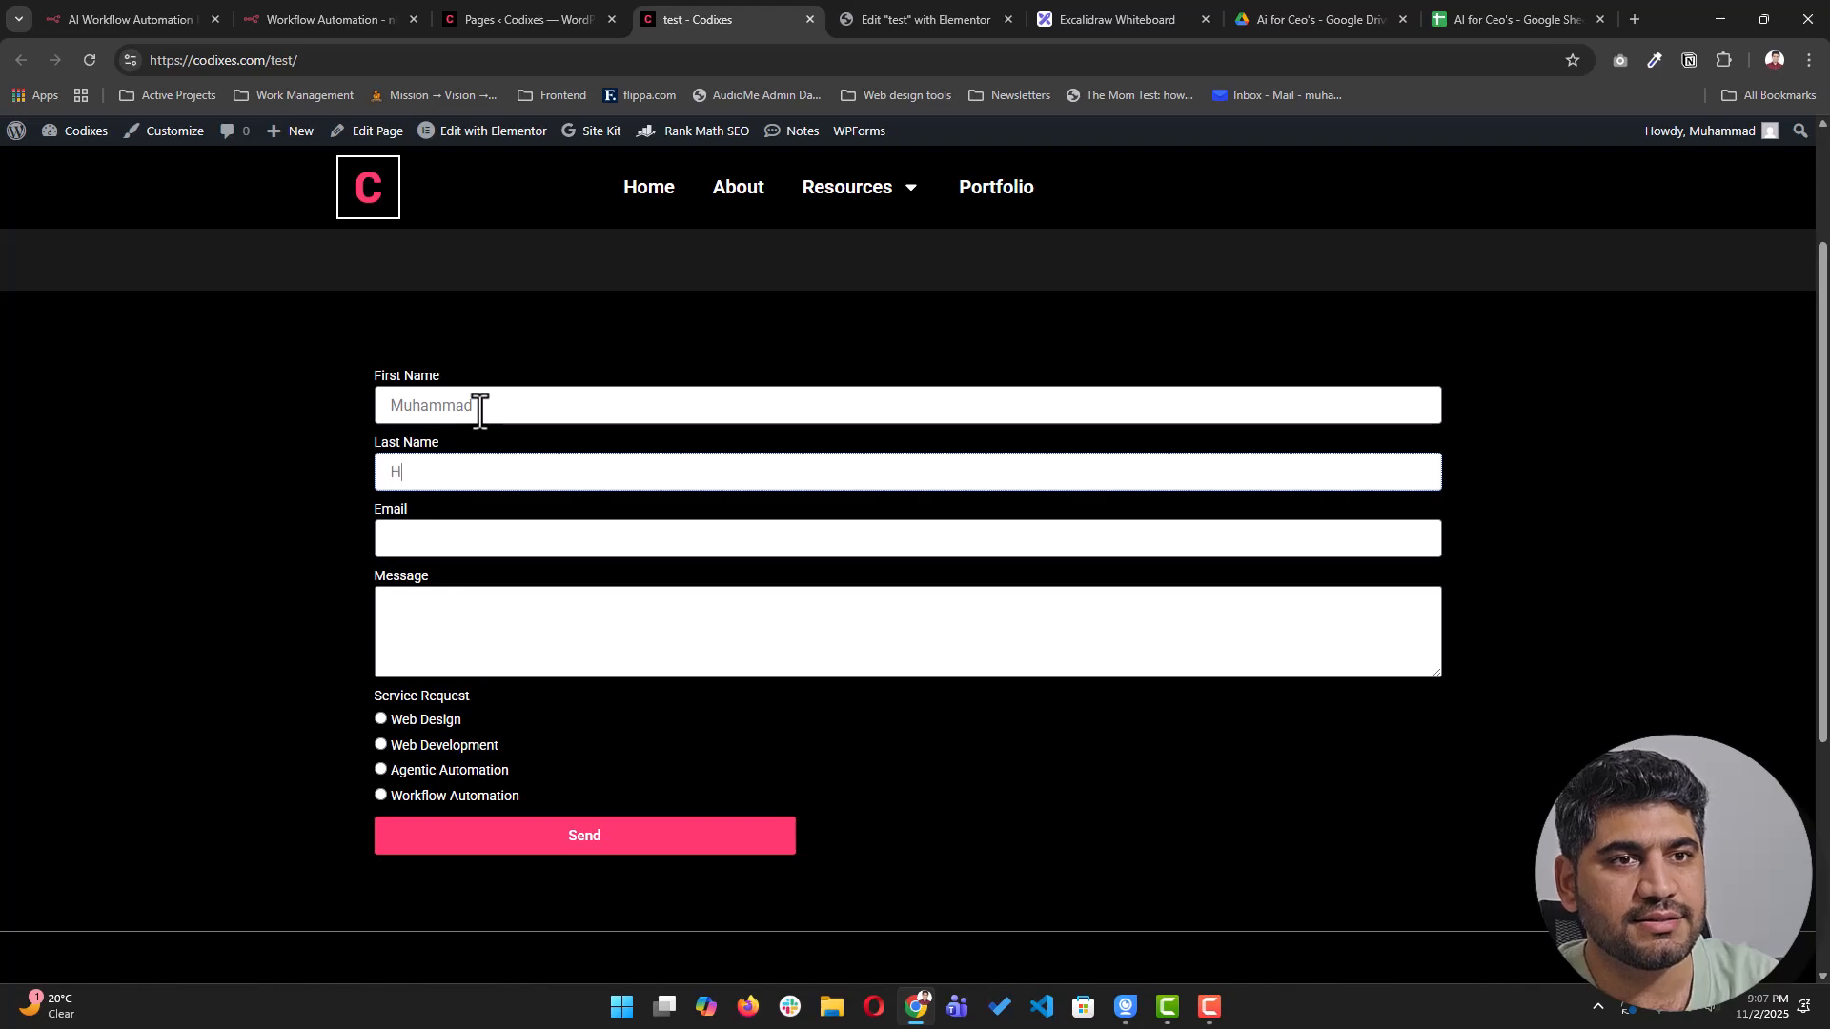
{"action": "key", "text": "Tab"}
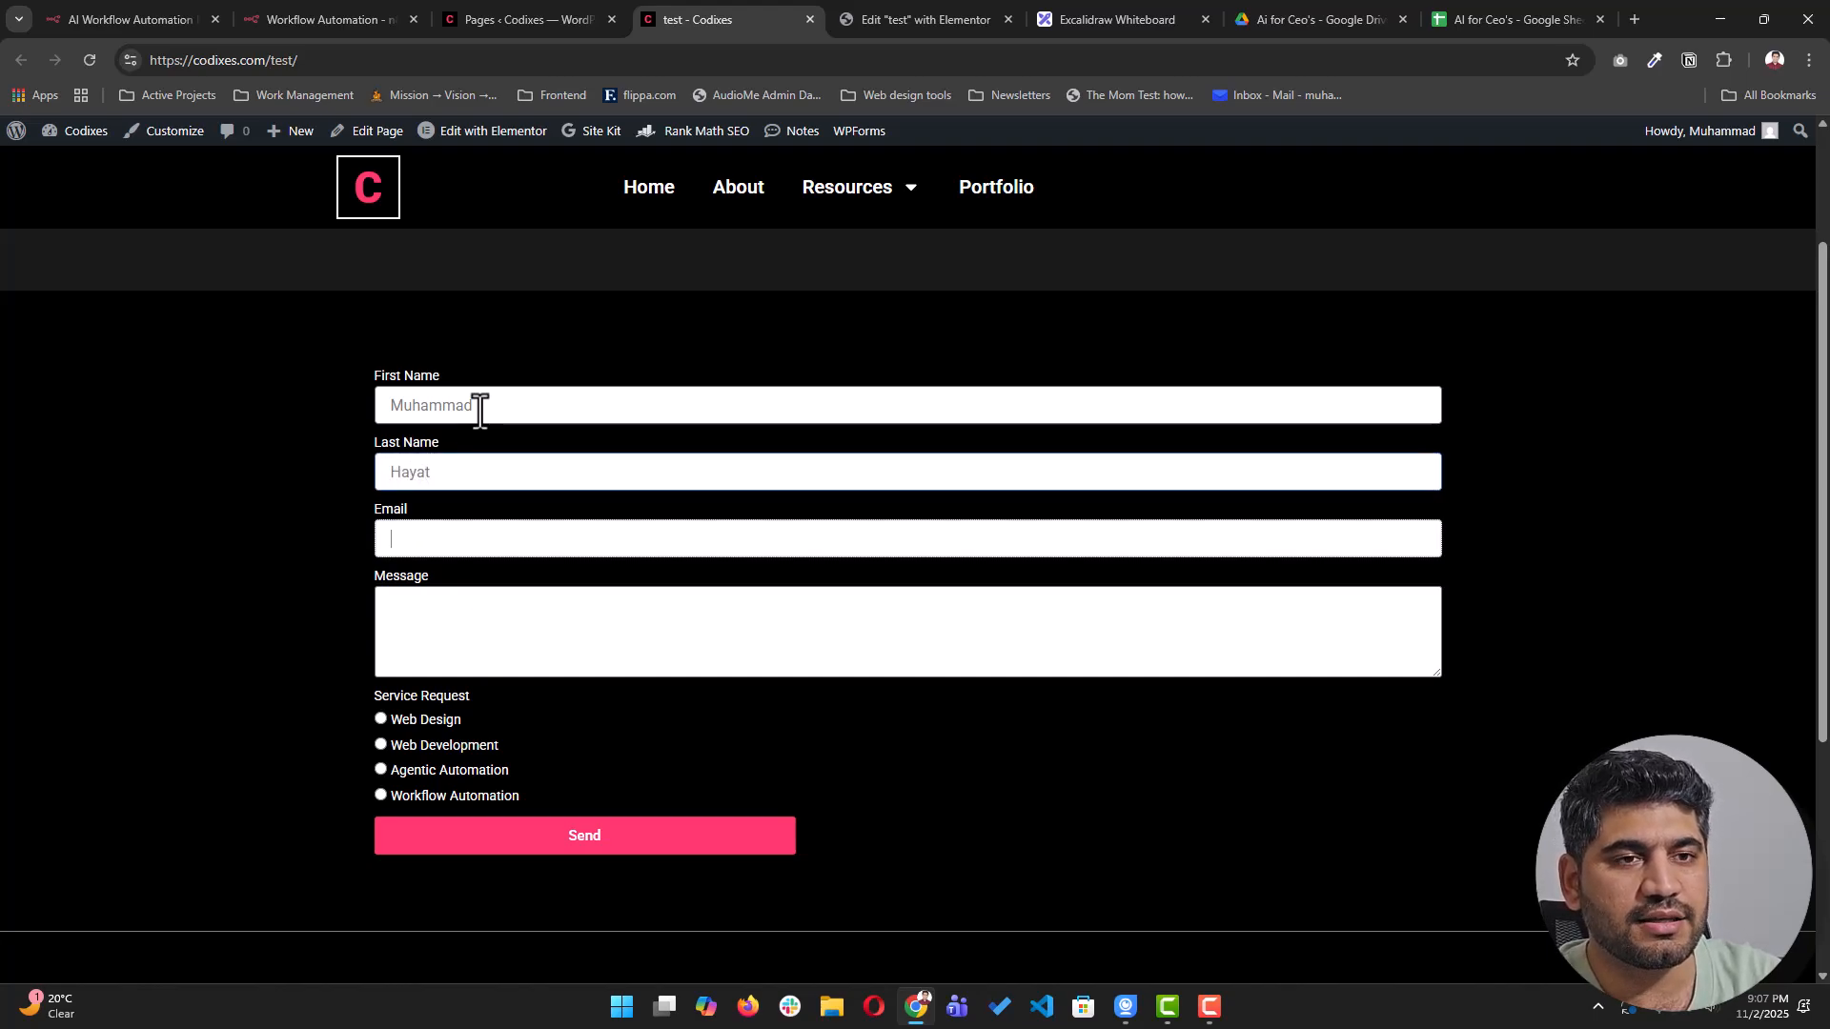
{"action": "type", "text": "hayat@test.com"}
{"action": "key", "text": "Tab"}
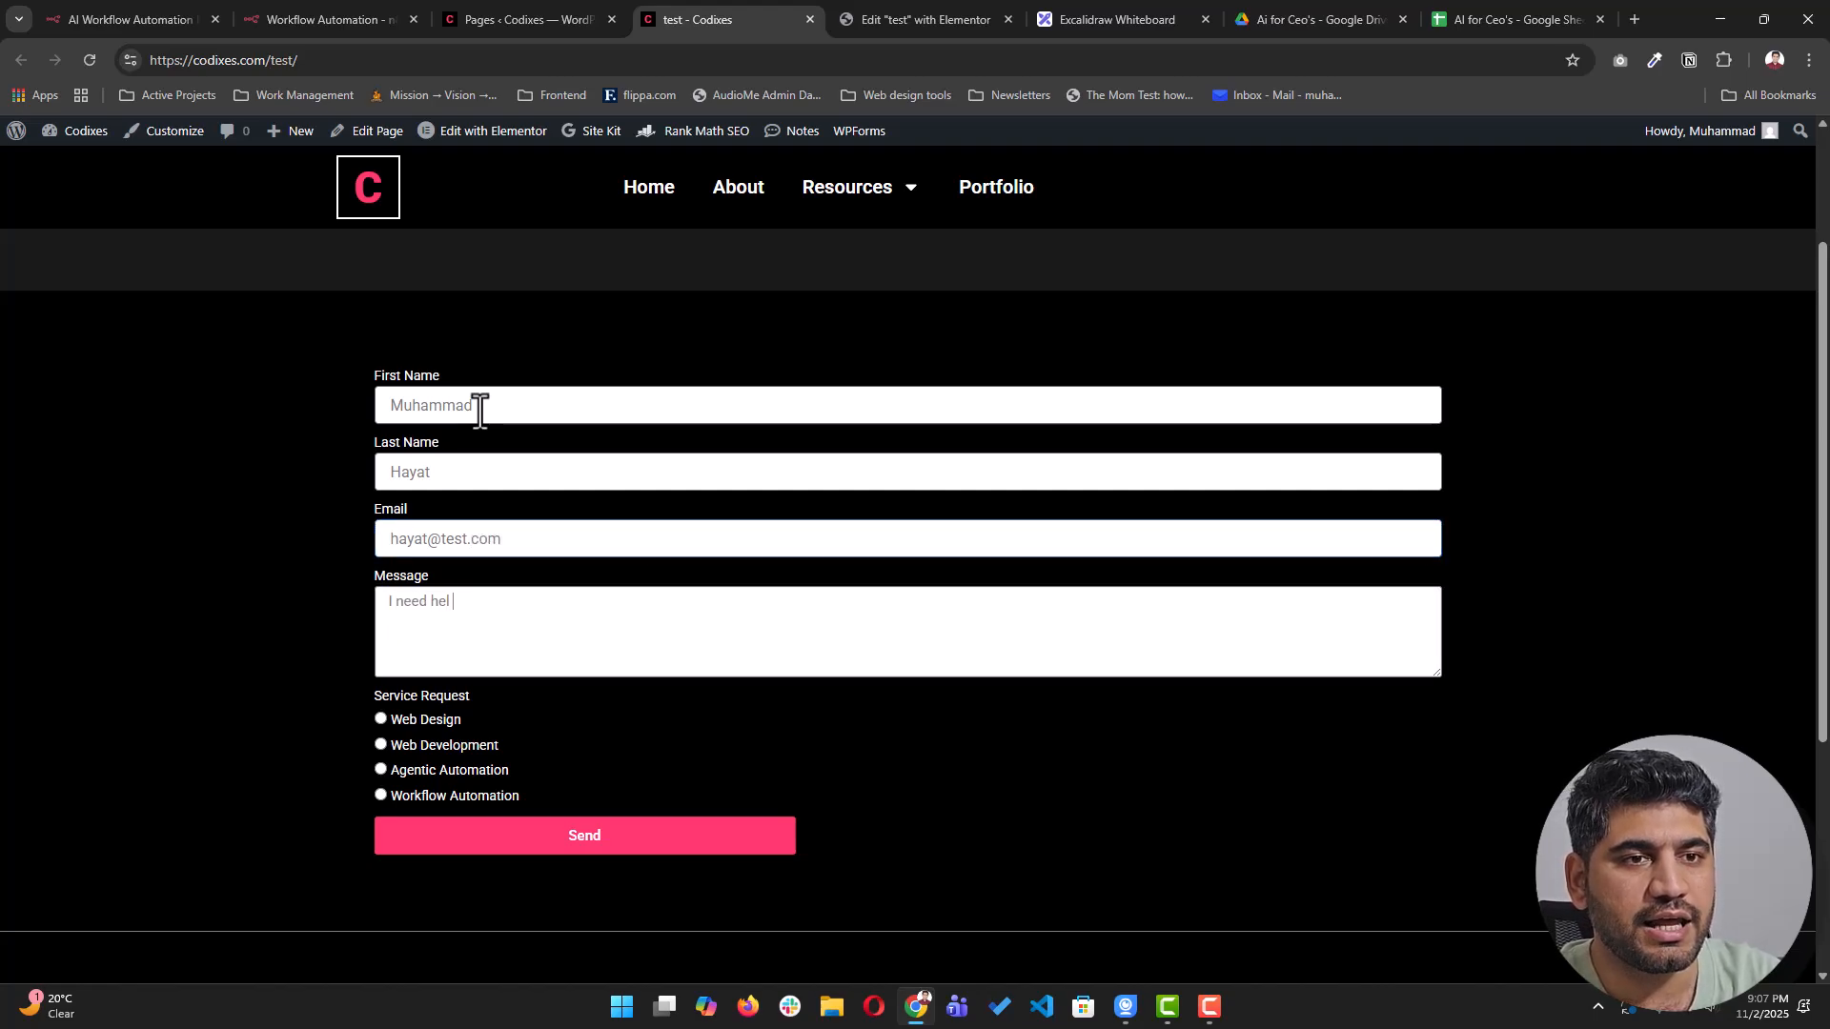
{"action": "type", "text": "I need help with some automation"}
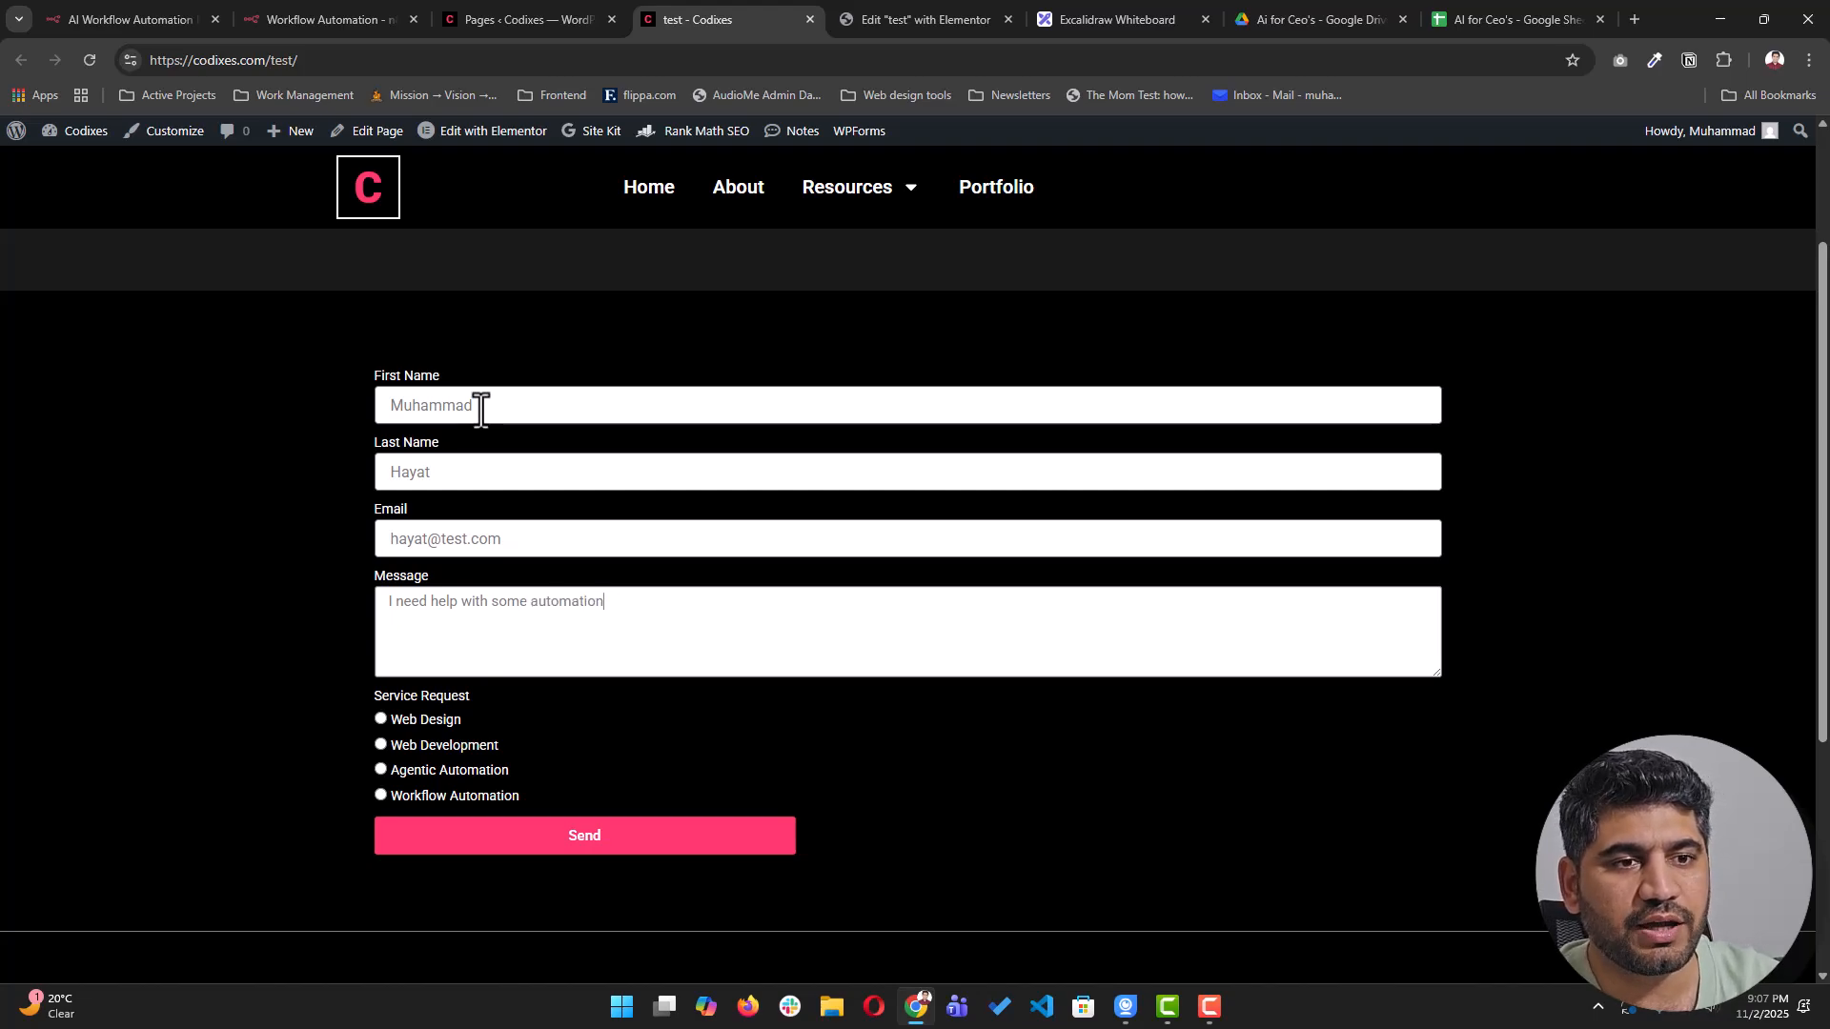
- Choose Workflow Automation and send the form, which returns a webhook error
{"action": "left_click", "coordinate": [452, 795]}
{"action": "left_click", "coordinate": [603, 851]}
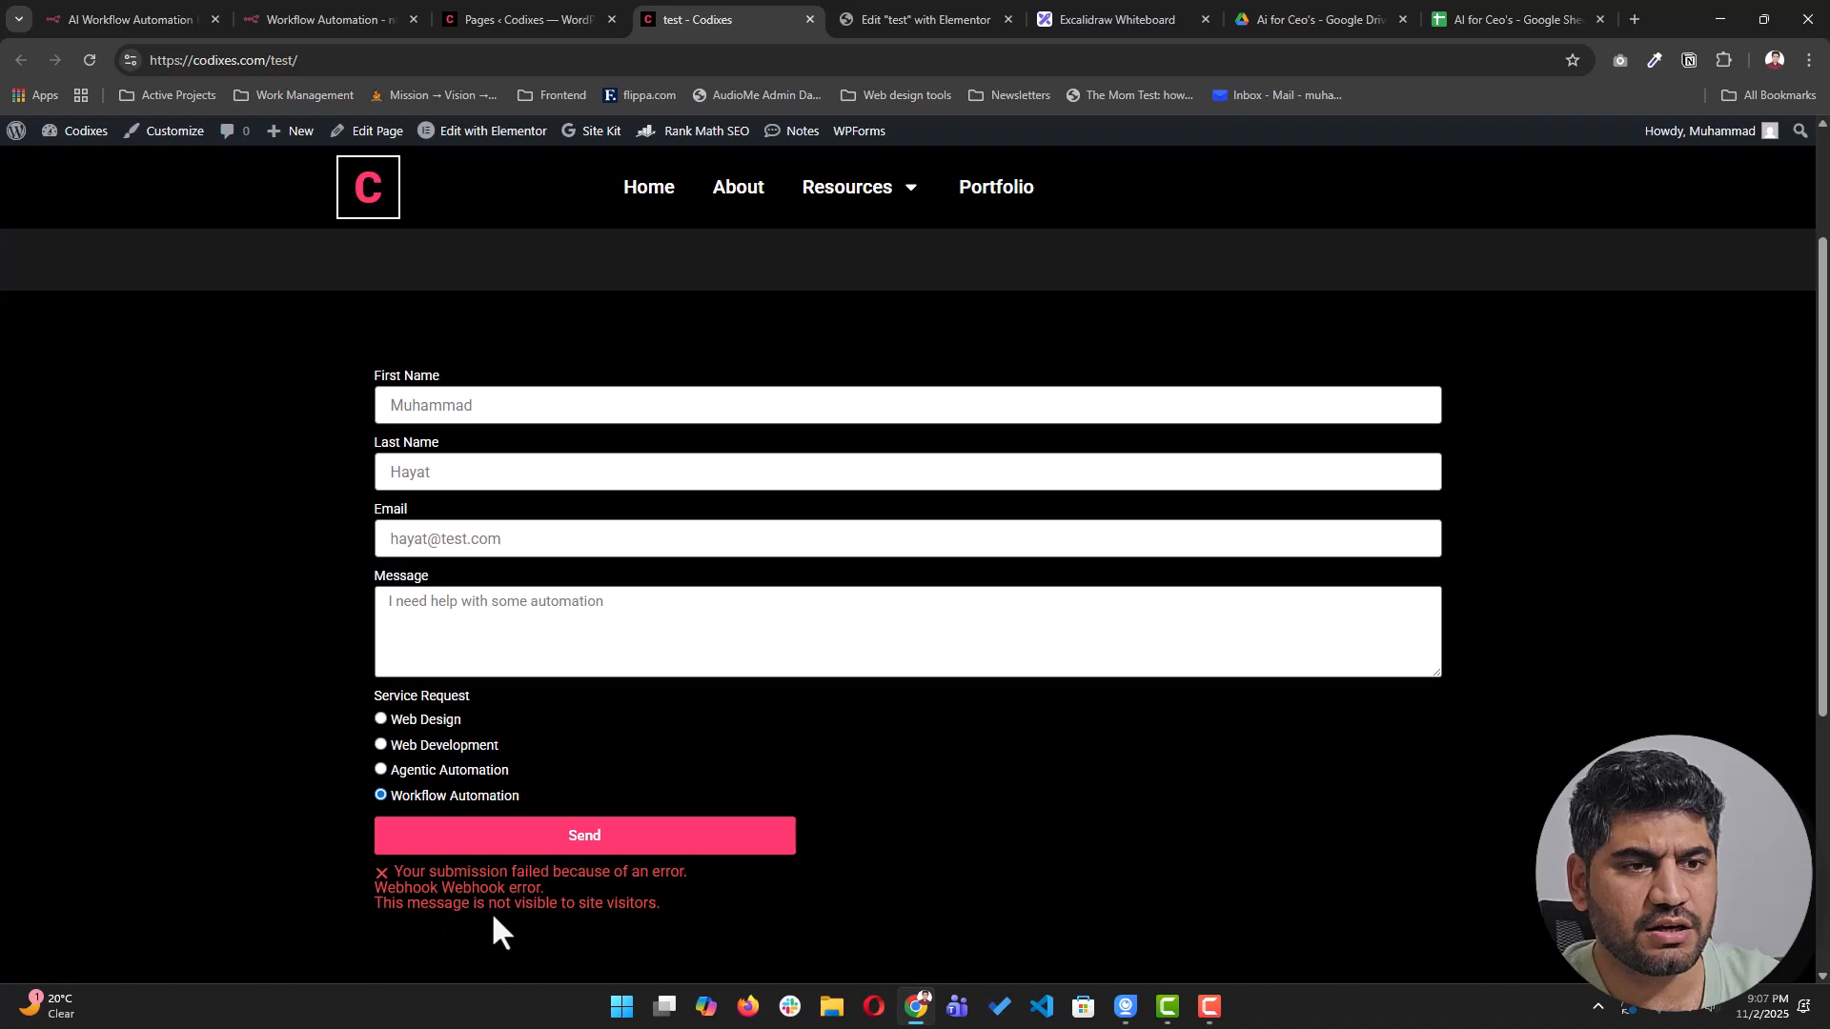
{"action": "left_click", "coordinate": [497, 26]}
- Set the n8n Webhook node to listen for a test event, then reload the live form page
{"action": "left_click", "coordinate": [353, 23]}
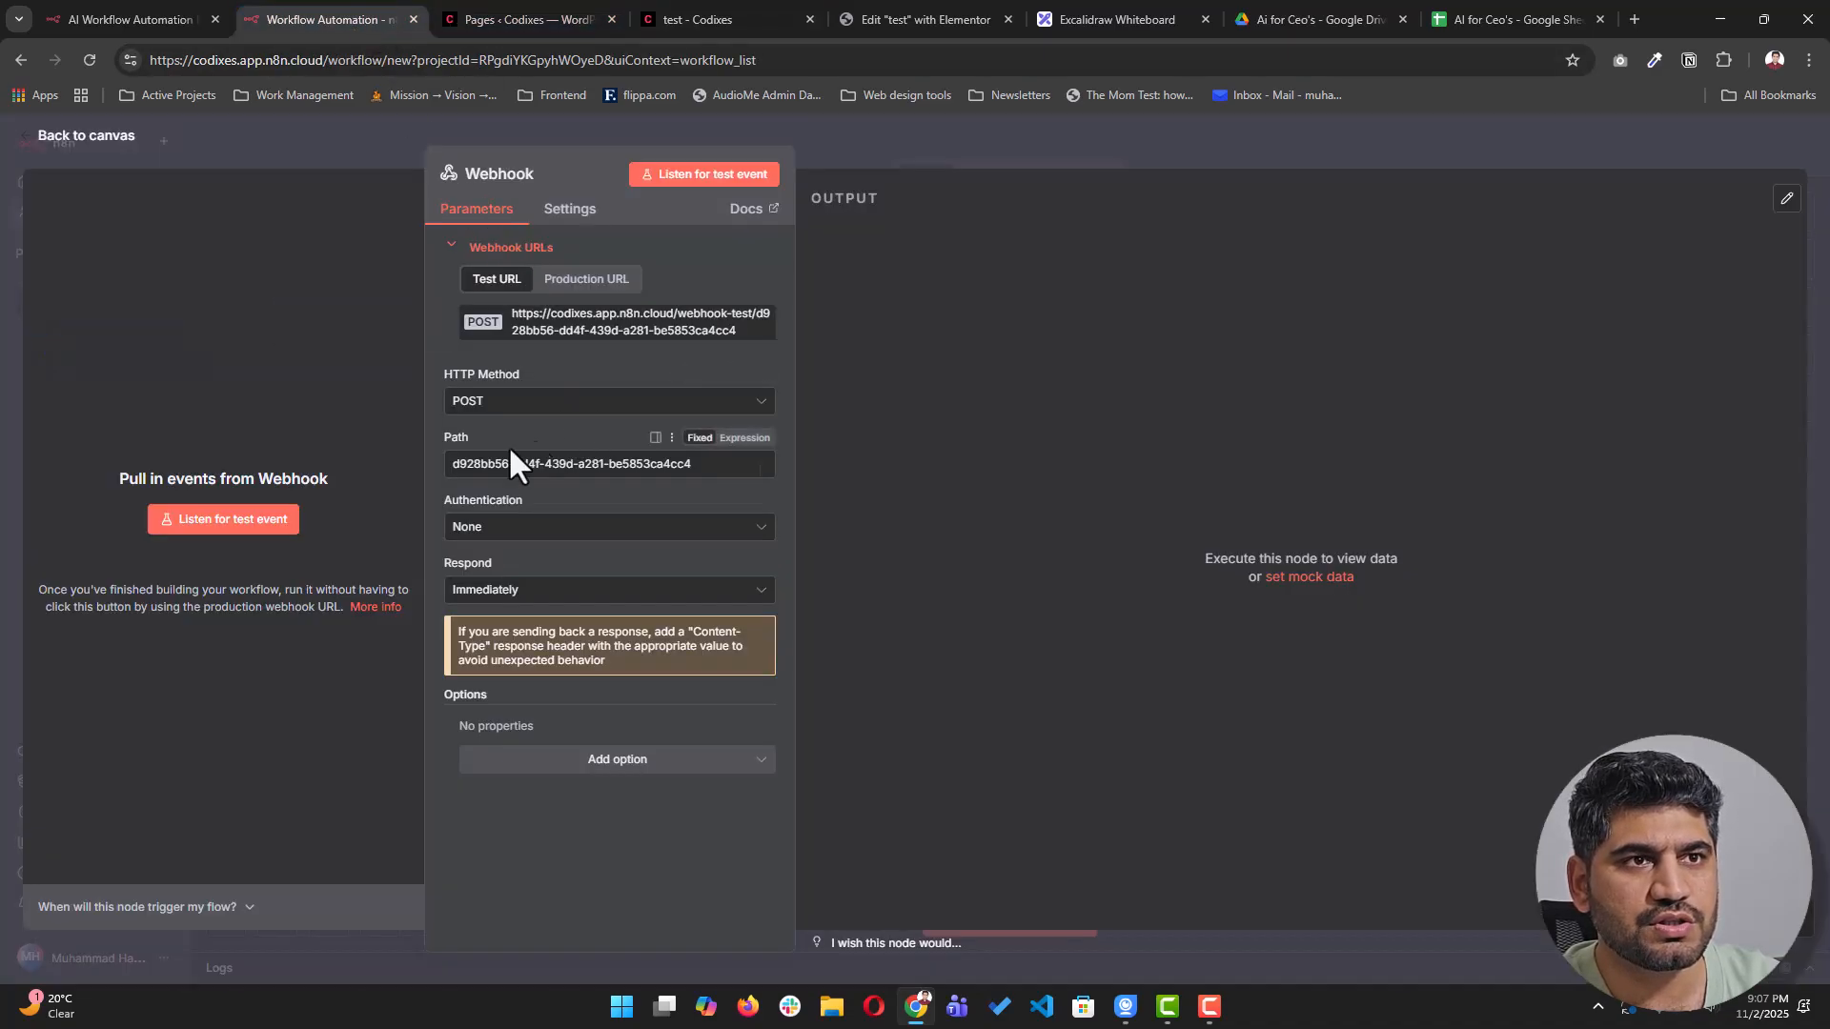
{"action": "left_click", "coordinate": [681, 181]}
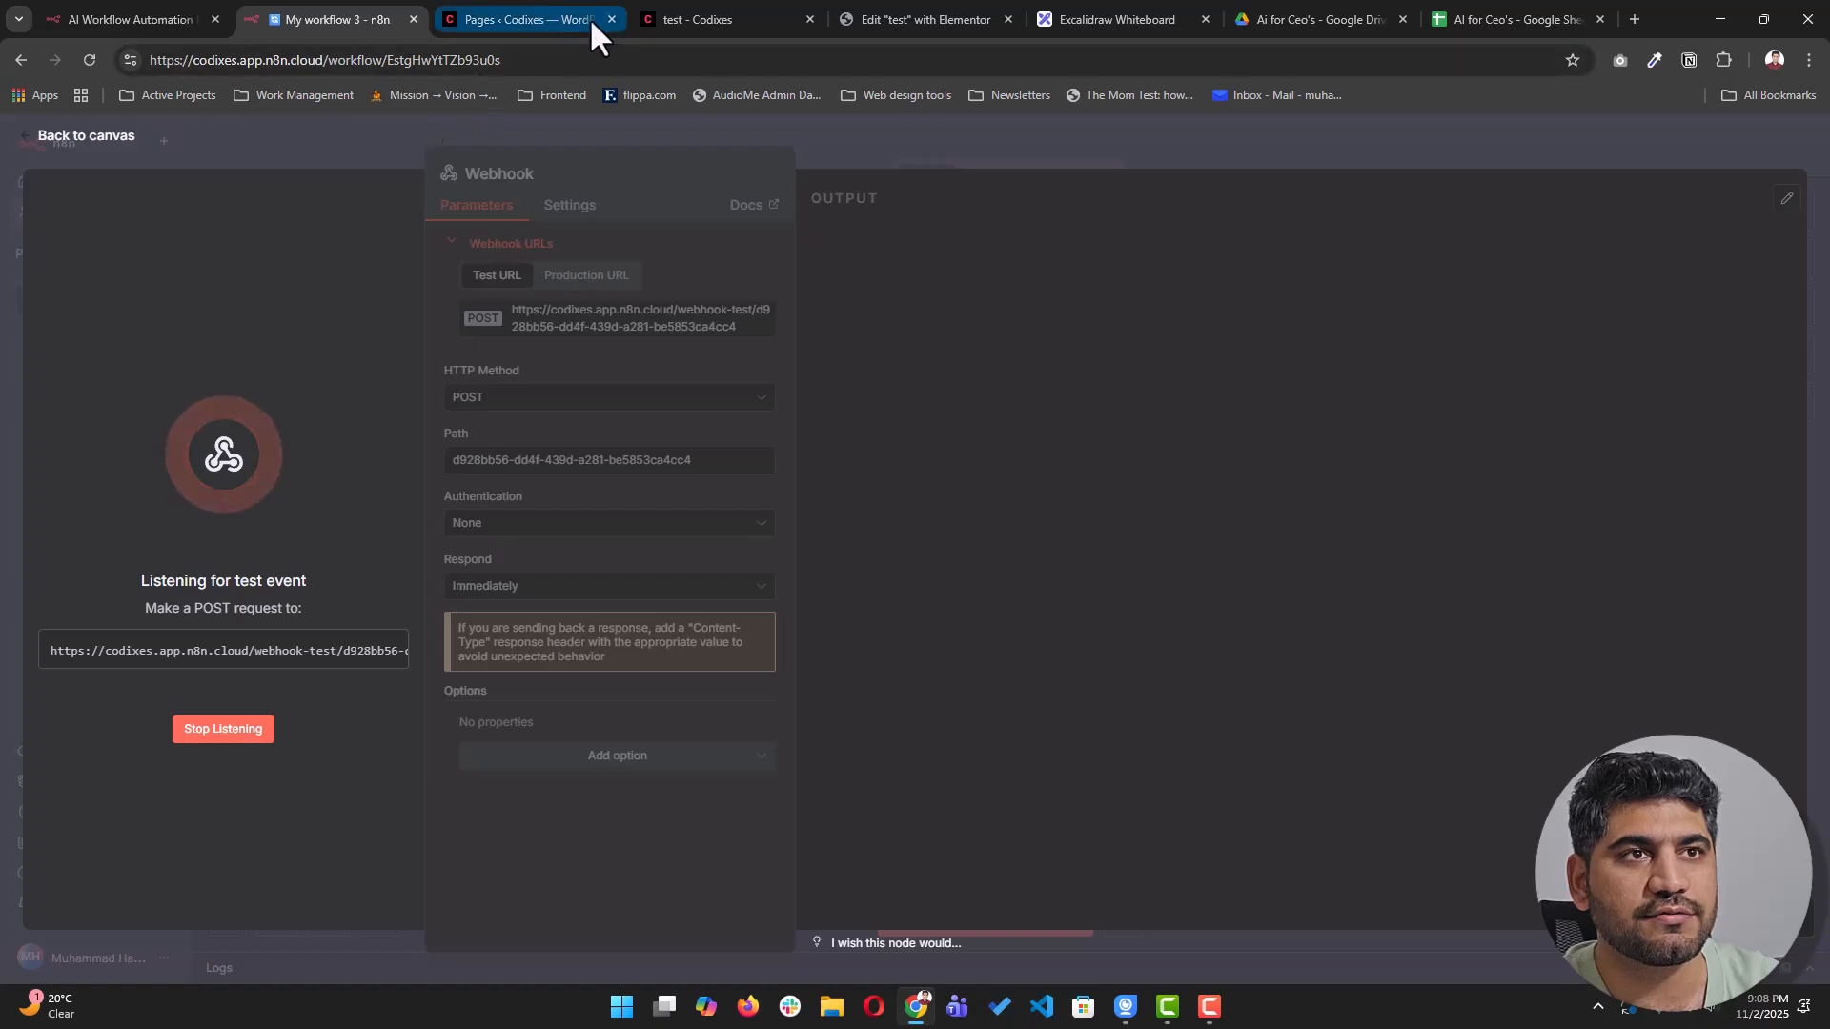
{"action": "left_click", "coordinate": [714, 19]}
{"action": "left_click", "coordinate": [92, 63]}
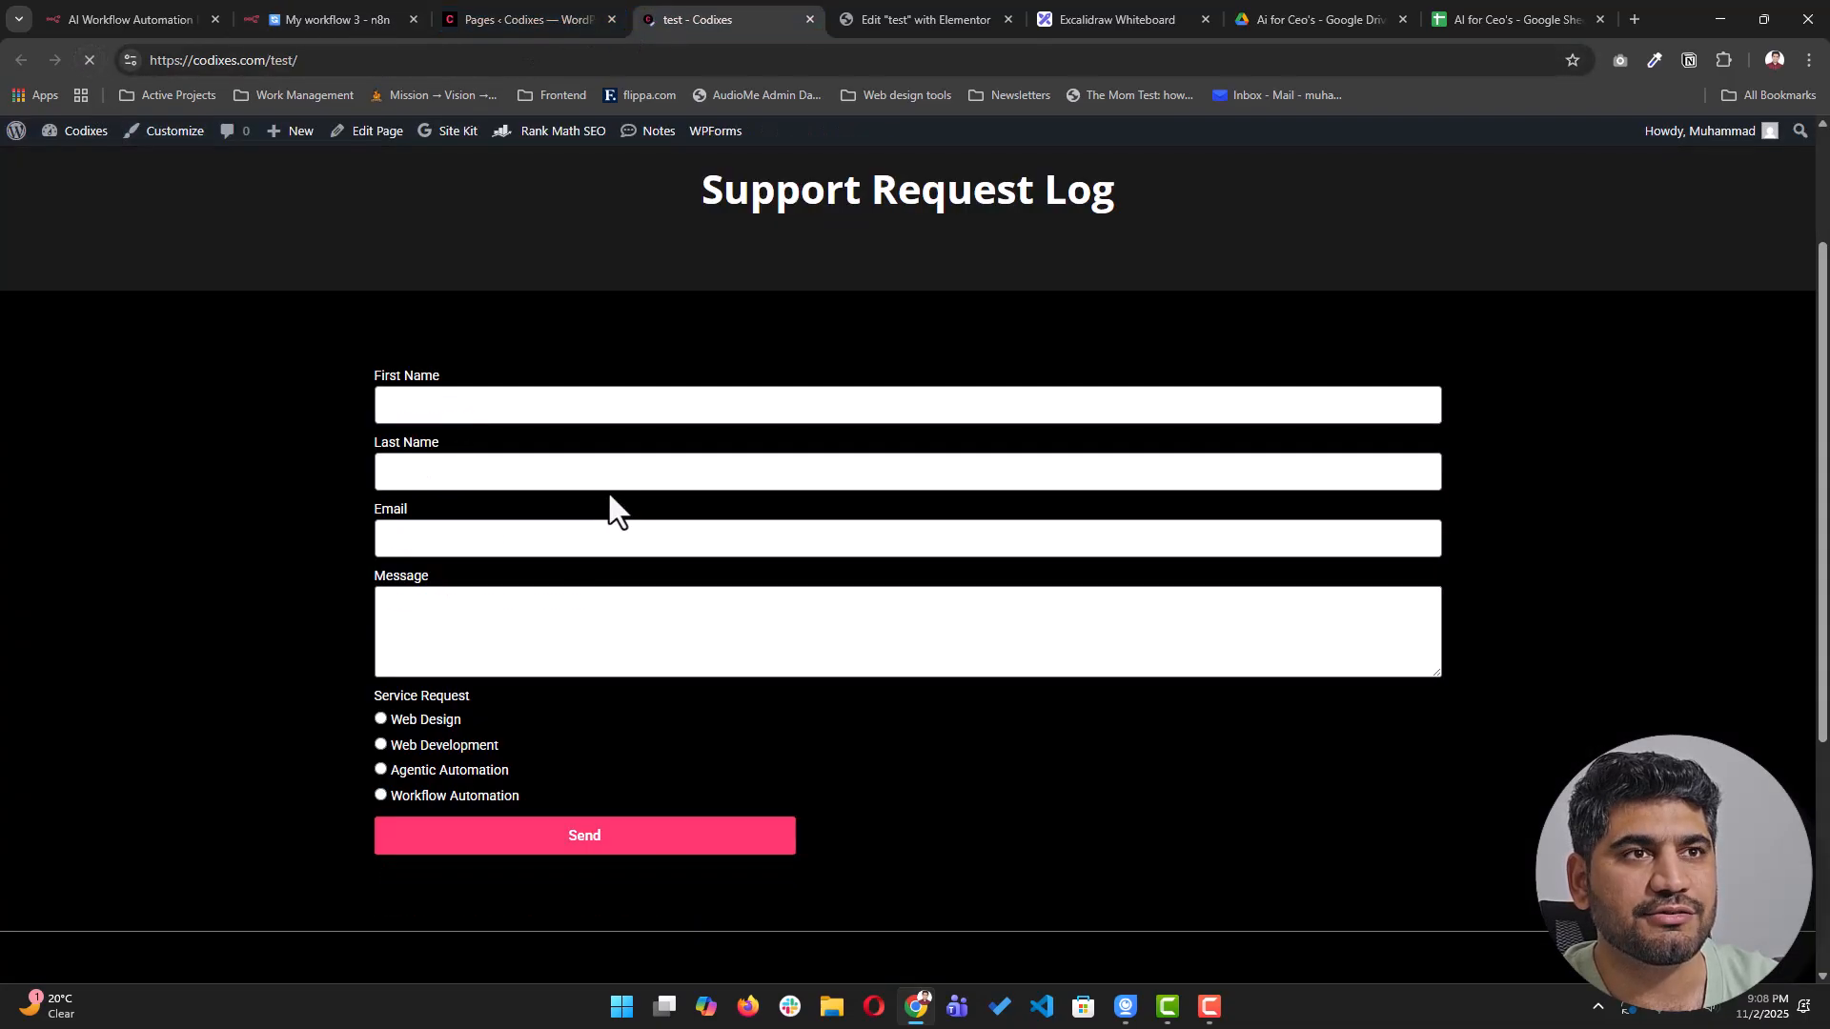
- Fill in the test contact's first name, last name and e-mail on the form
{"action": "left_click", "coordinate": [480, 413]}
{"action": "key", "text": "Tab"}
{"action": "key", "text": "Tab"}
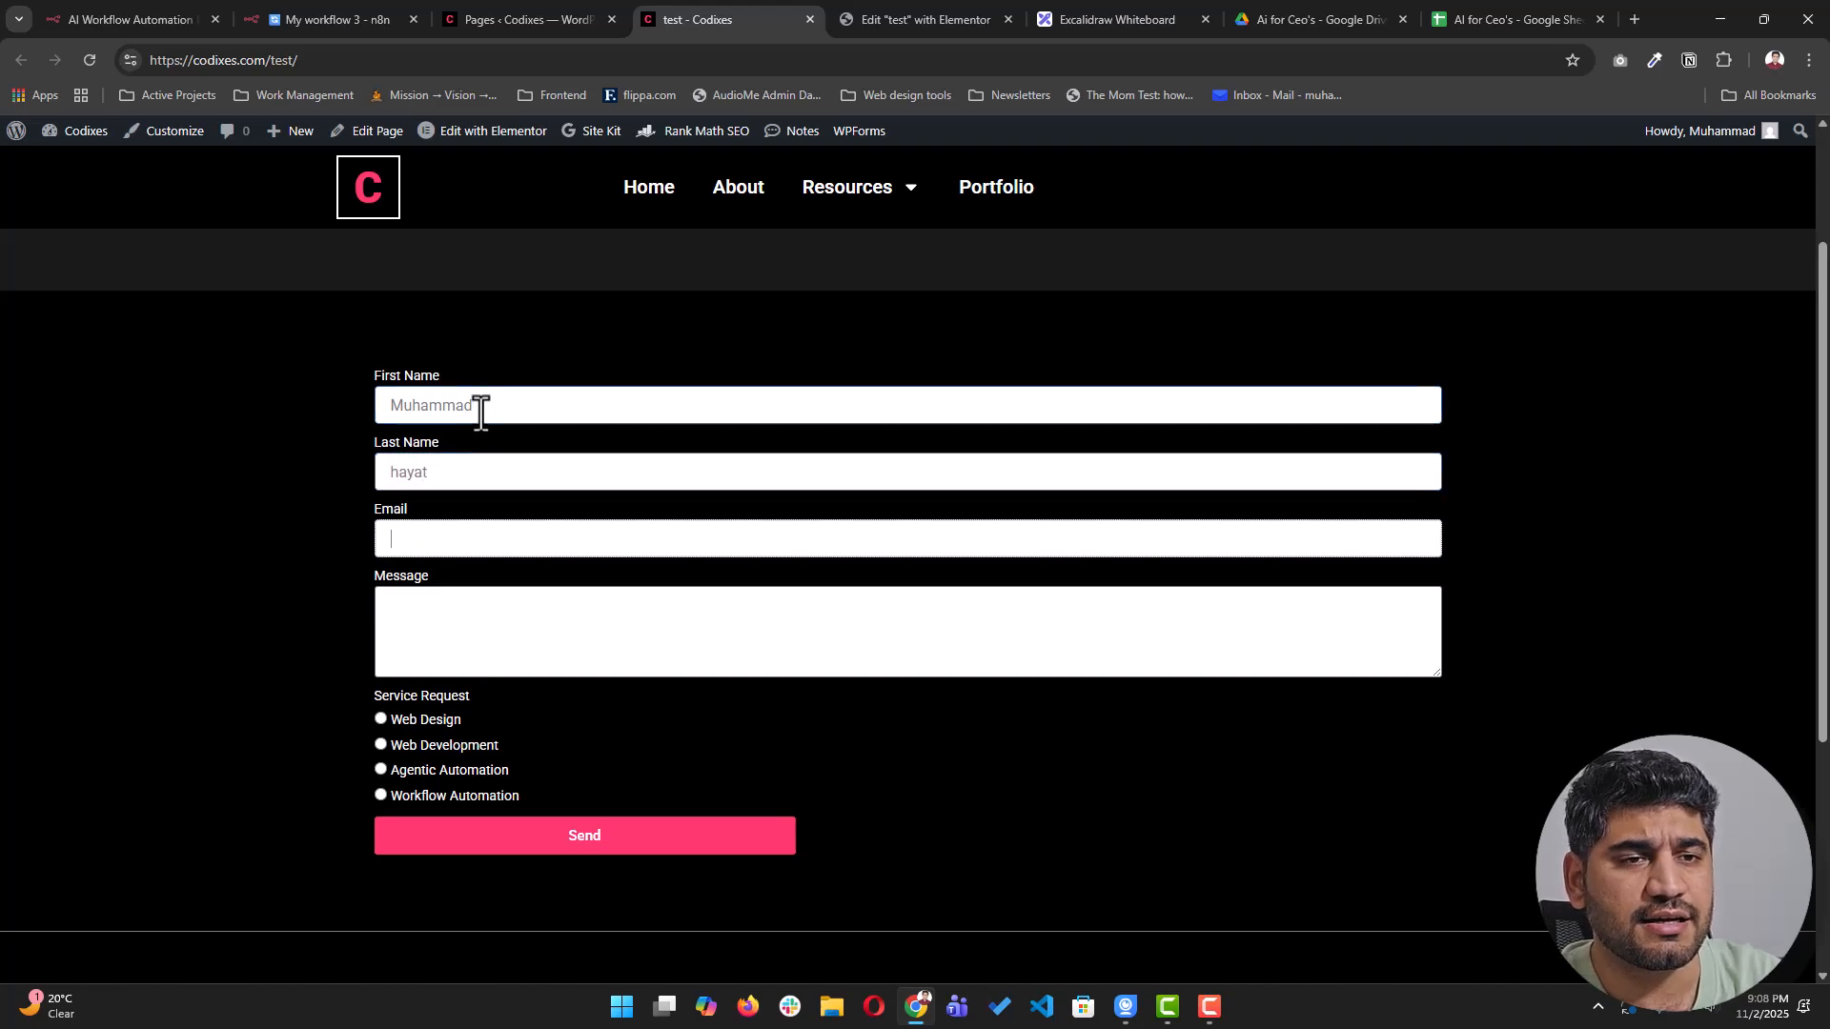
{"action": "type", "text": "hayat@test.com"}
{"action": "key", "text": "Tab"}
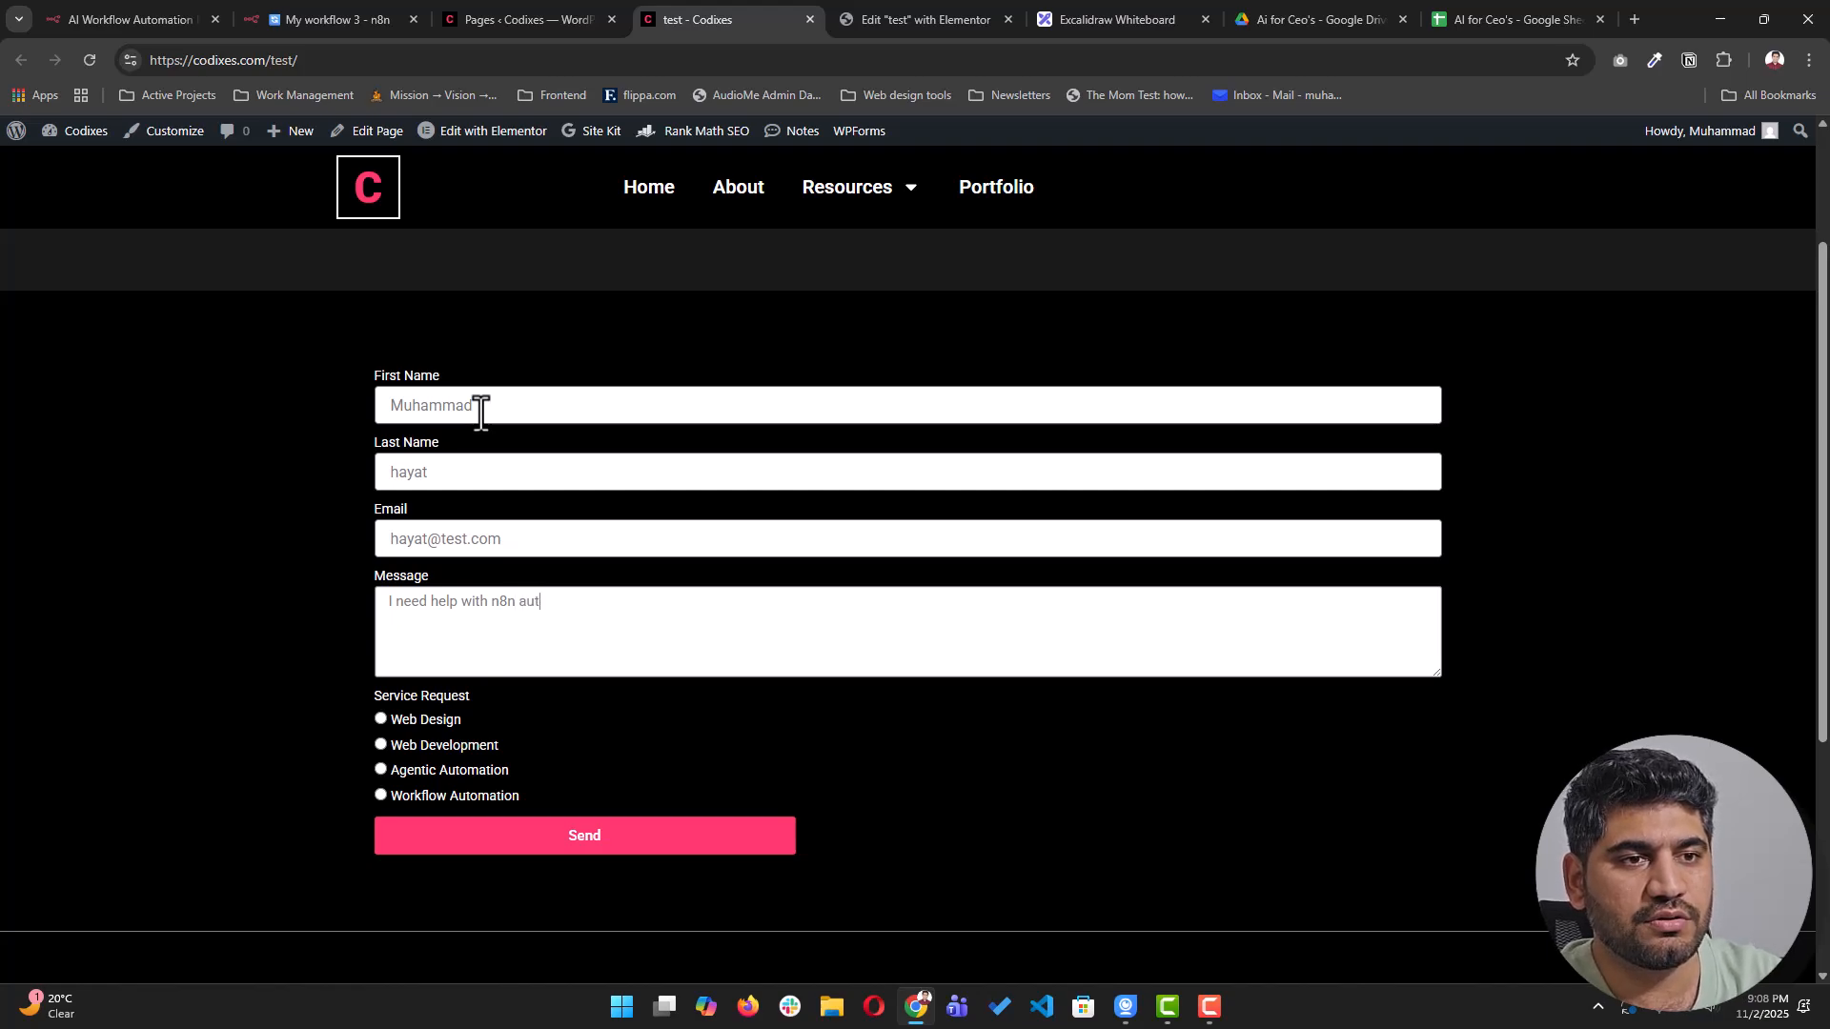
- Select Workflow Automation, send the form, and confirm 'Your submission was successful.'
{"action": "left_click", "coordinate": [438, 797]}
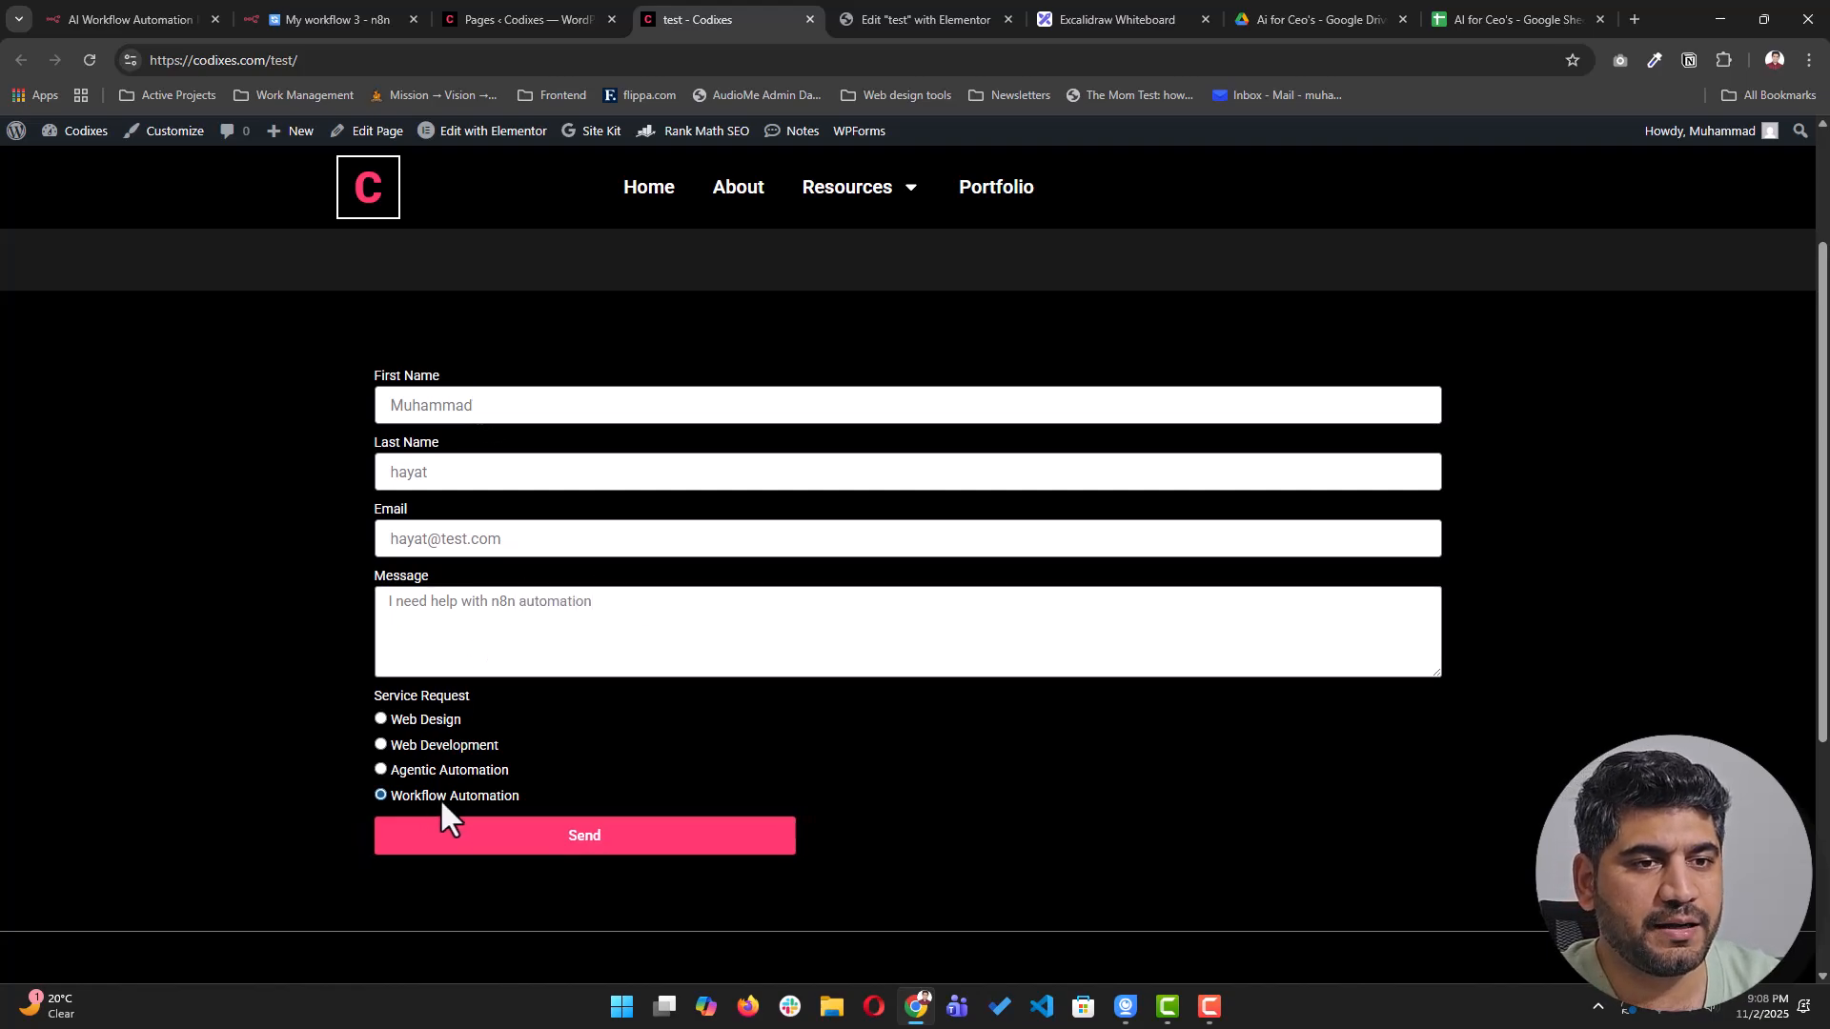
{"action": "left_click", "coordinate": [511, 849]}
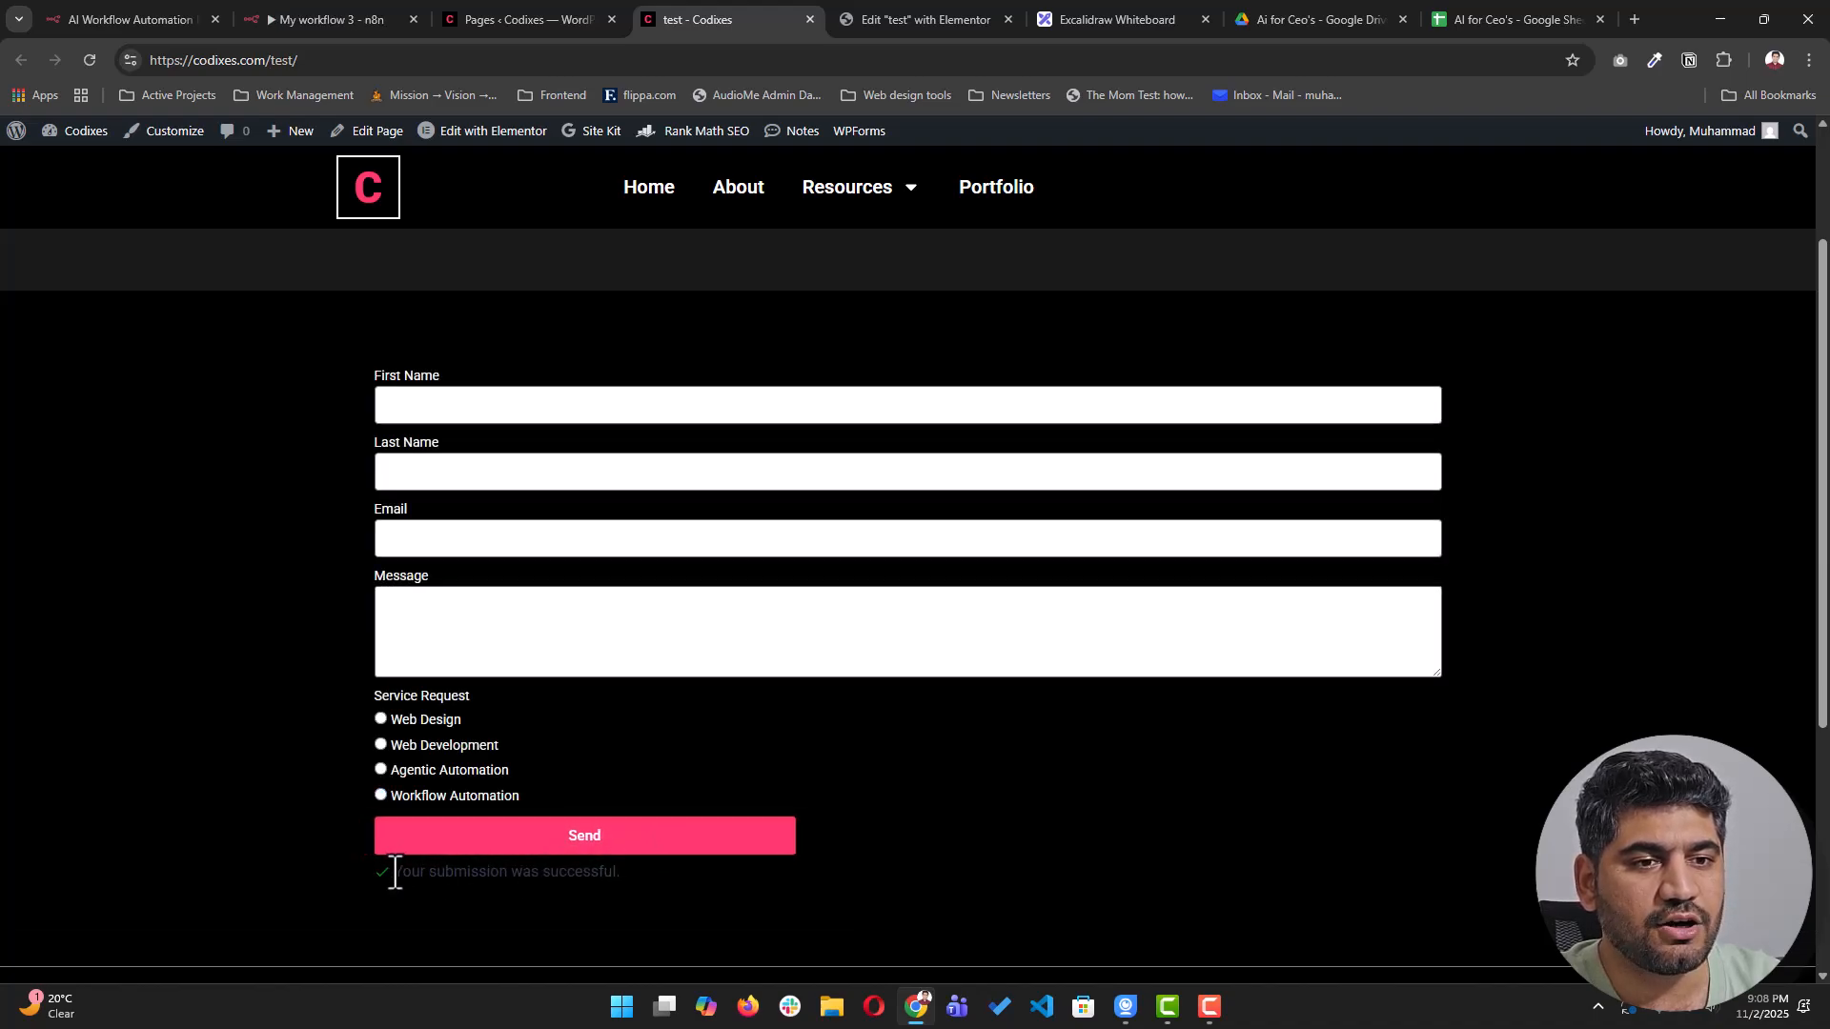
{"action": "left_click_drag", "start_coordinate": [383, 873], "coordinate": [621, 879]}
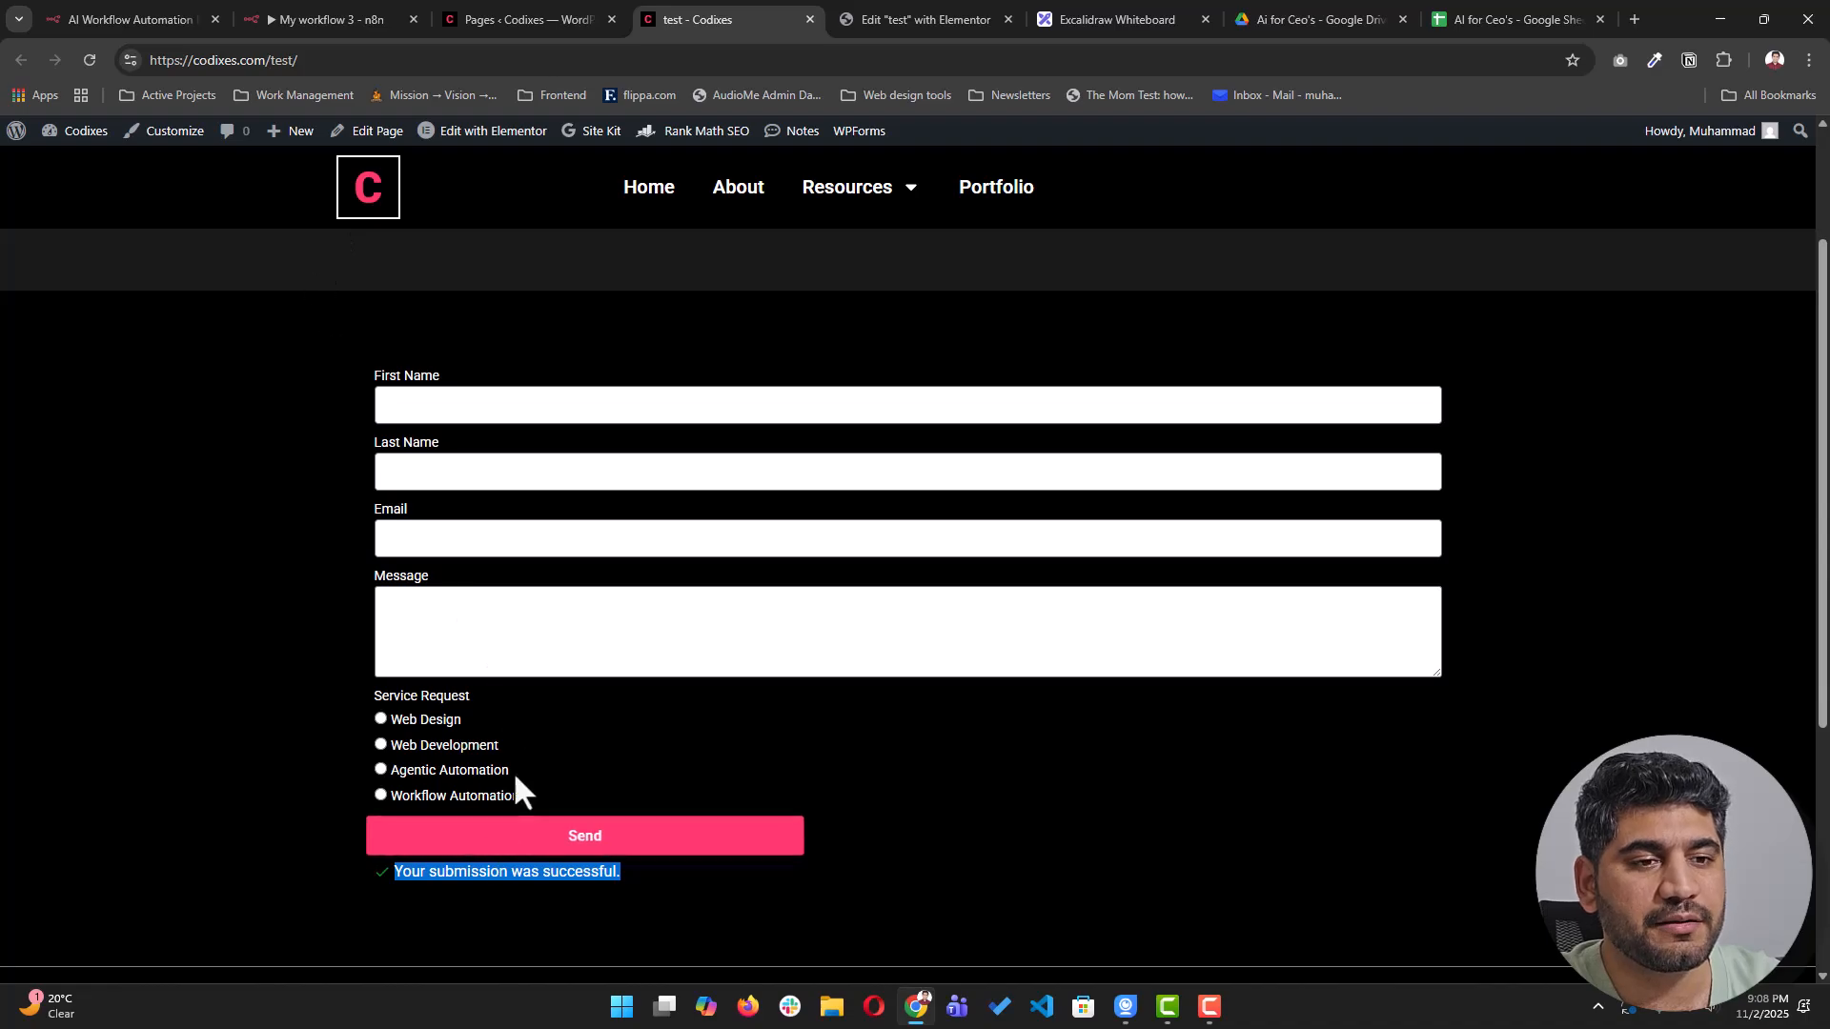
- Check the submitted body fields in the Webhook node's output, then go back to the canvas
{"action": "left_click", "coordinate": [324, 21]}
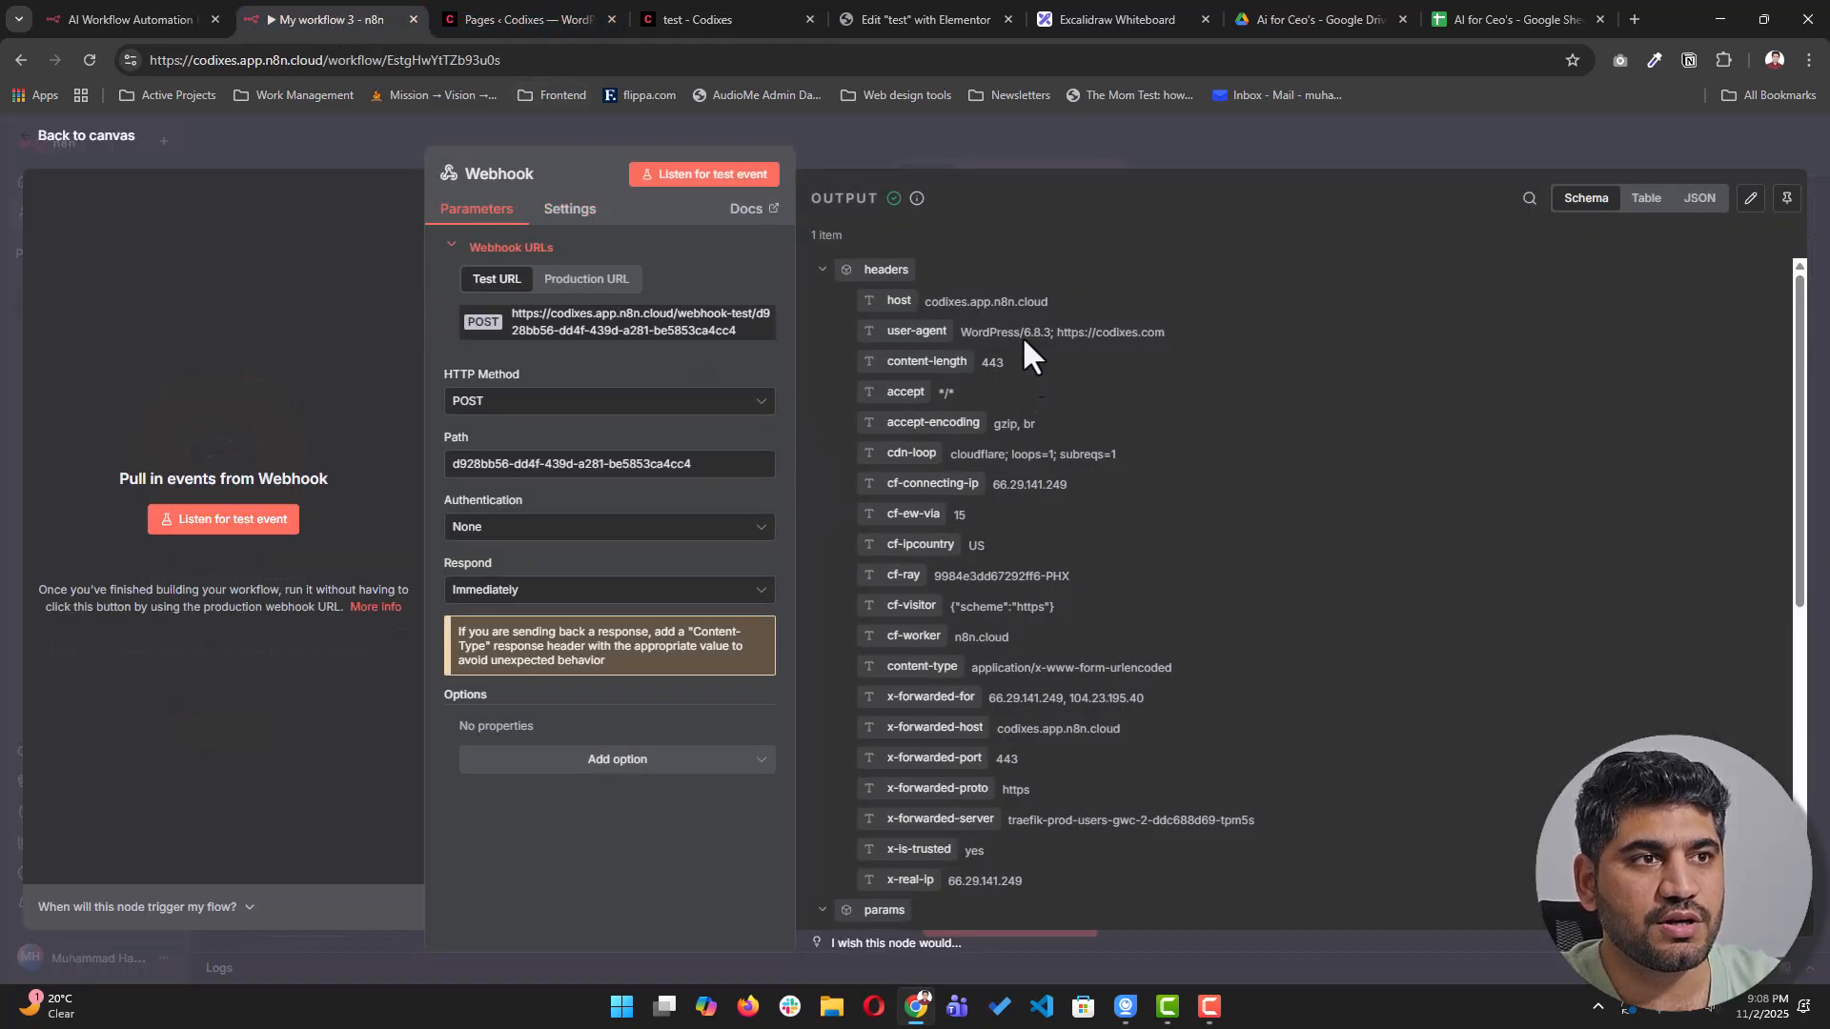
{"action": "scroll", "coordinate": [931, 454], "scroll_direction": "down", "scroll_amount": 6}
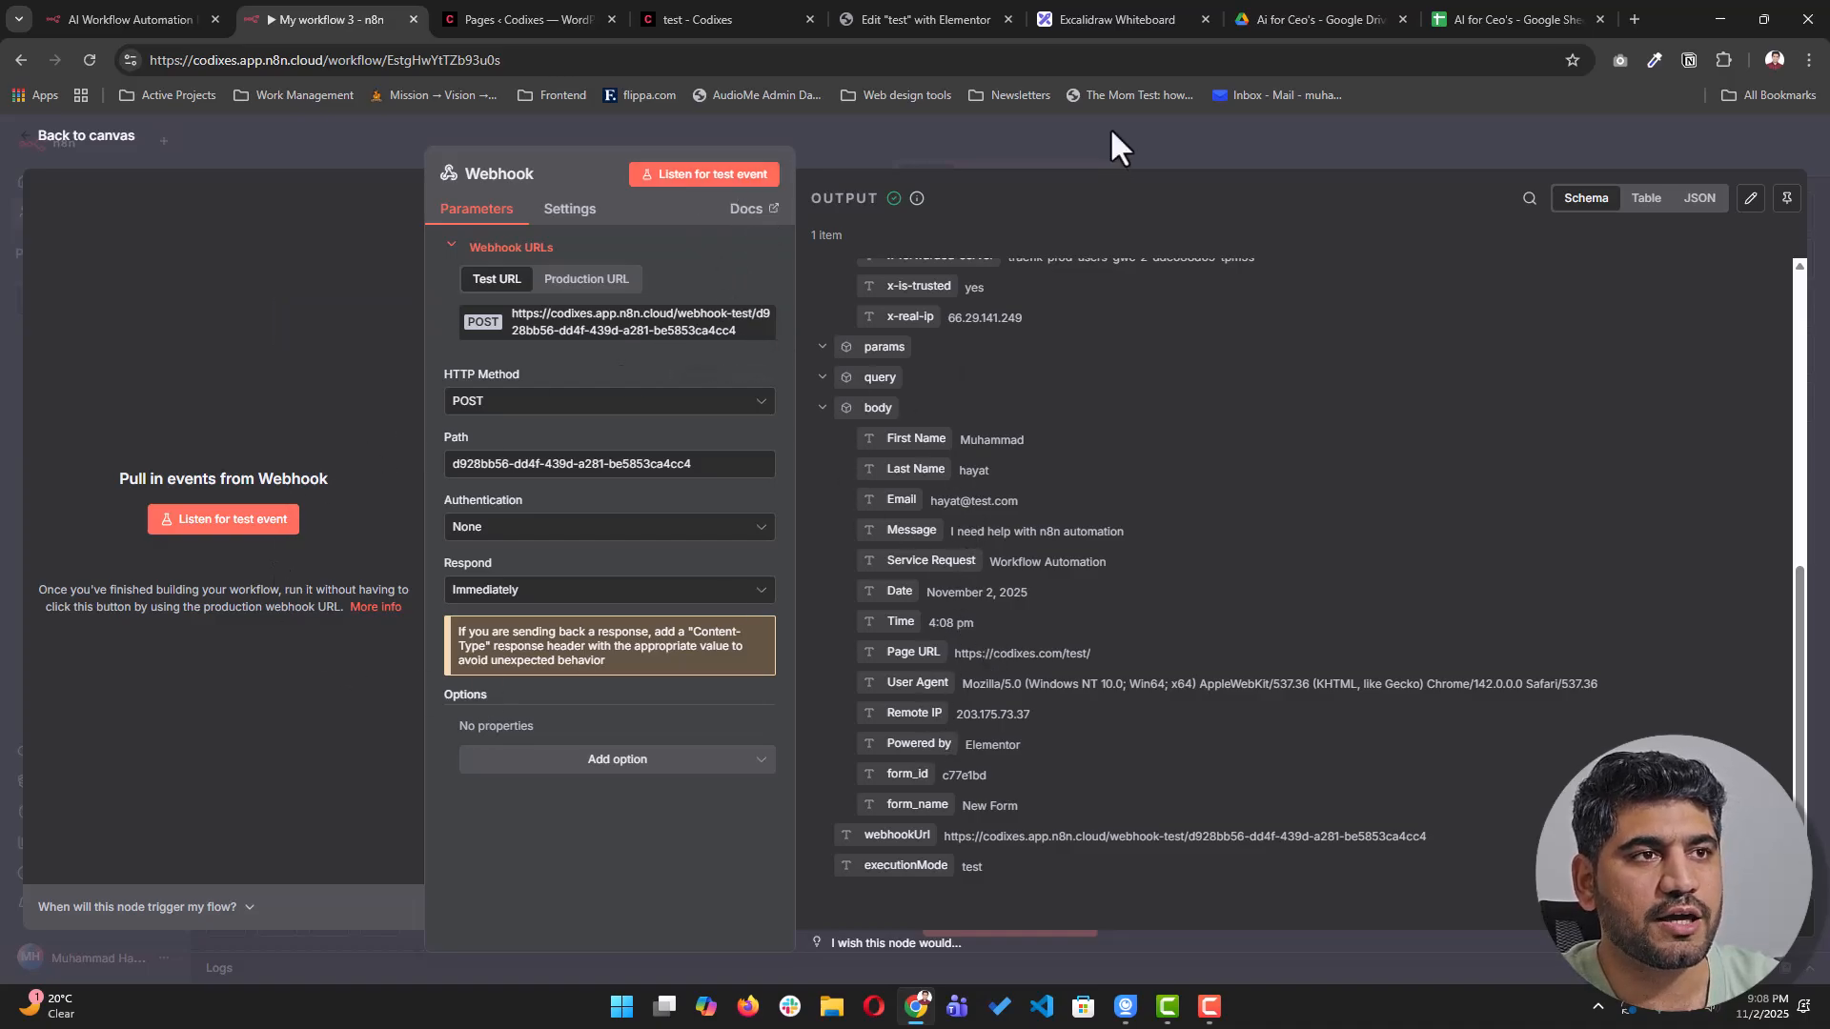
{"action": "left_click", "coordinate": [1159, 136]}
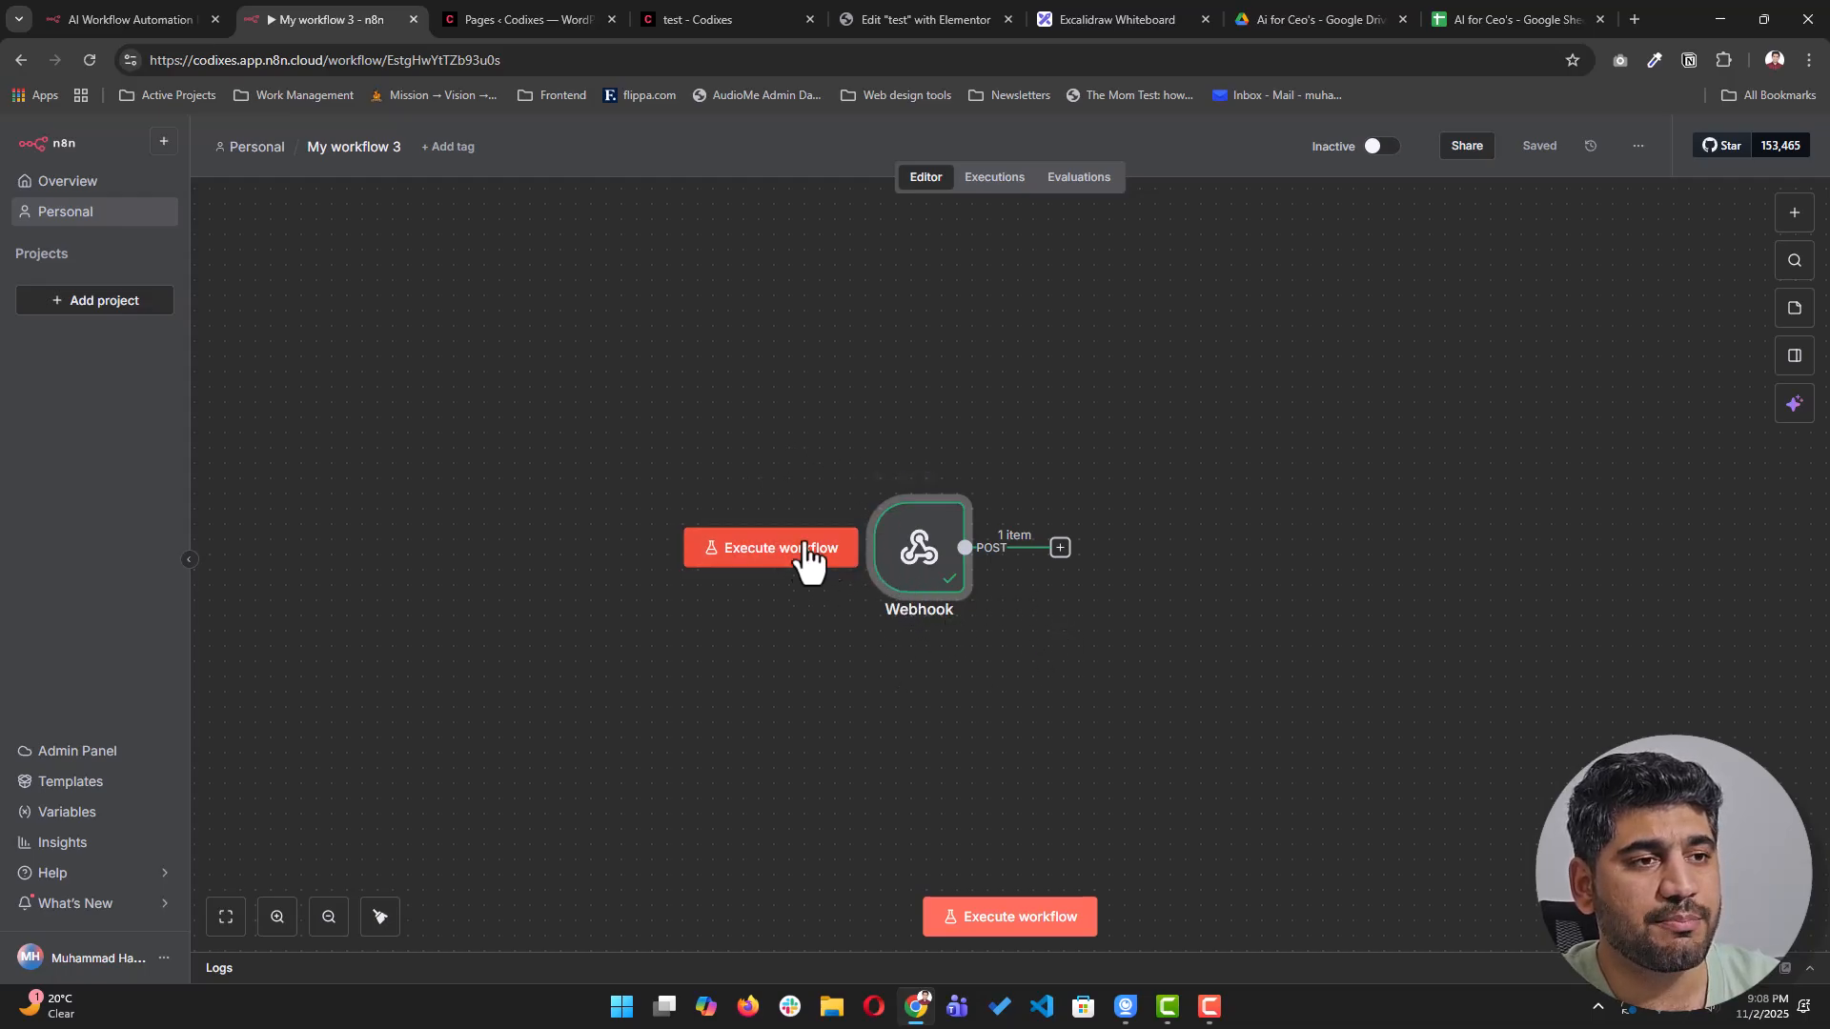
- Search 'google' after the Webhook and add Google Sheets' 'Append or update row in sheet' action
{"action": "left_click", "coordinate": [1060, 548]}
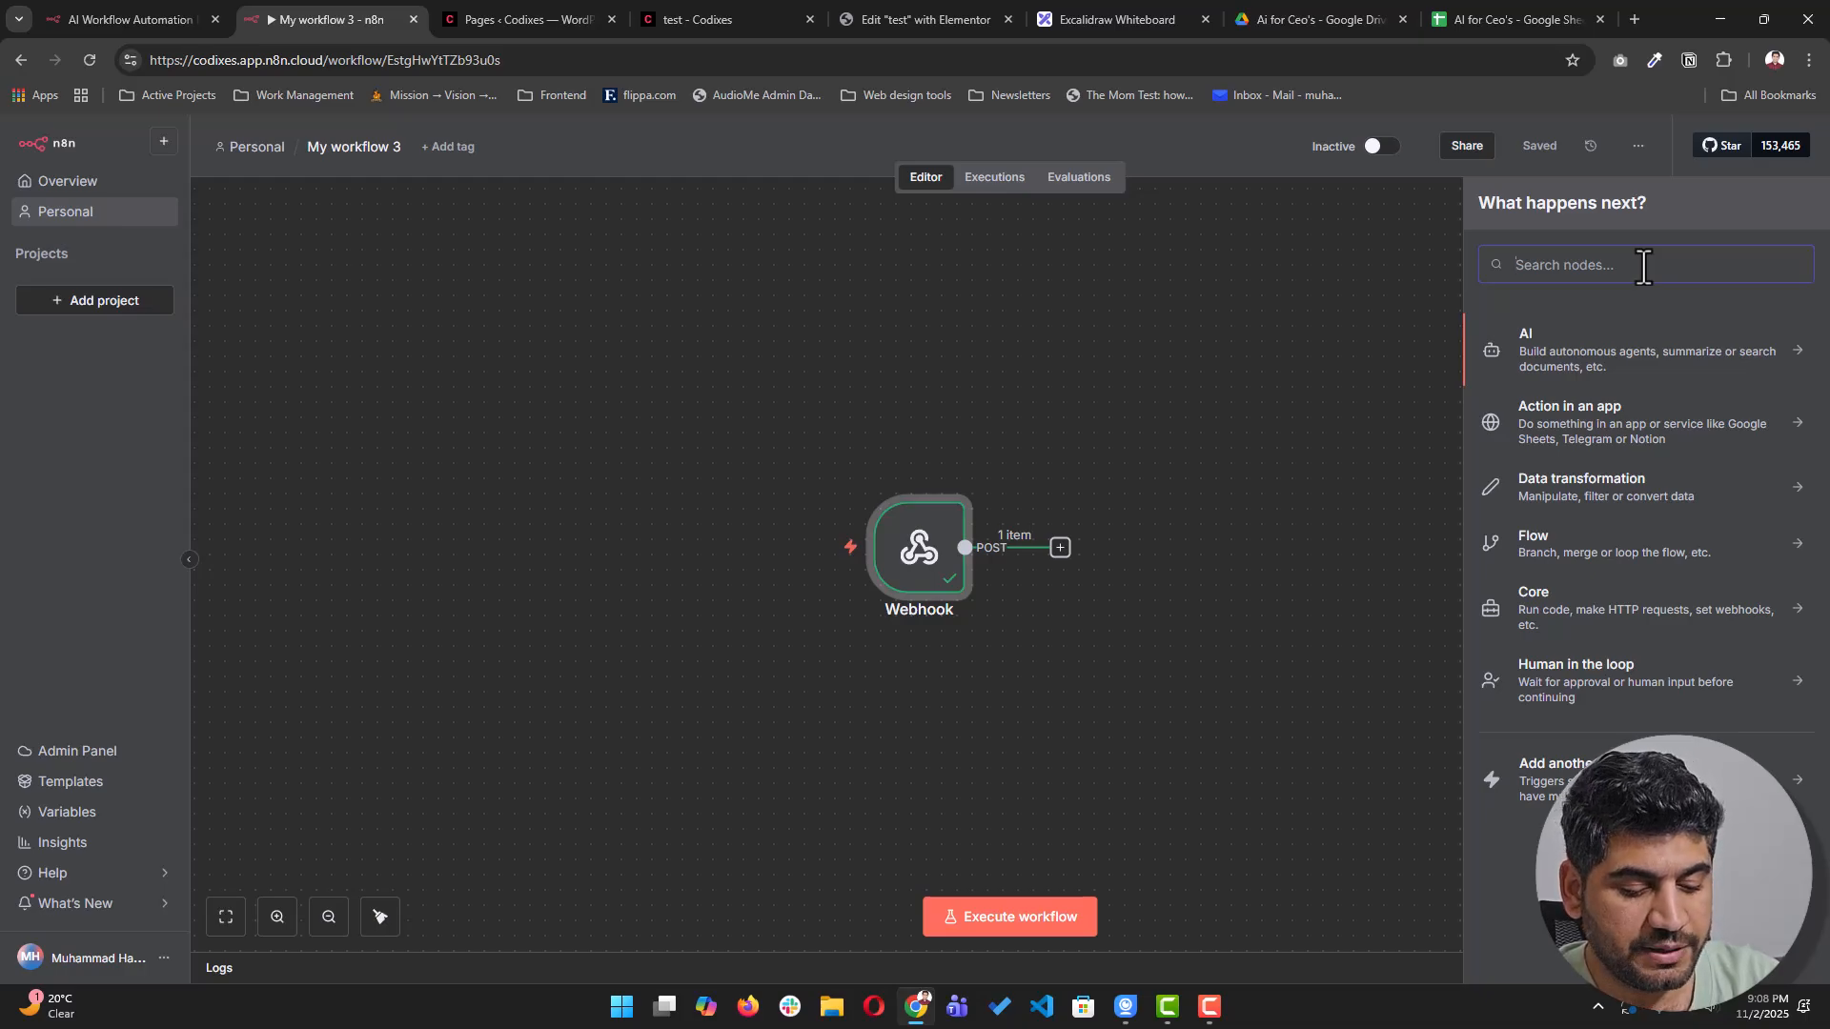
{"action": "type", "text": "google"}
{"action": "left_click", "coordinate": [1621, 343]}
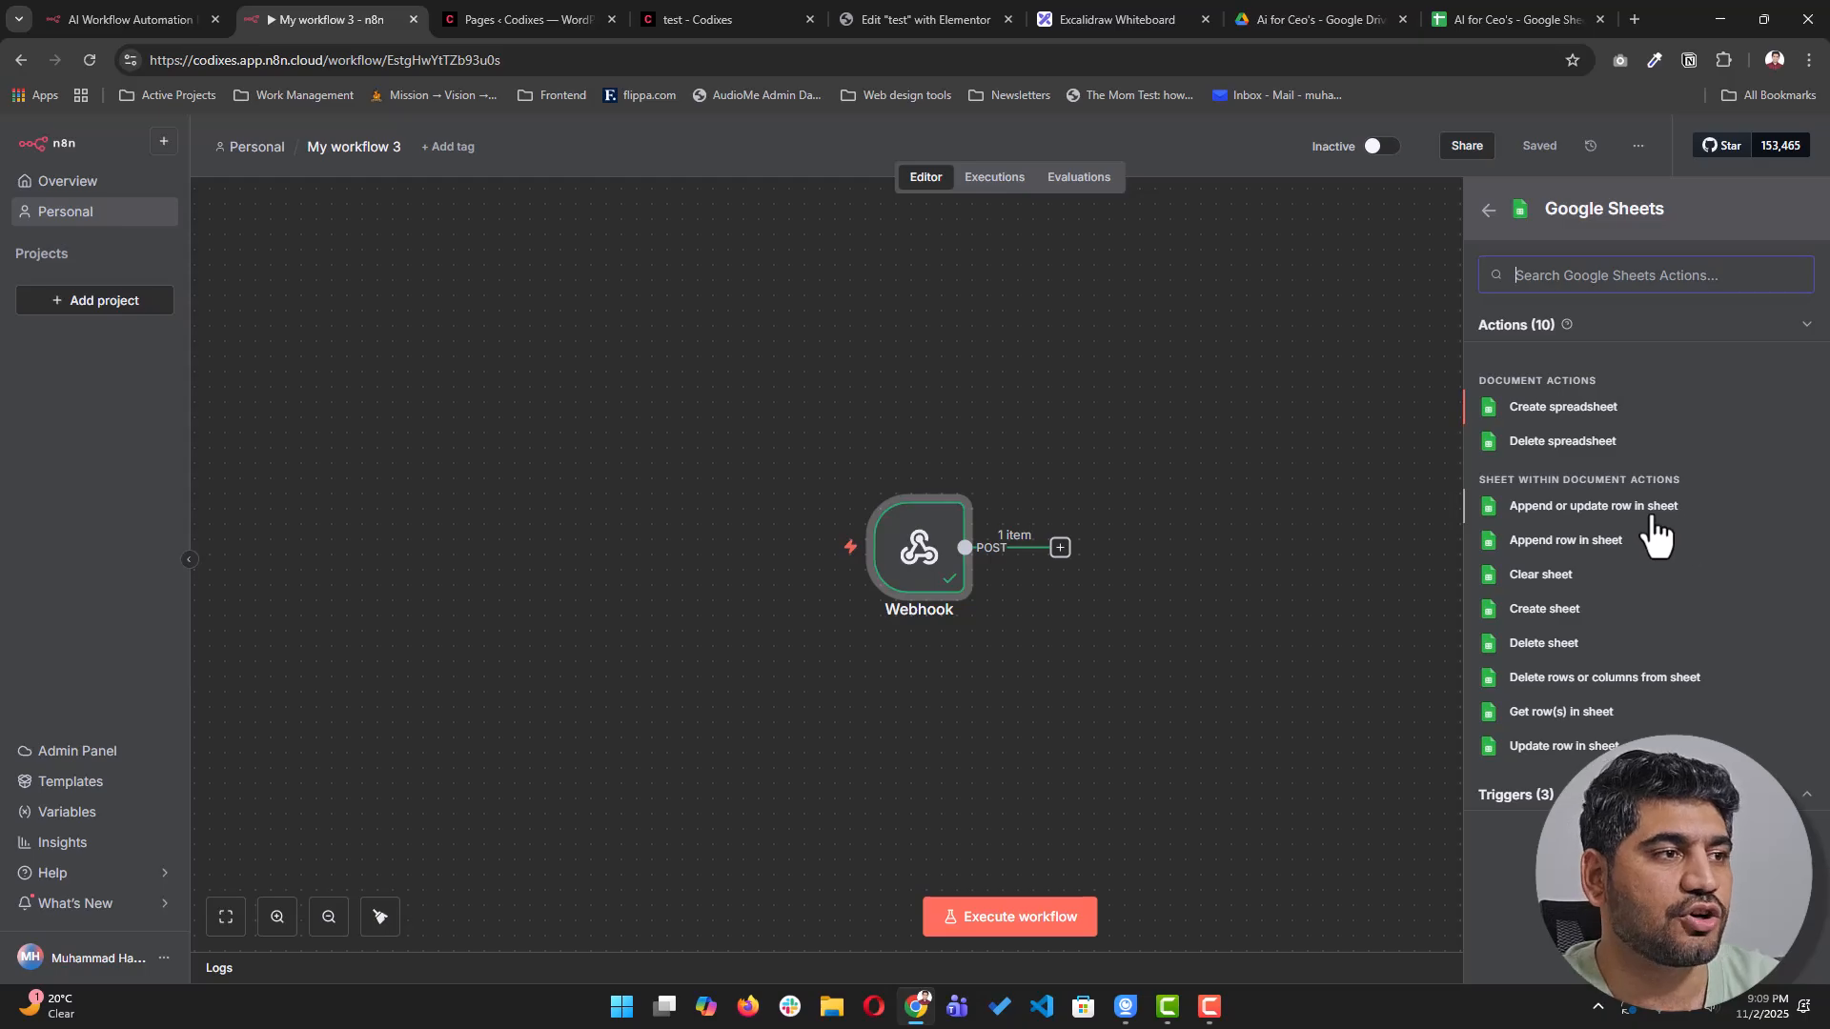
{"action": "left_click", "coordinate": [1560, 515]}
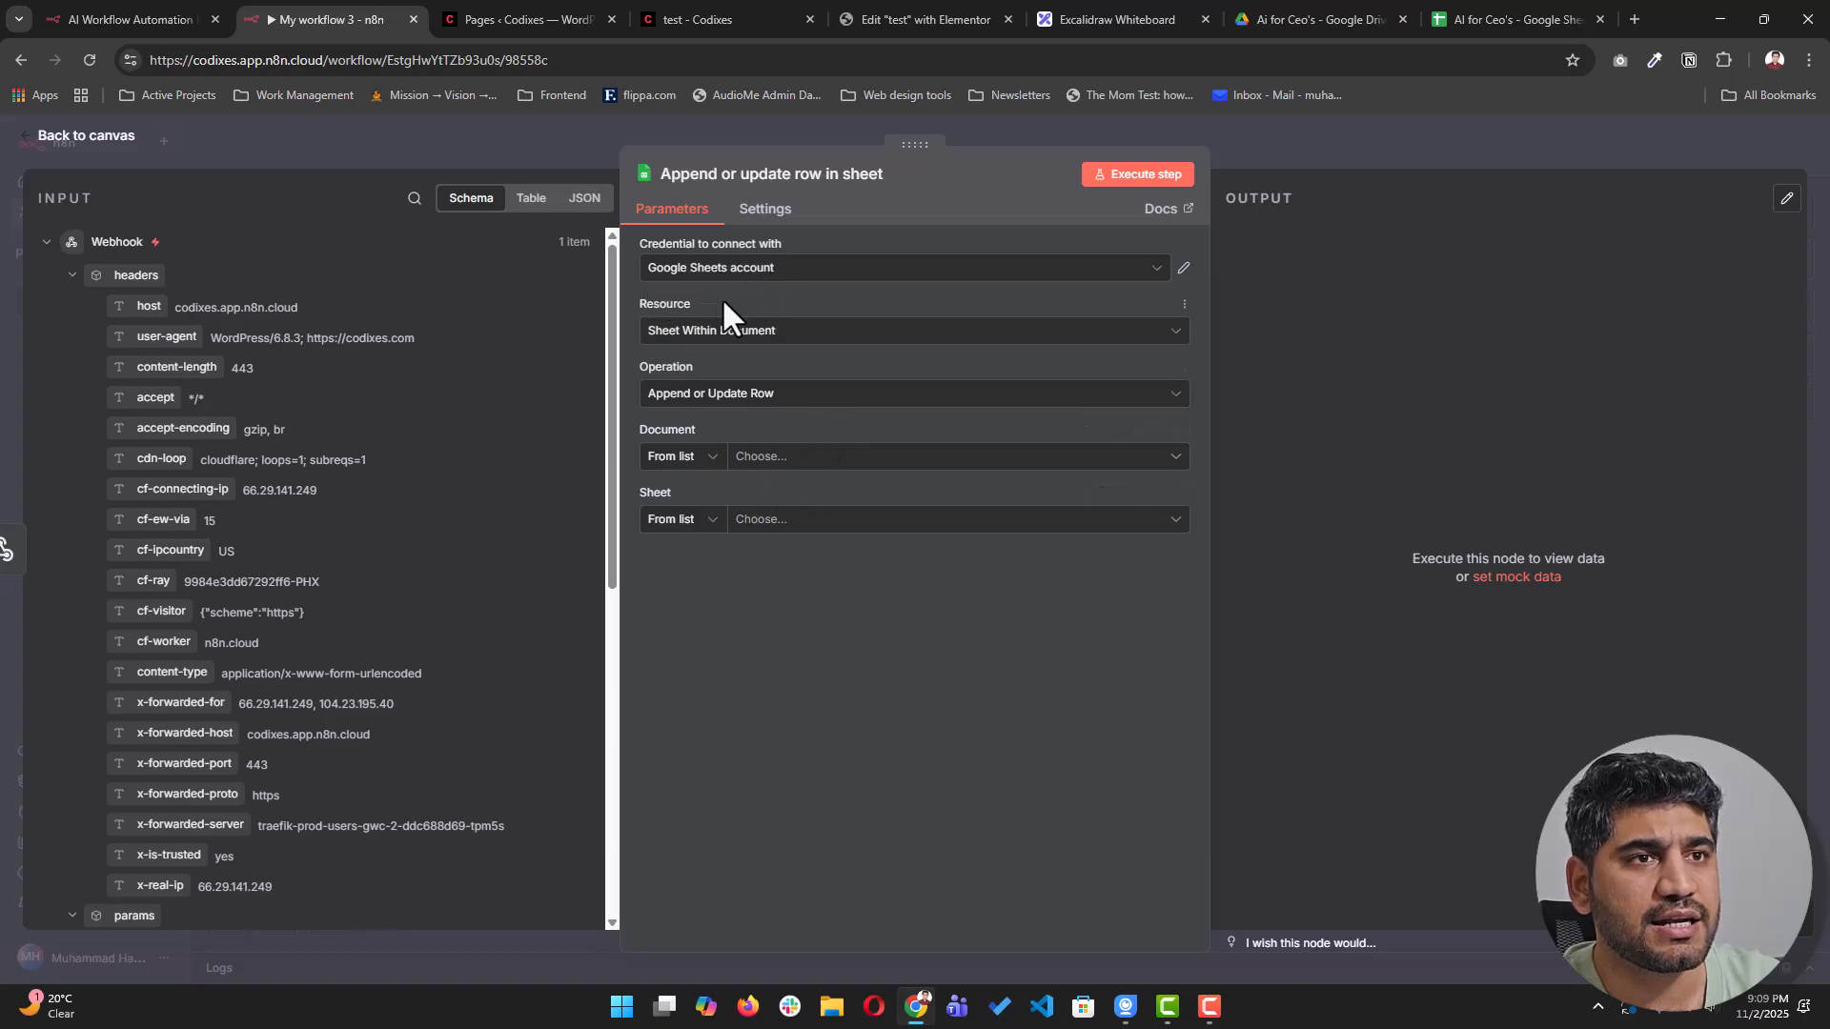
- Start a new Google Sheets credential, then discard it to keep the existing account
{"action": "left_click", "coordinate": [1156, 269]}
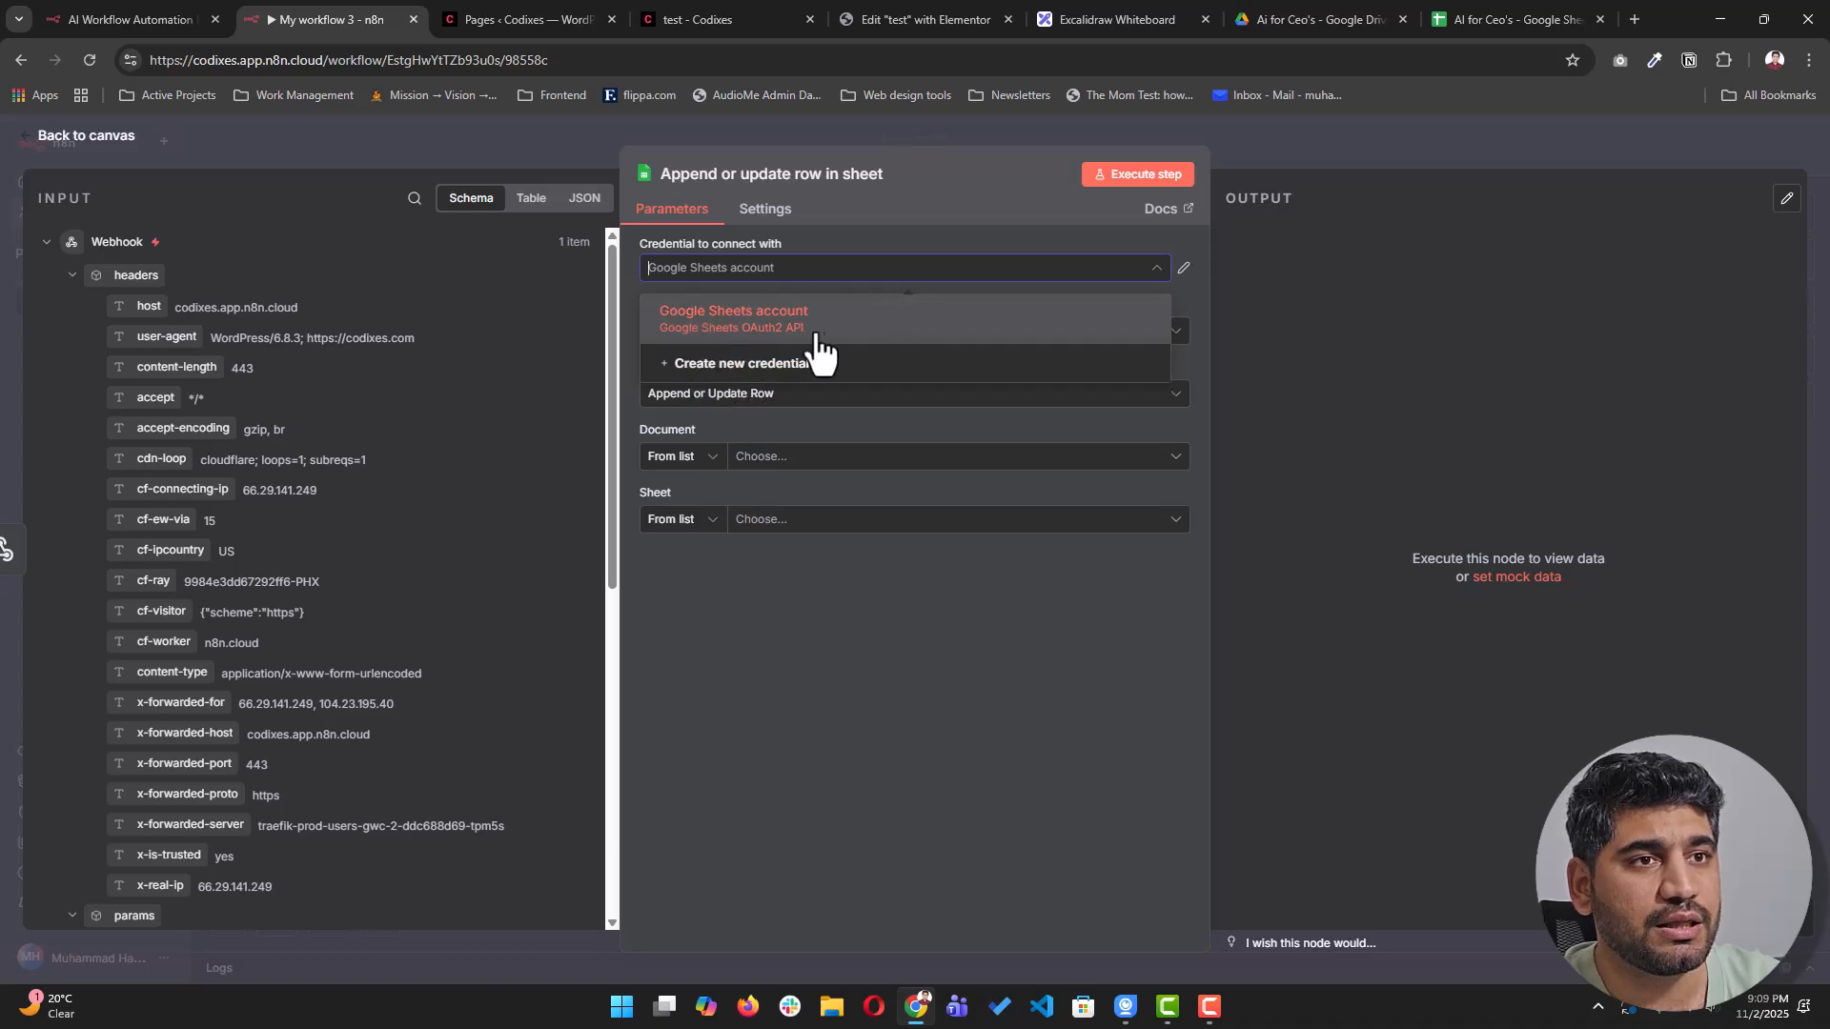
{"action": "left_click", "coordinate": [763, 370]}
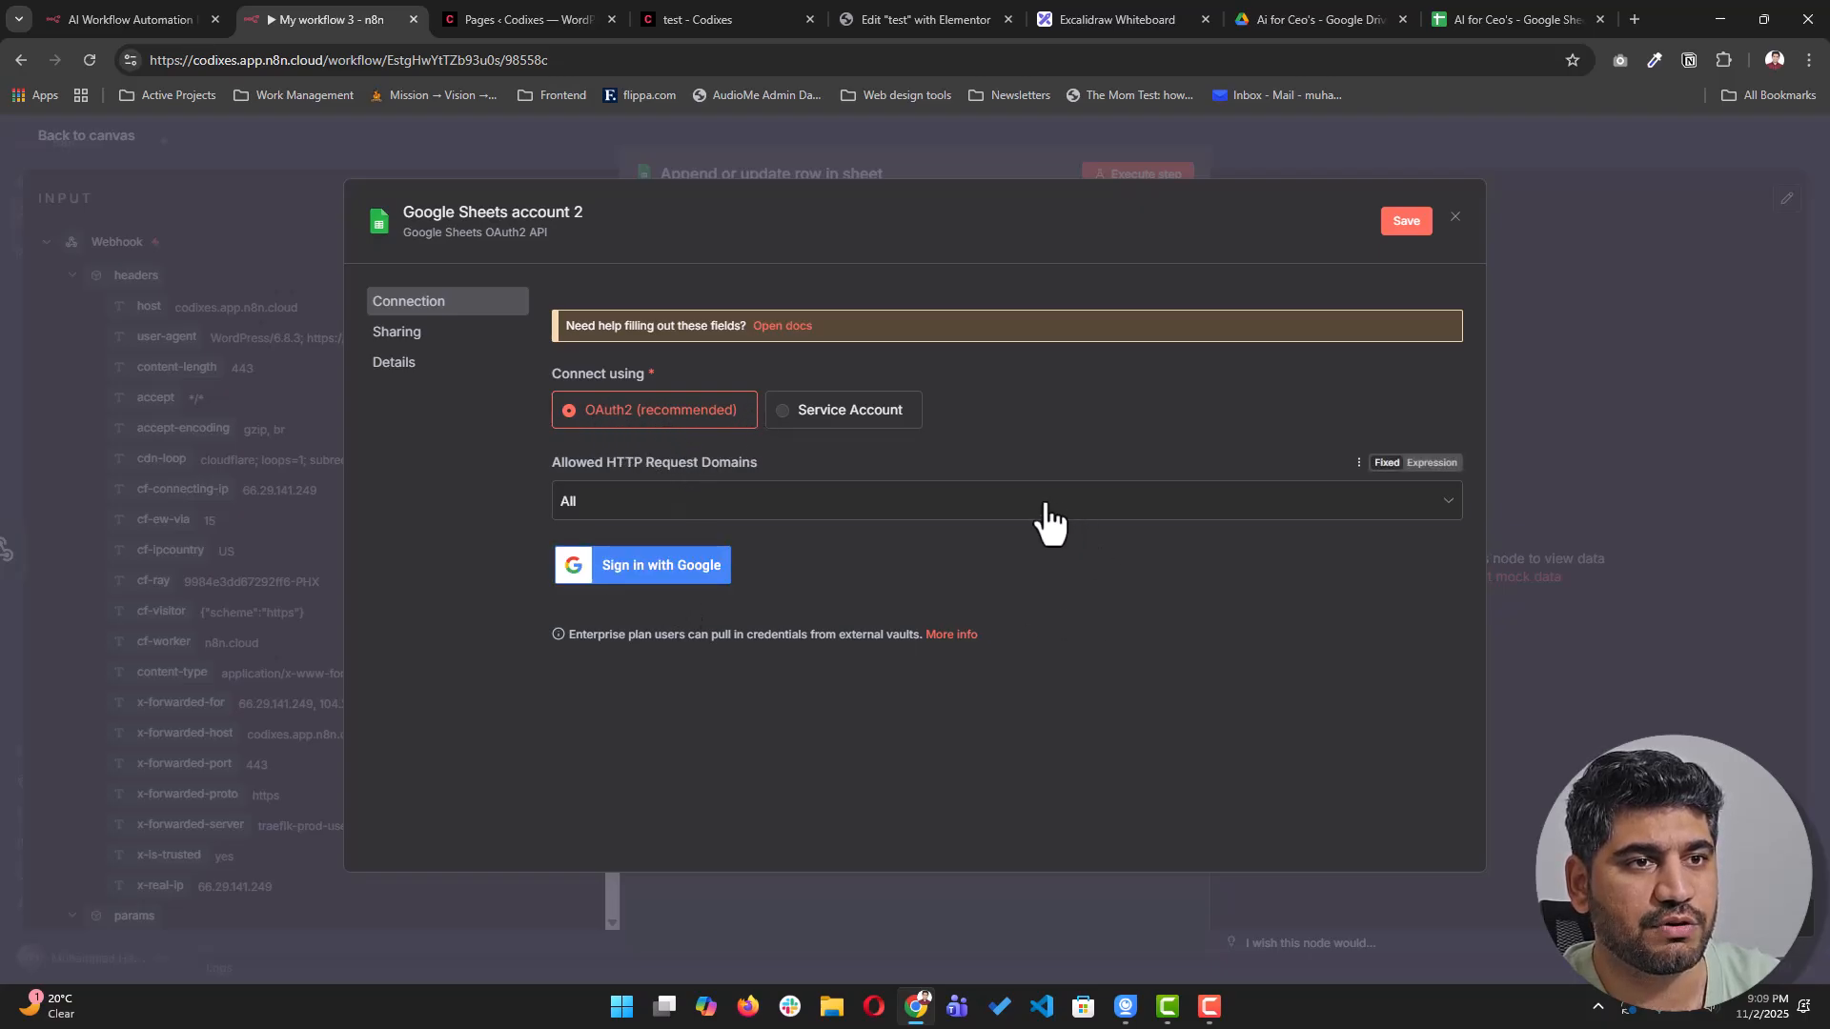
{"action": "left_click", "coordinate": [1455, 219]}
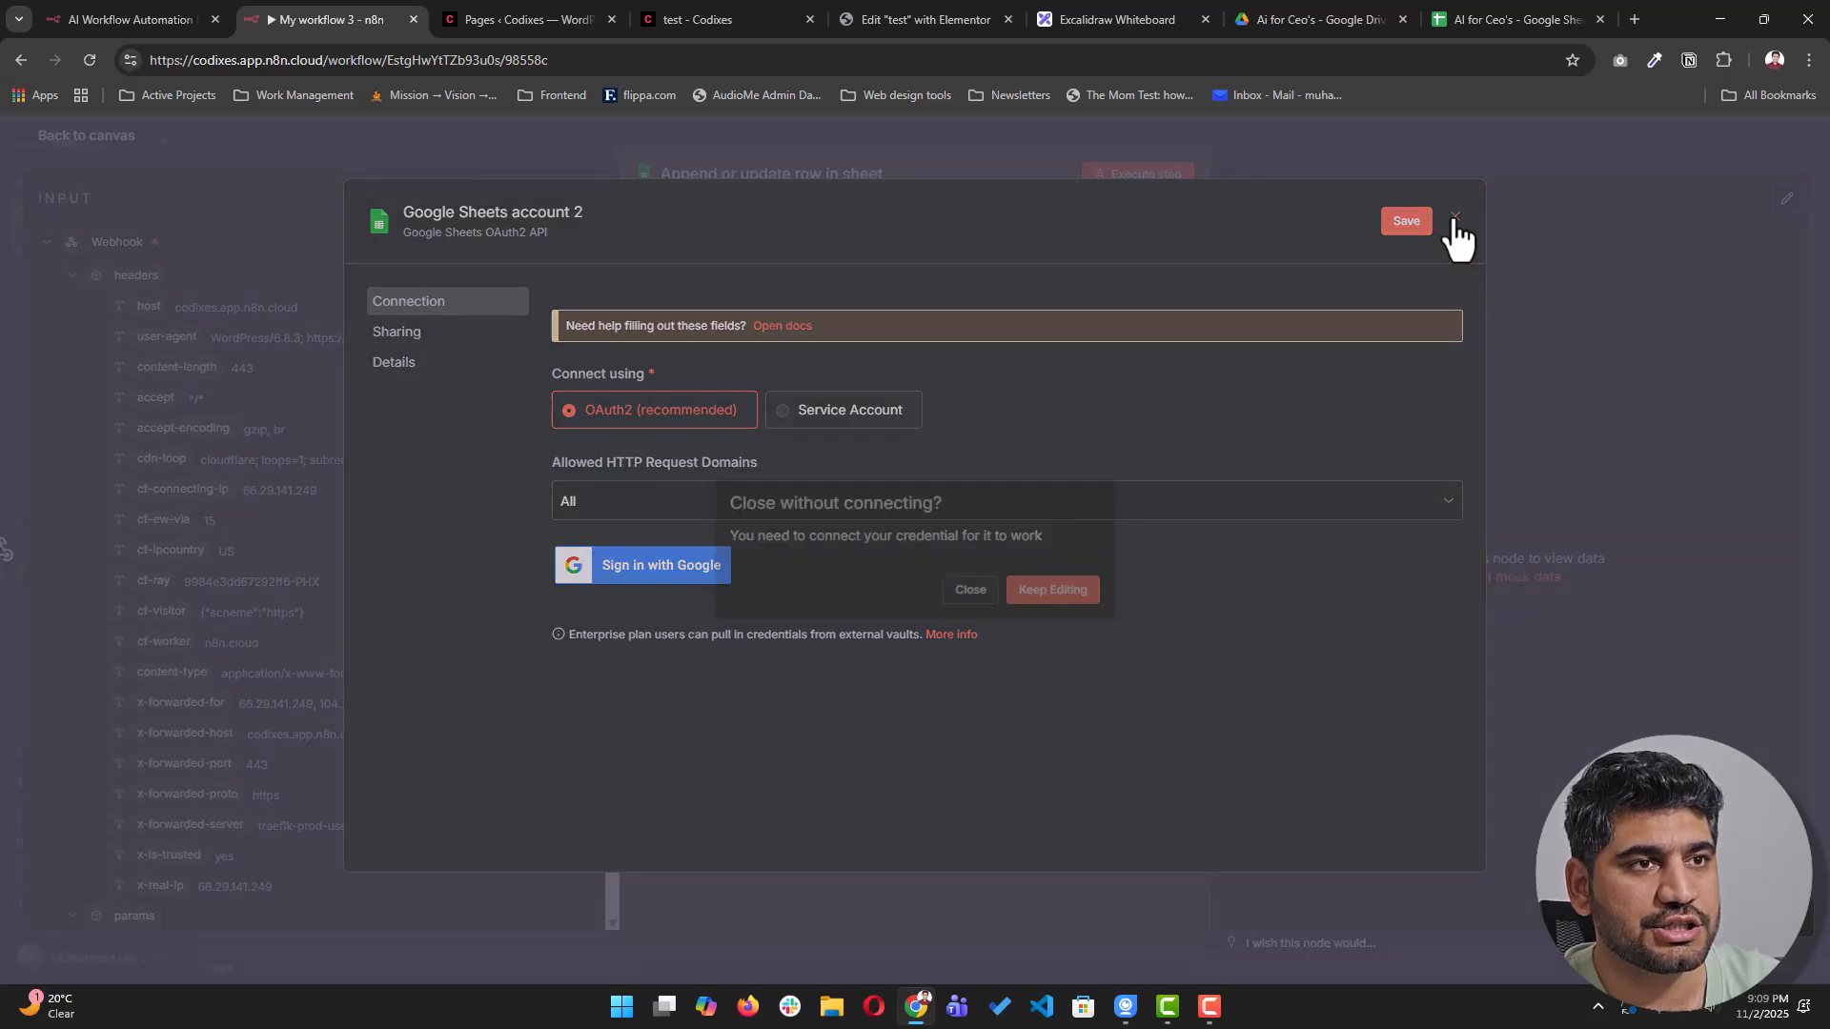
{"action": "left_click", "coordinate": [1011, 593]}
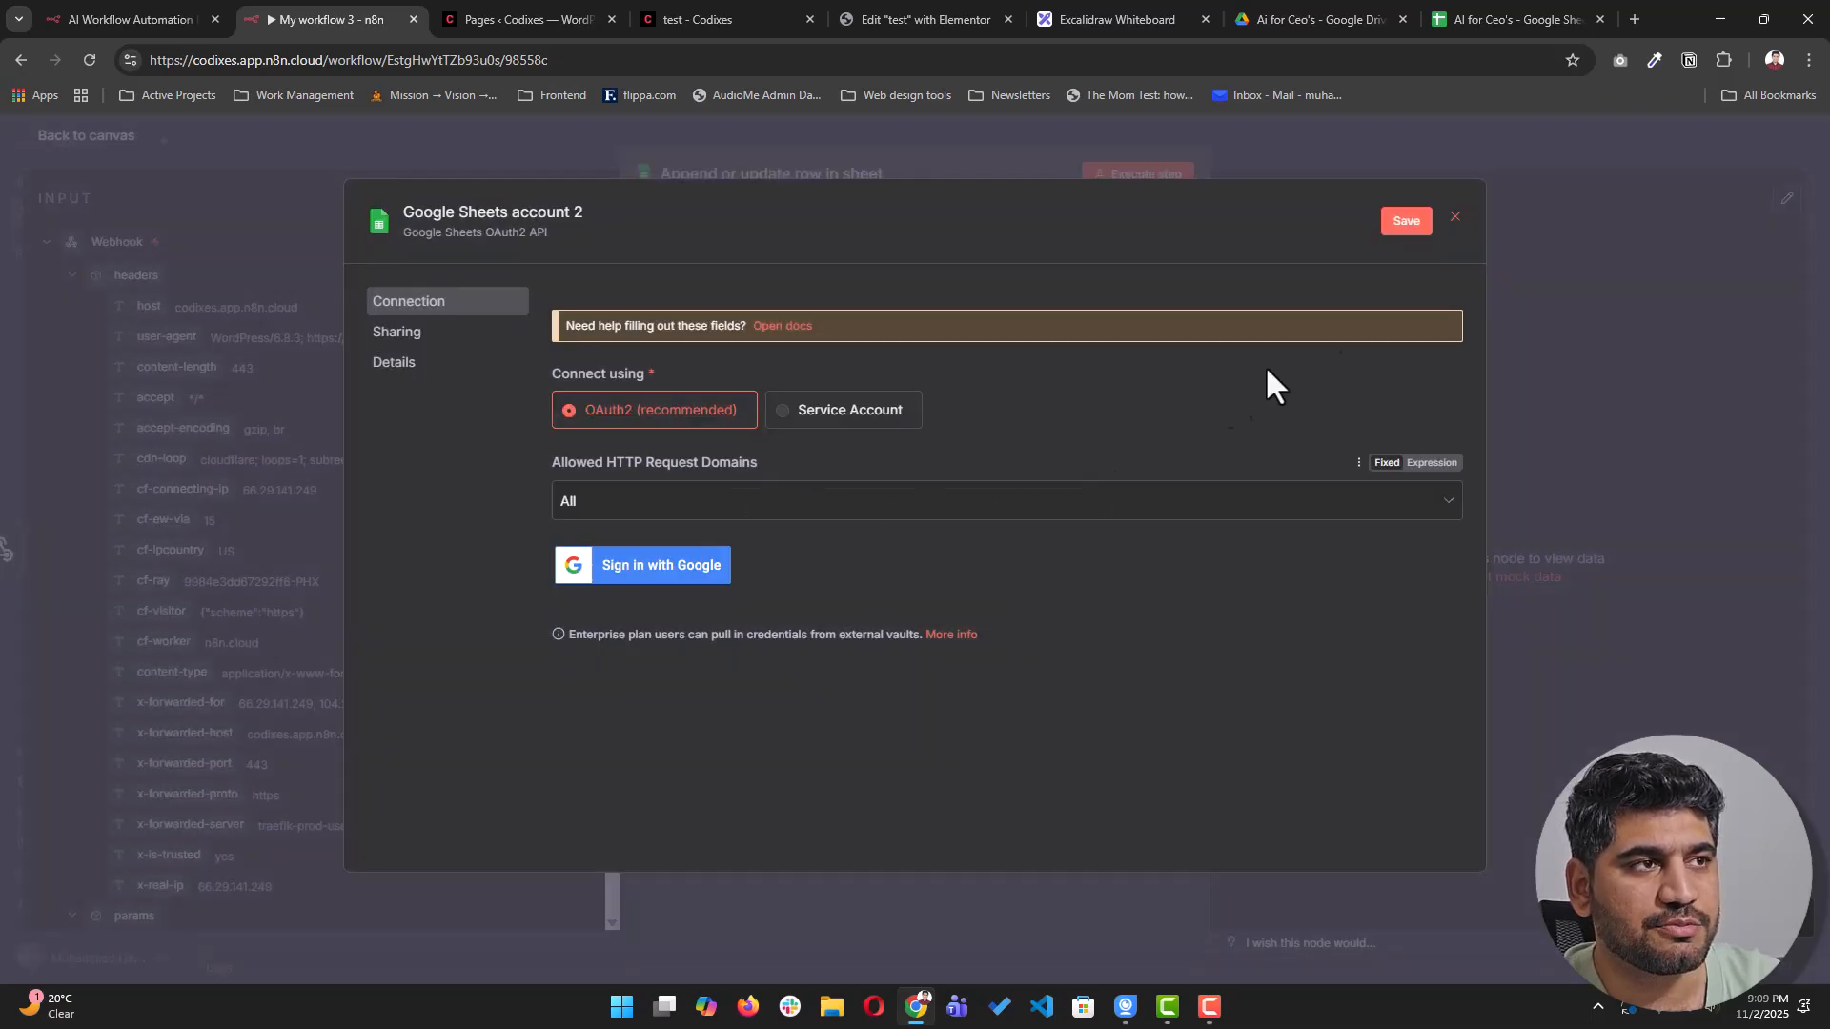
{"action": "left_click", "coordinate": [1455, 218]}
{"action": "left_click", "coordinate": [970, 589]}
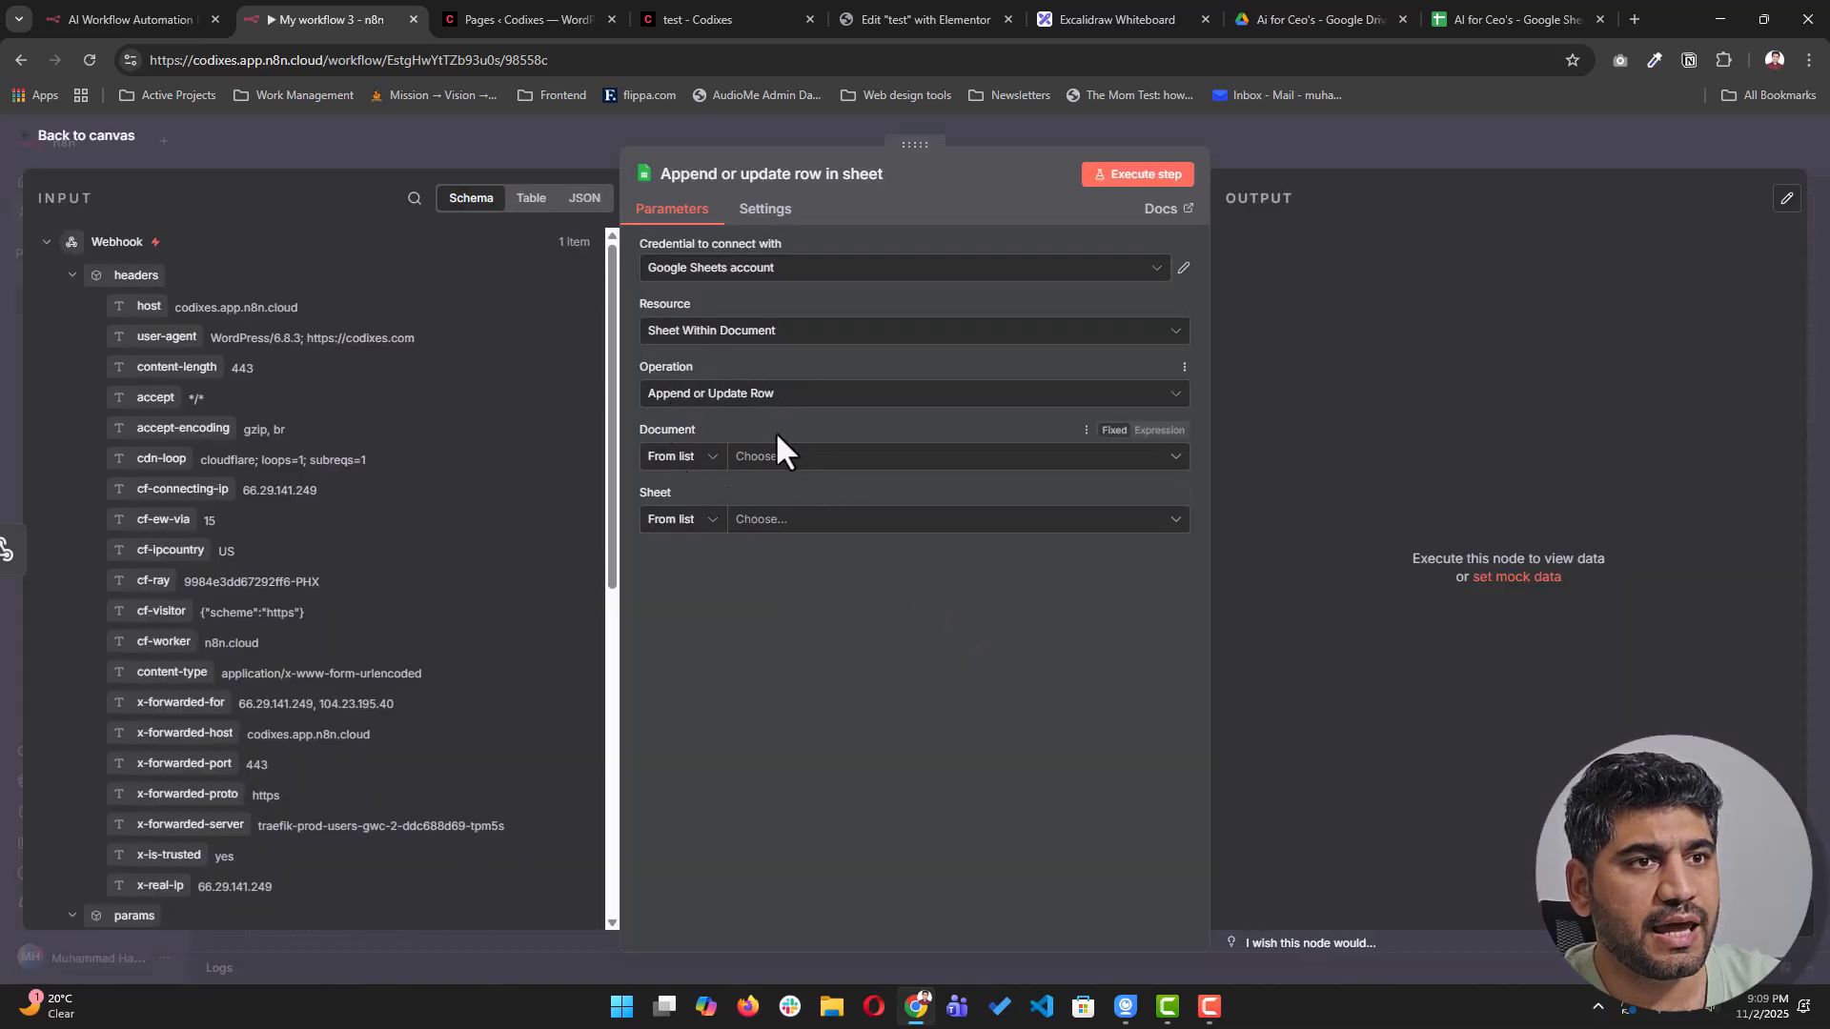
- Select the 'AI for Ceo's' spreadsheet as the document and Sheet1 as the sheet
{"action": "left_click", "coordinate": [769, 462]}
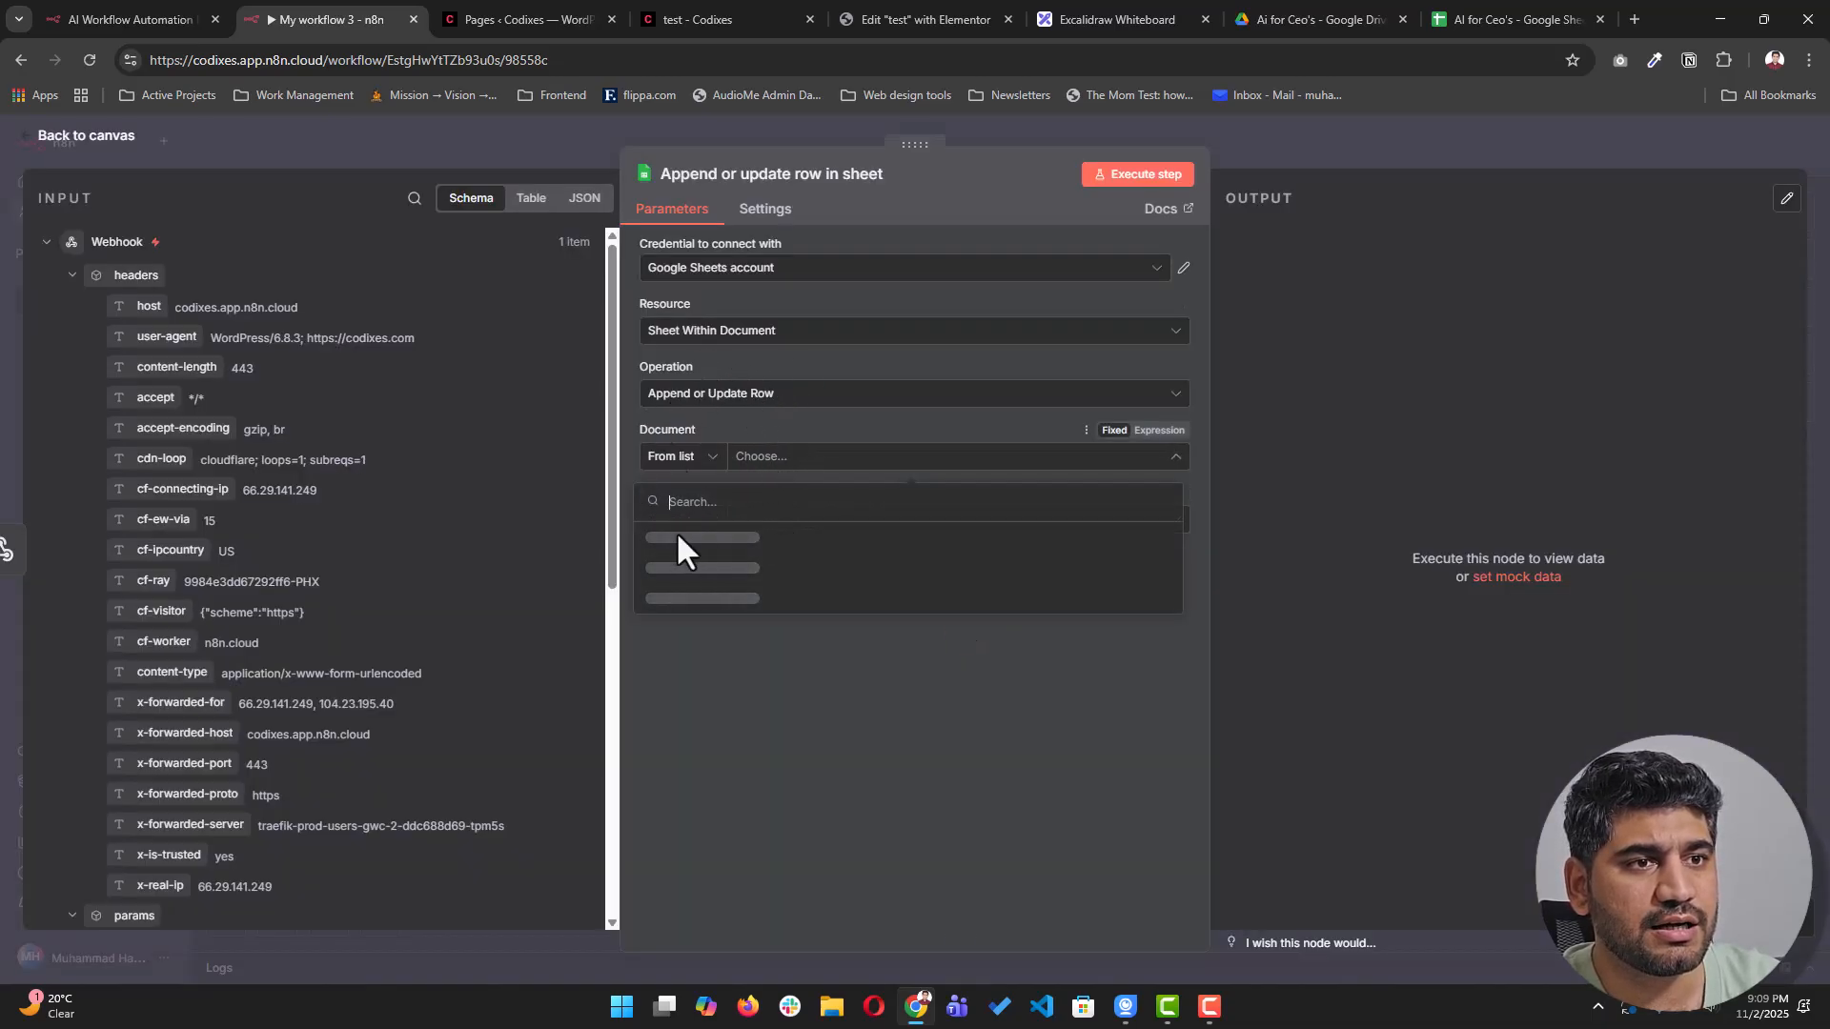
{"action": "left_click", "coordinate": [710, 543]}
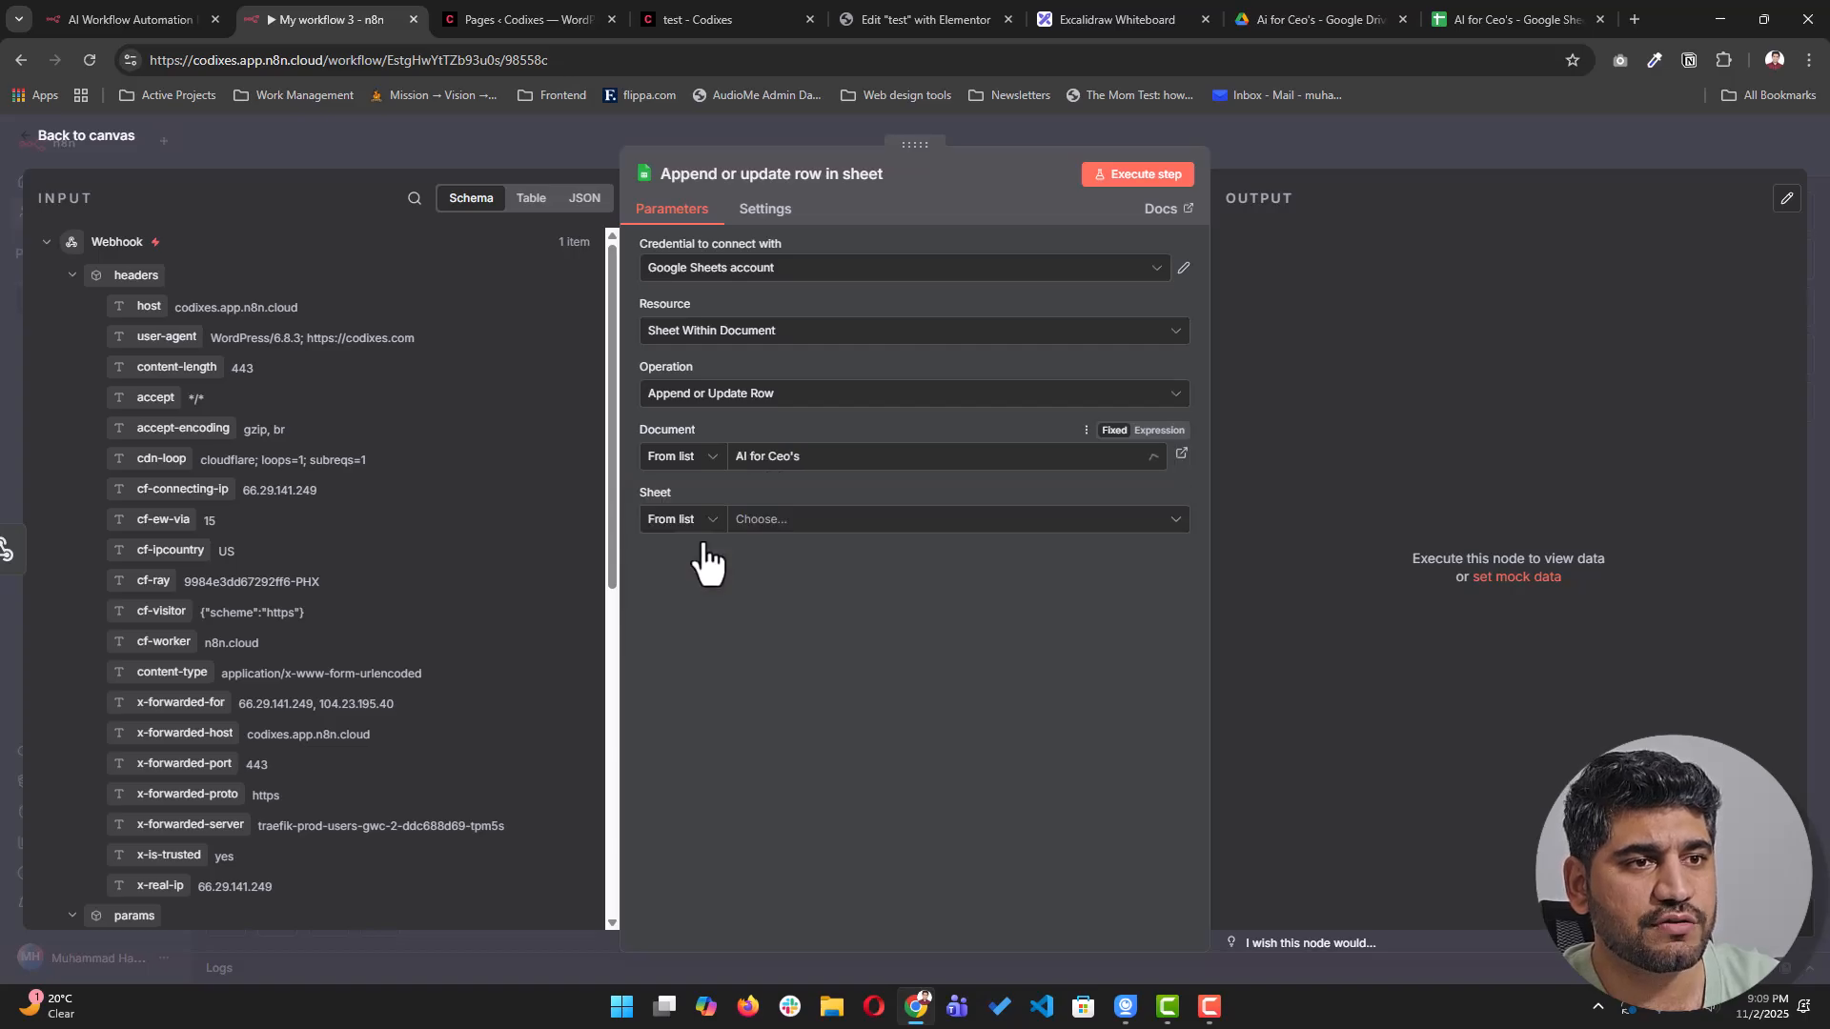
{"action": "left_click", "coordinate": [787, 522]}
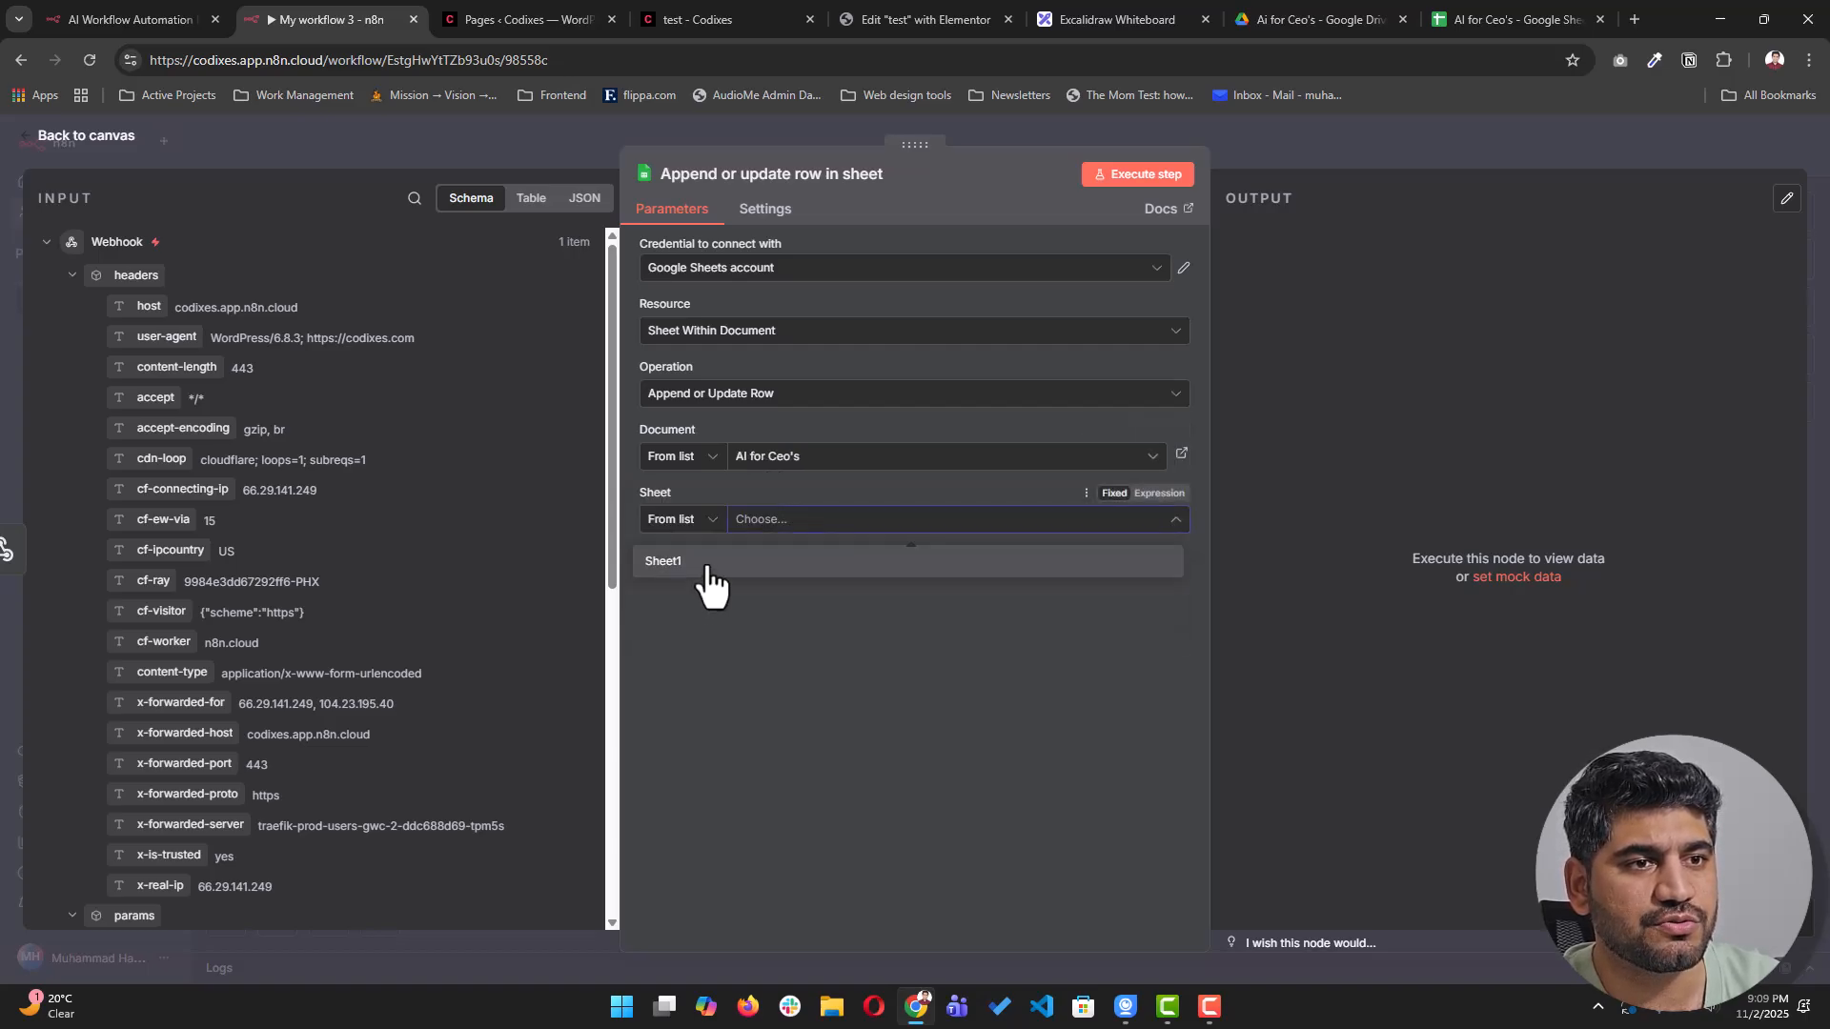
{"action": "left_click", "coordinate": [710, 565]}
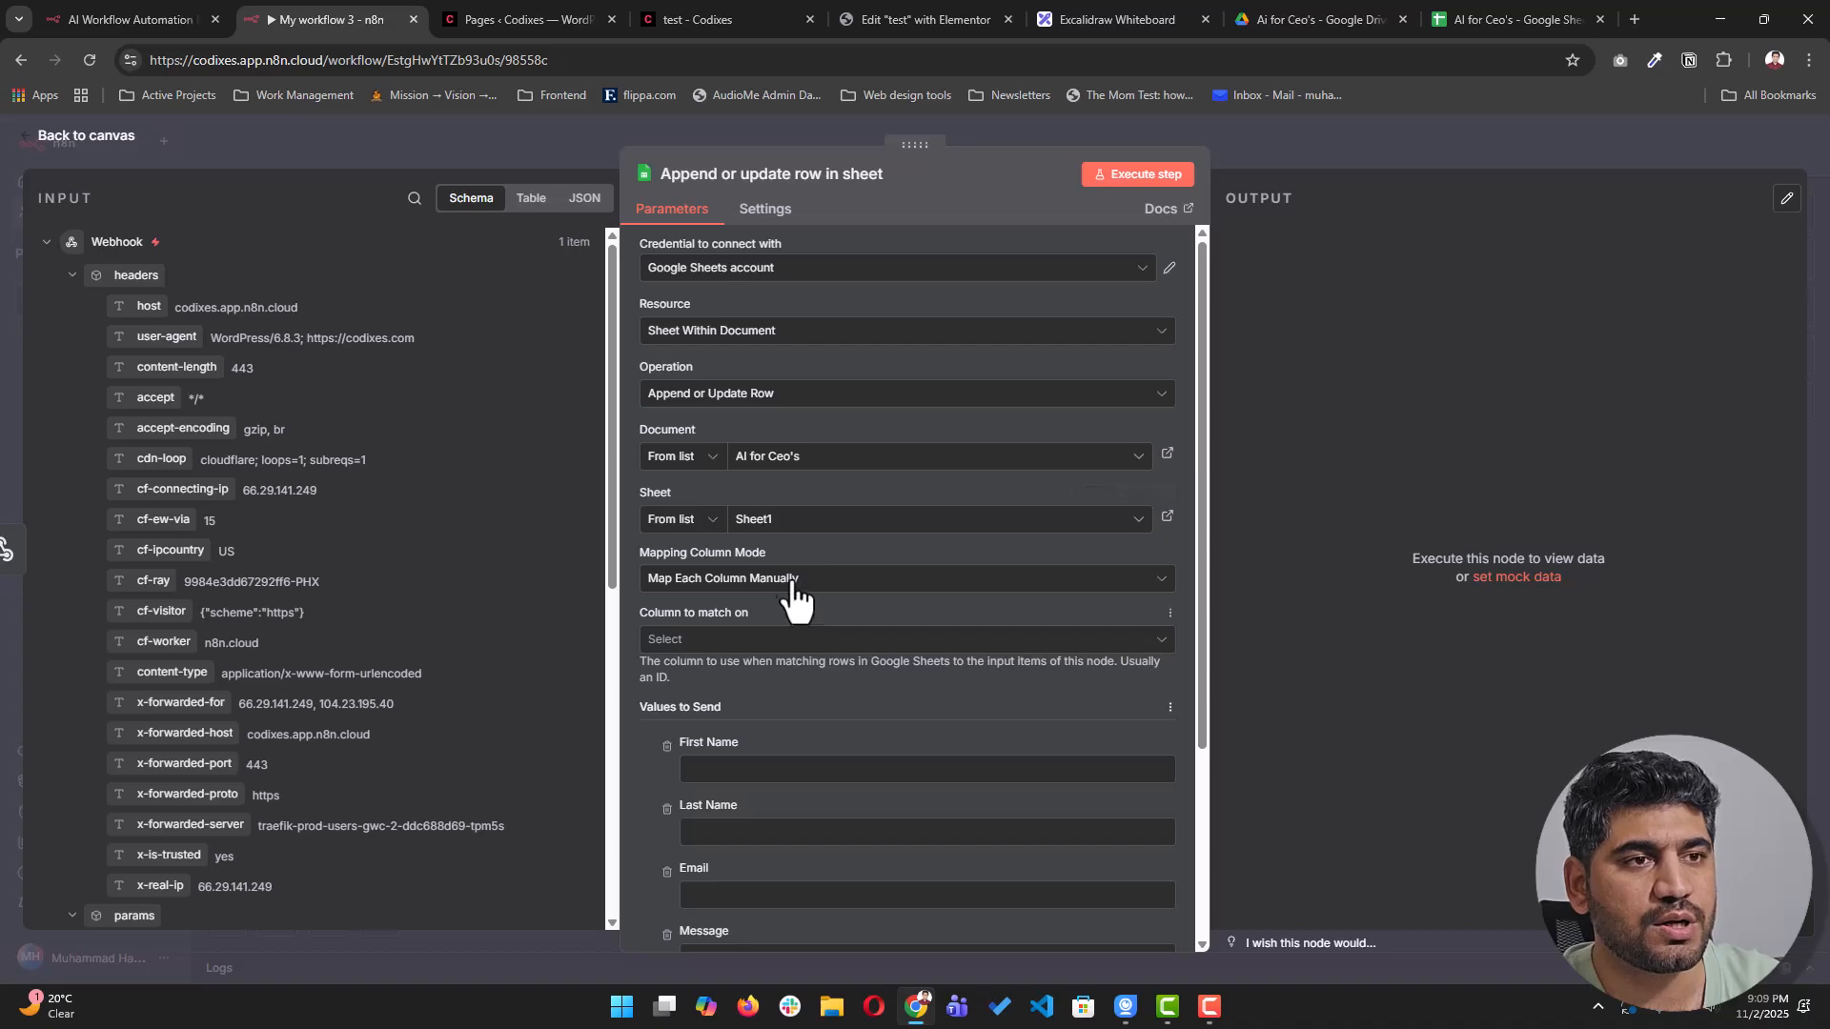
- Check Sheet1's column headers in the spreadsheet, then return to the node's Column to match on
{"action": "scroll", "coordinate": [763, 457], "scroll_direction": "down", "scroll_amount": 1}
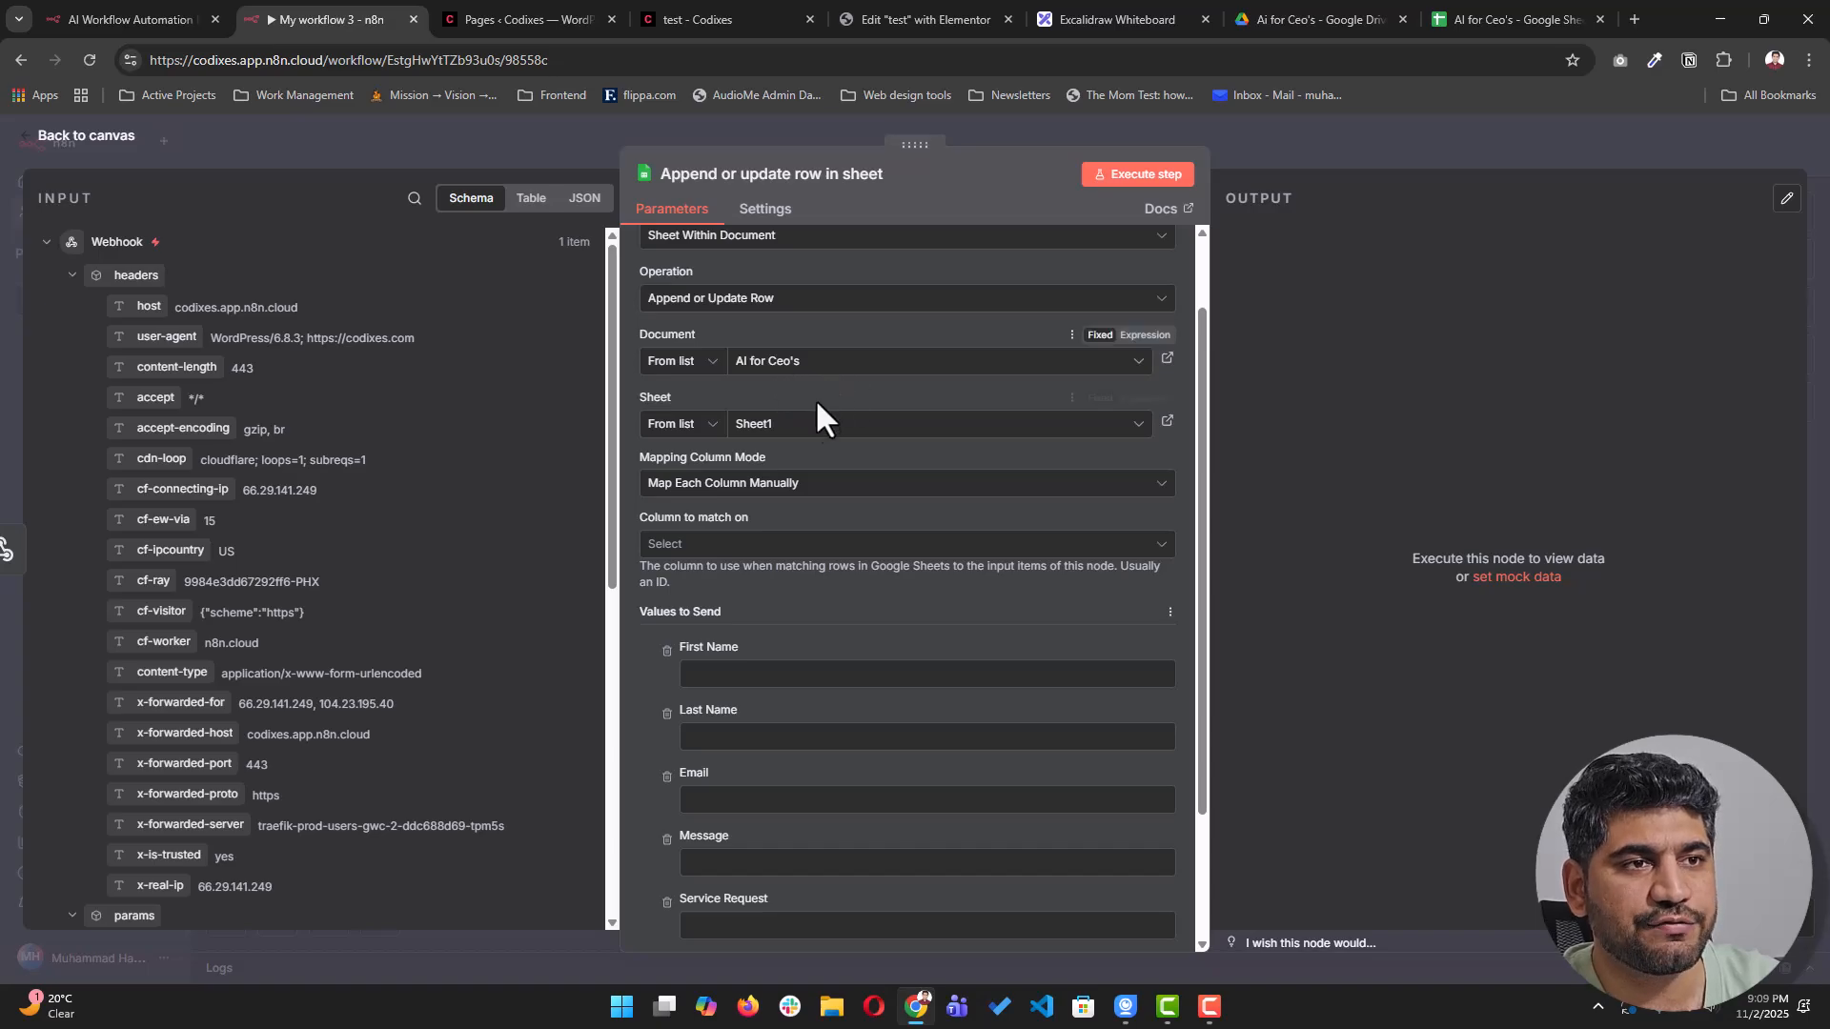
{"action": "left_click", "coordinate": [1515, 19]}
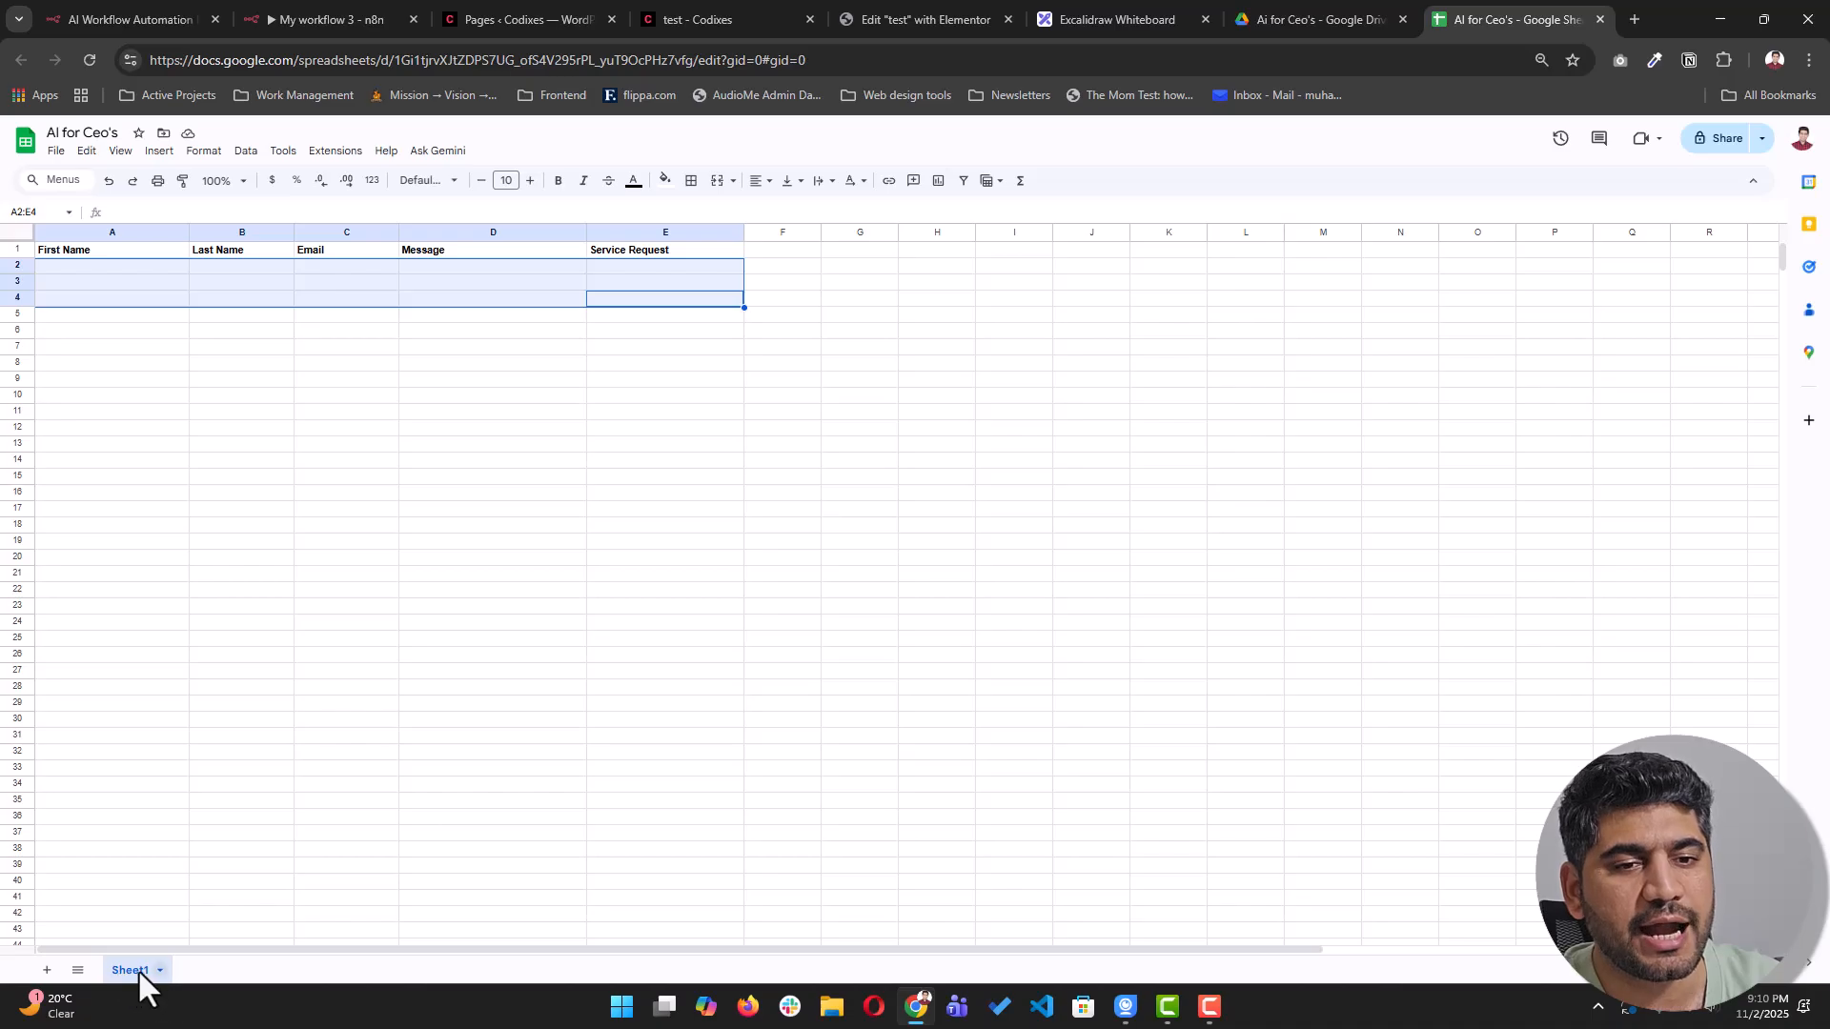
{"action": "left_click", "coordinate": [472, 20]}
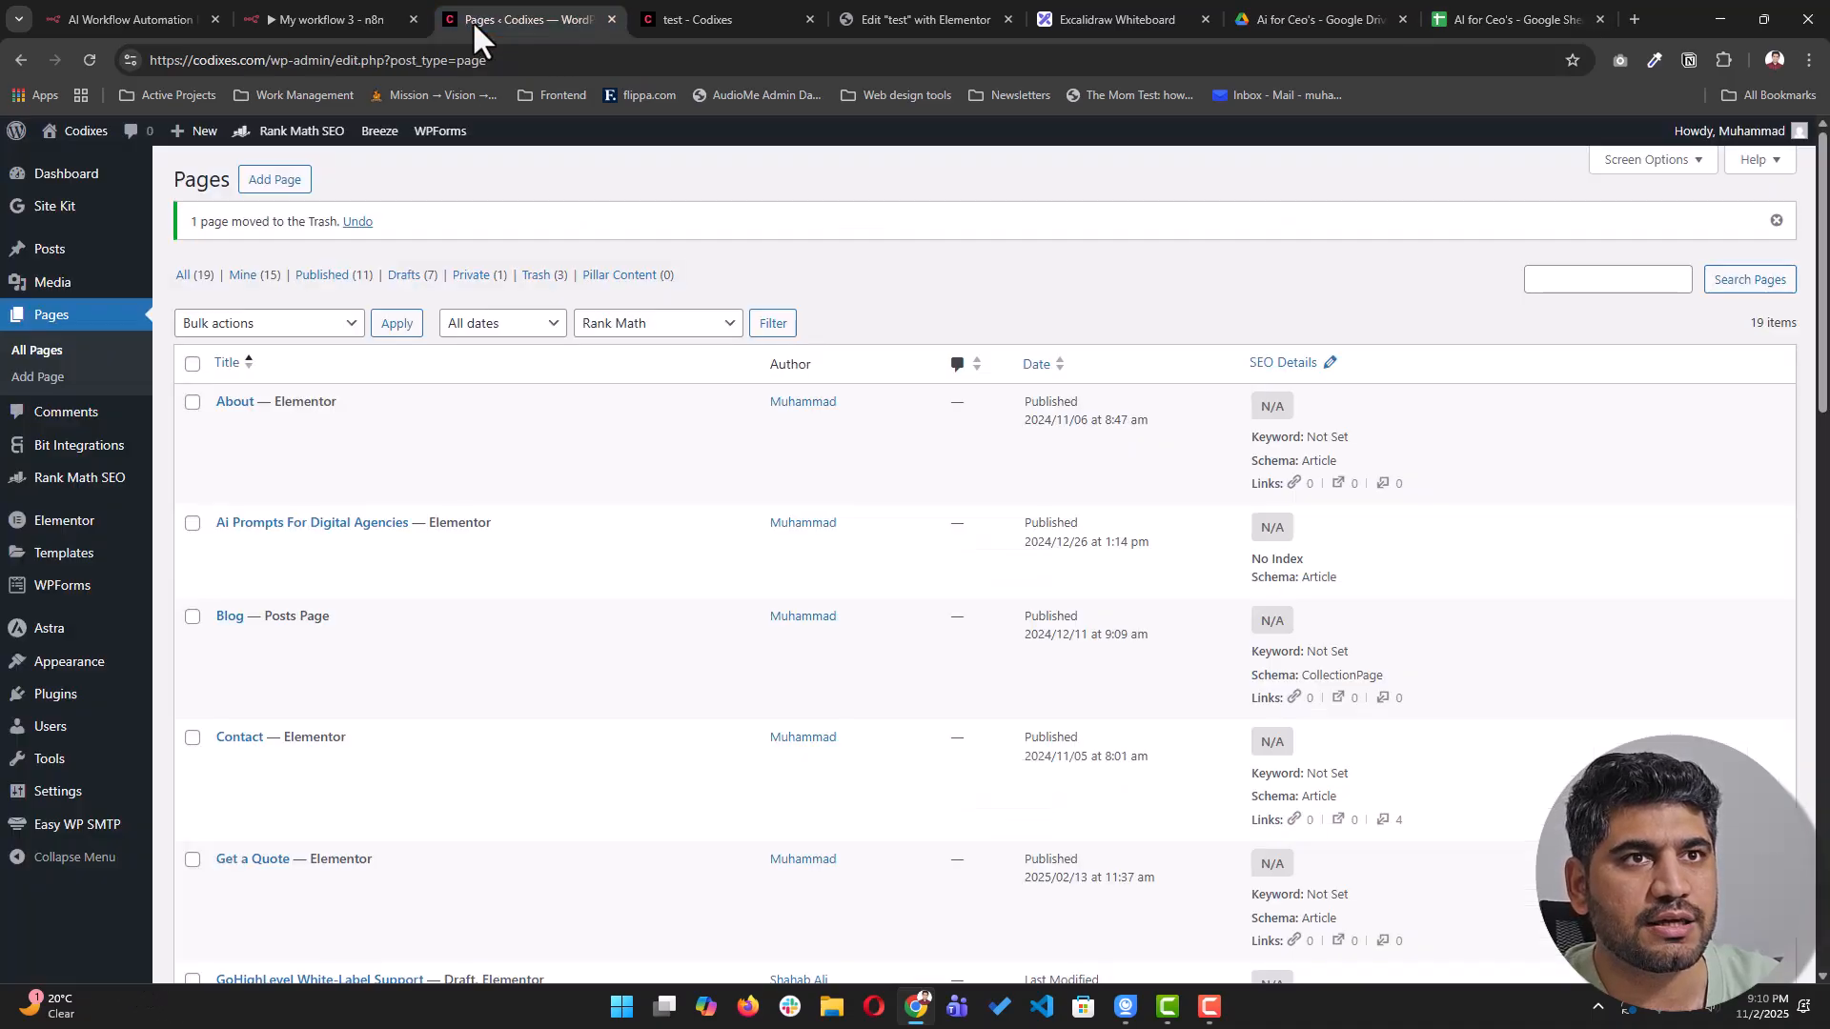
{"action": "left_click", "coordinate": [289, 21]}
{"action": "scroll", "coordinate": [861, 710], "scroll_direction": "down", "scroll_amount": 2}
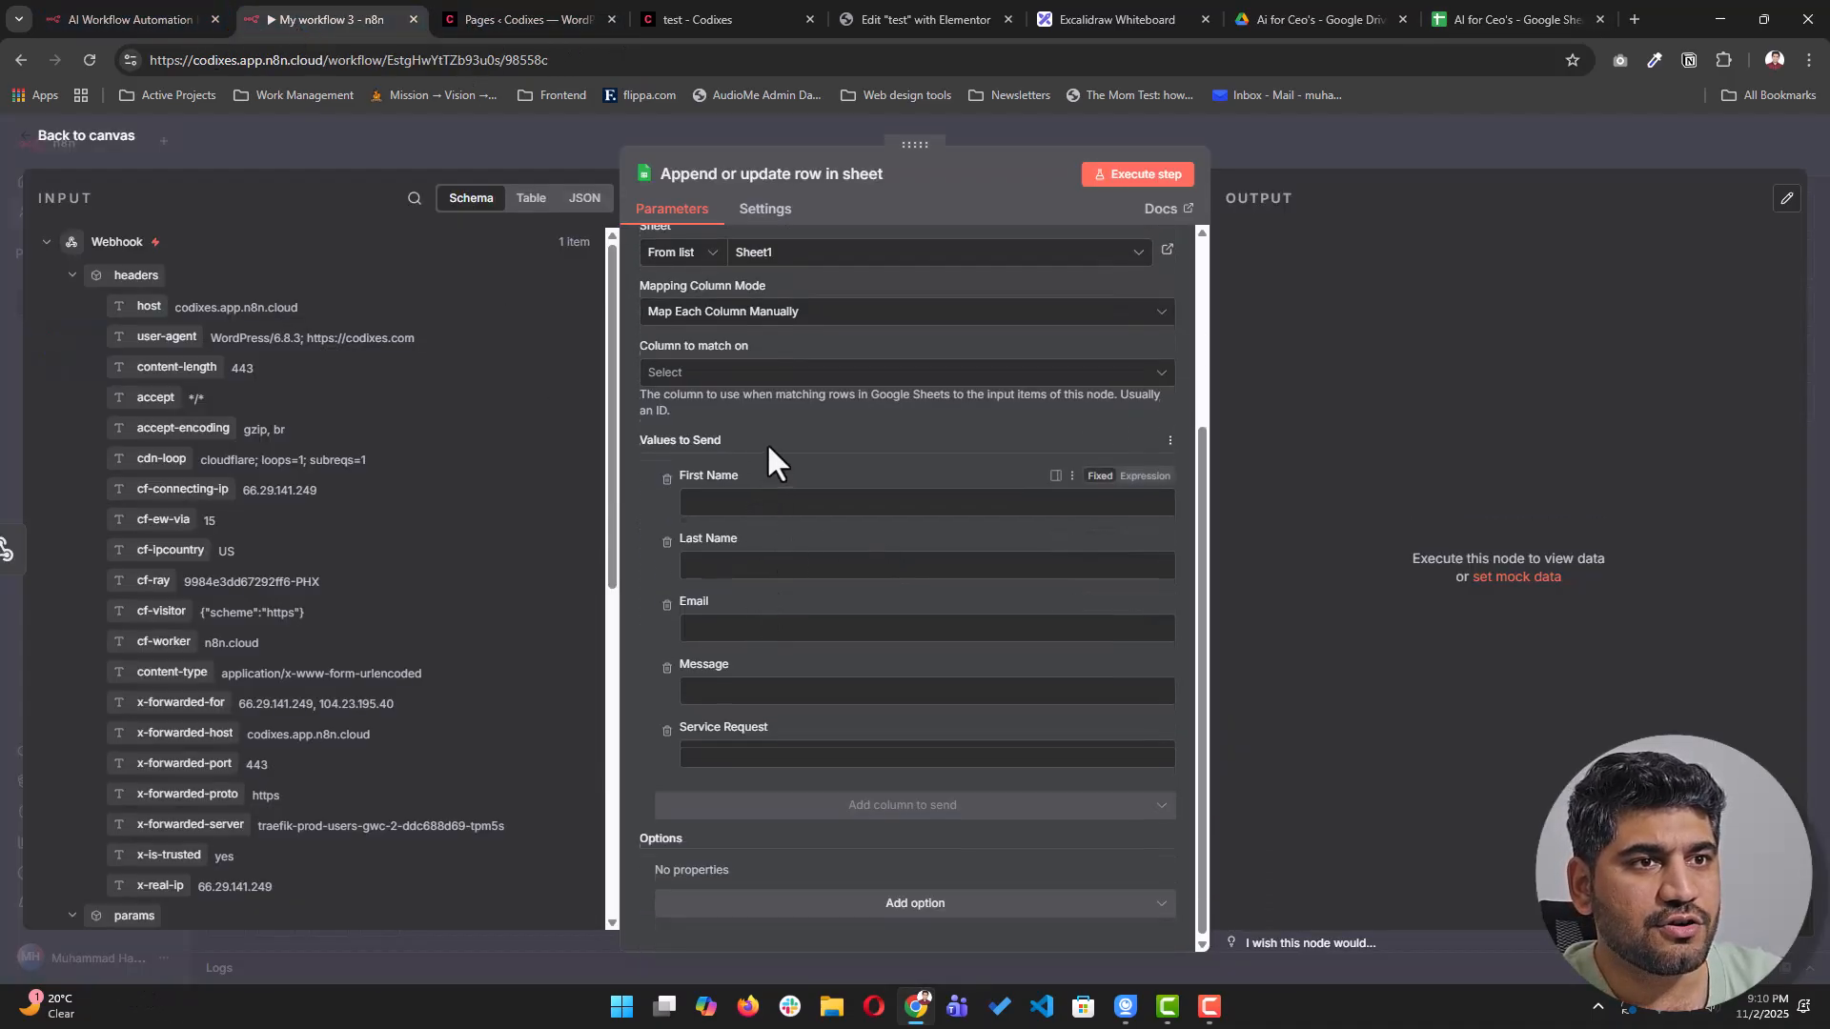
{"action": "scroll", "coordinate": [767, 448], "scroll_direction": "up", "scroll_amount": 1}
{"action": "left_click", "coordinate": [747, 471]}
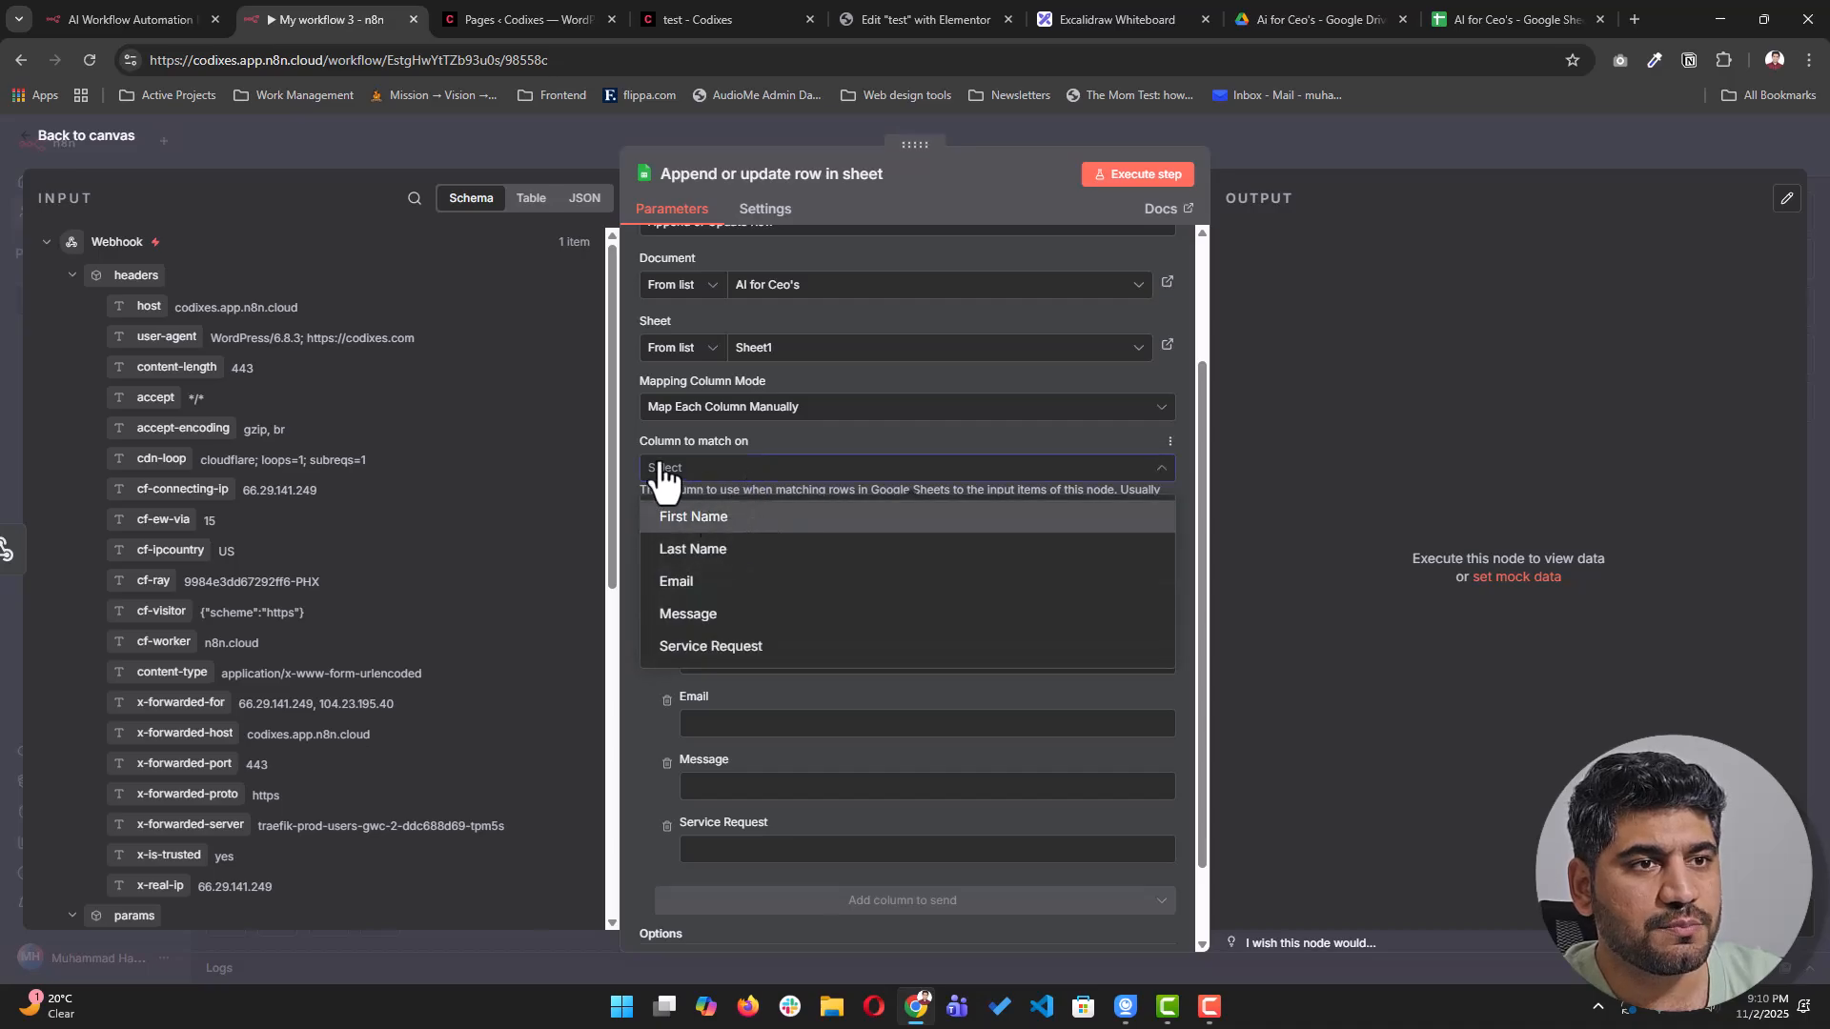
- Set Email as the column to match on and scroll the input panel to the body fields
{"action": "left_click", "coordinate": [701, 582]}
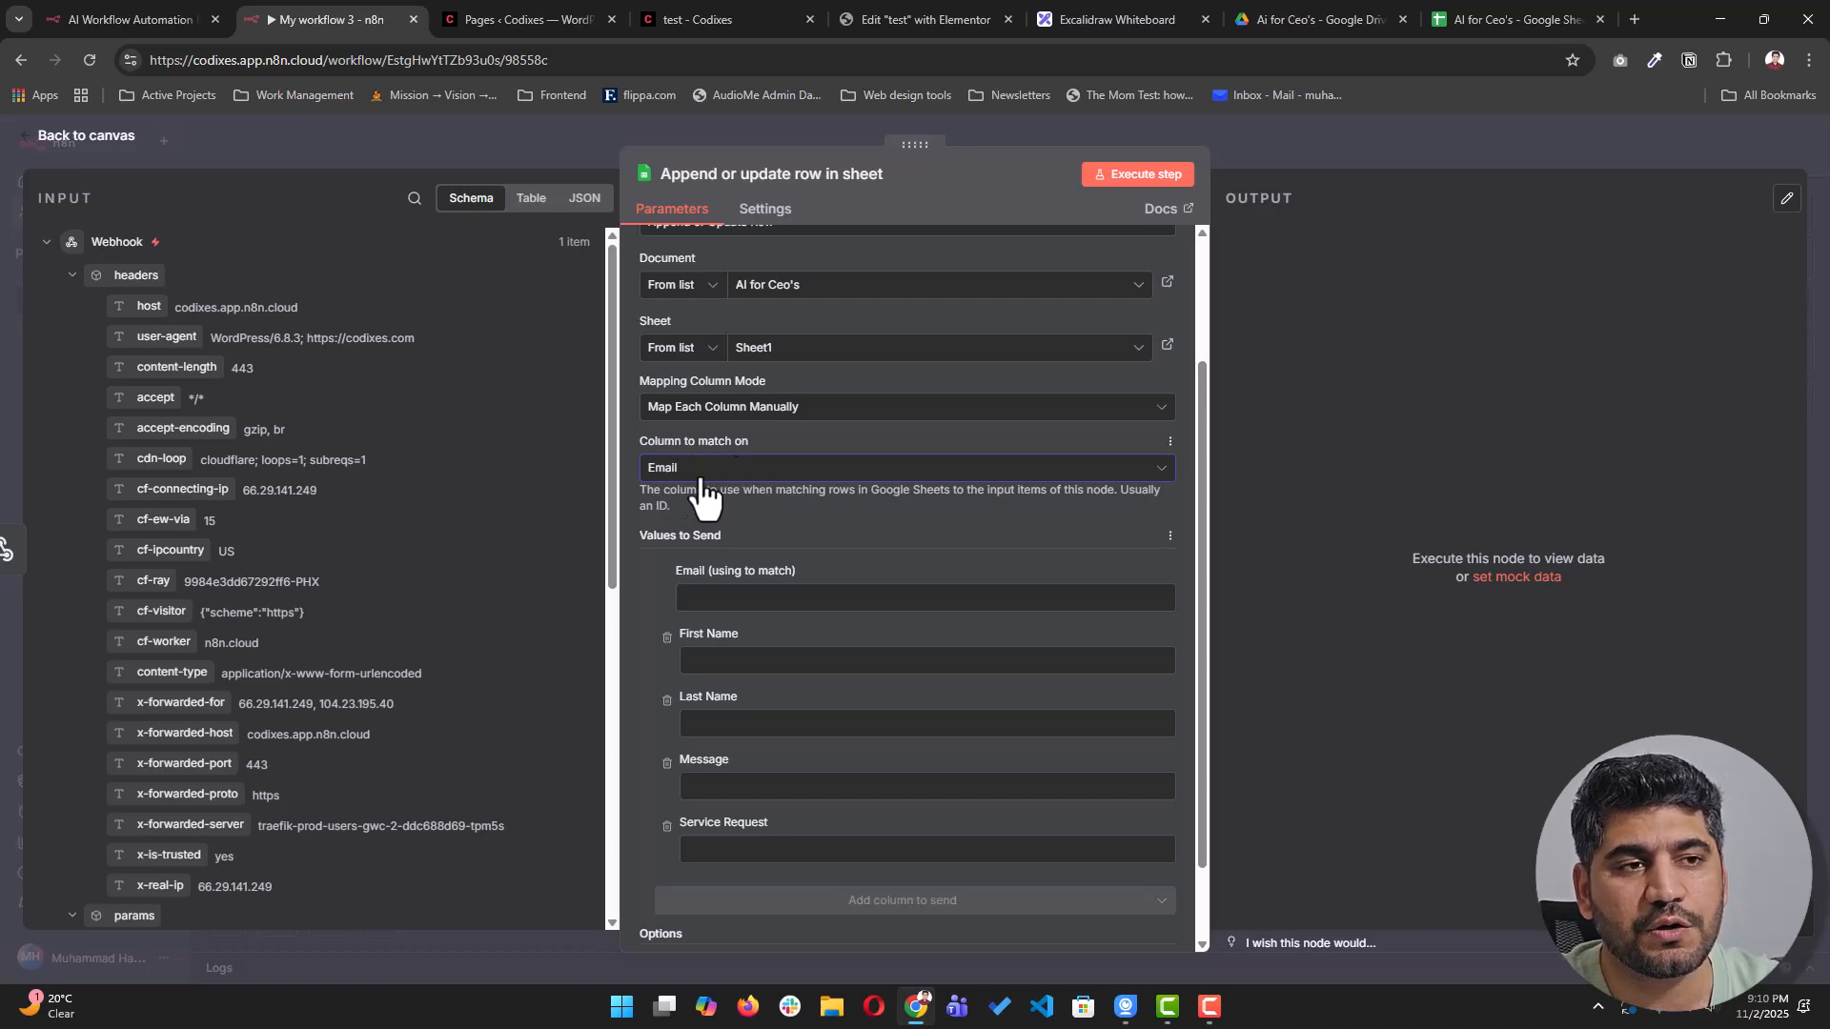
{"action": "left_click", "coordinate": [815, 472]}
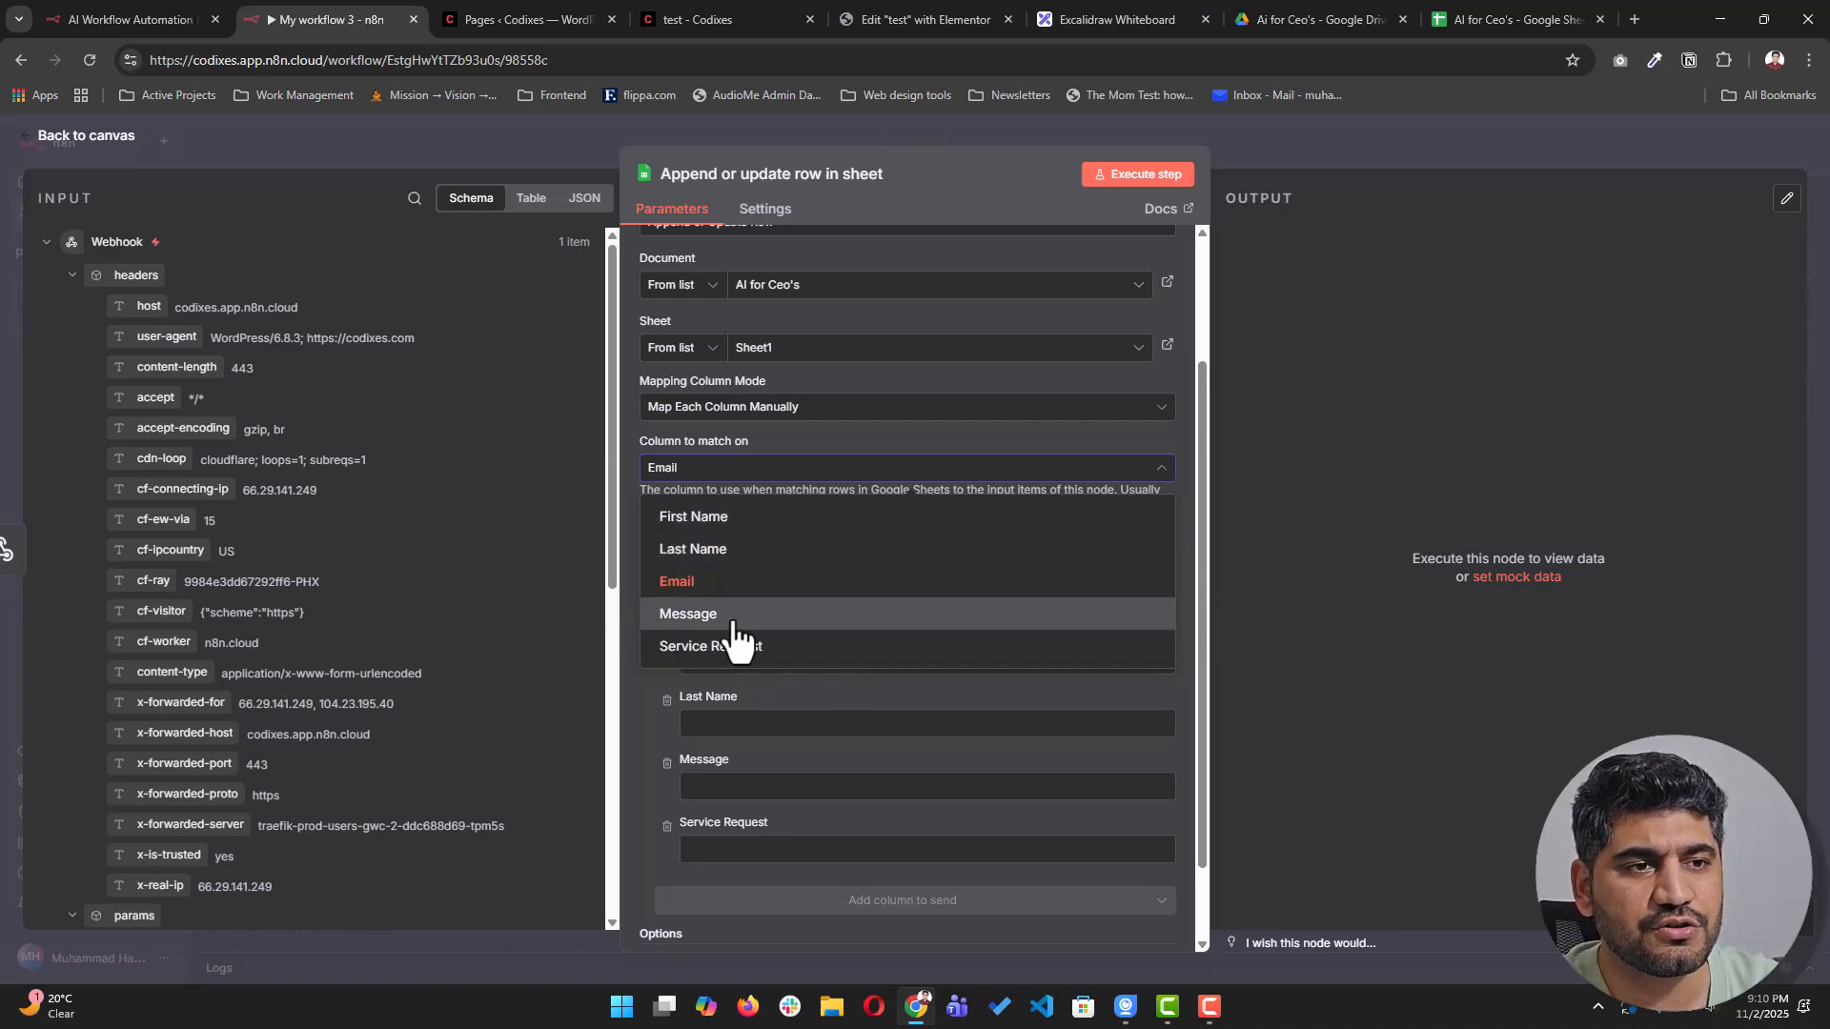
{"action": "left_click", "coordinate": [858, 469]}
{"action": "left_click", "coordinate": [715, 472]}
{"action": "left_click", "coordinate": [710, 581]}
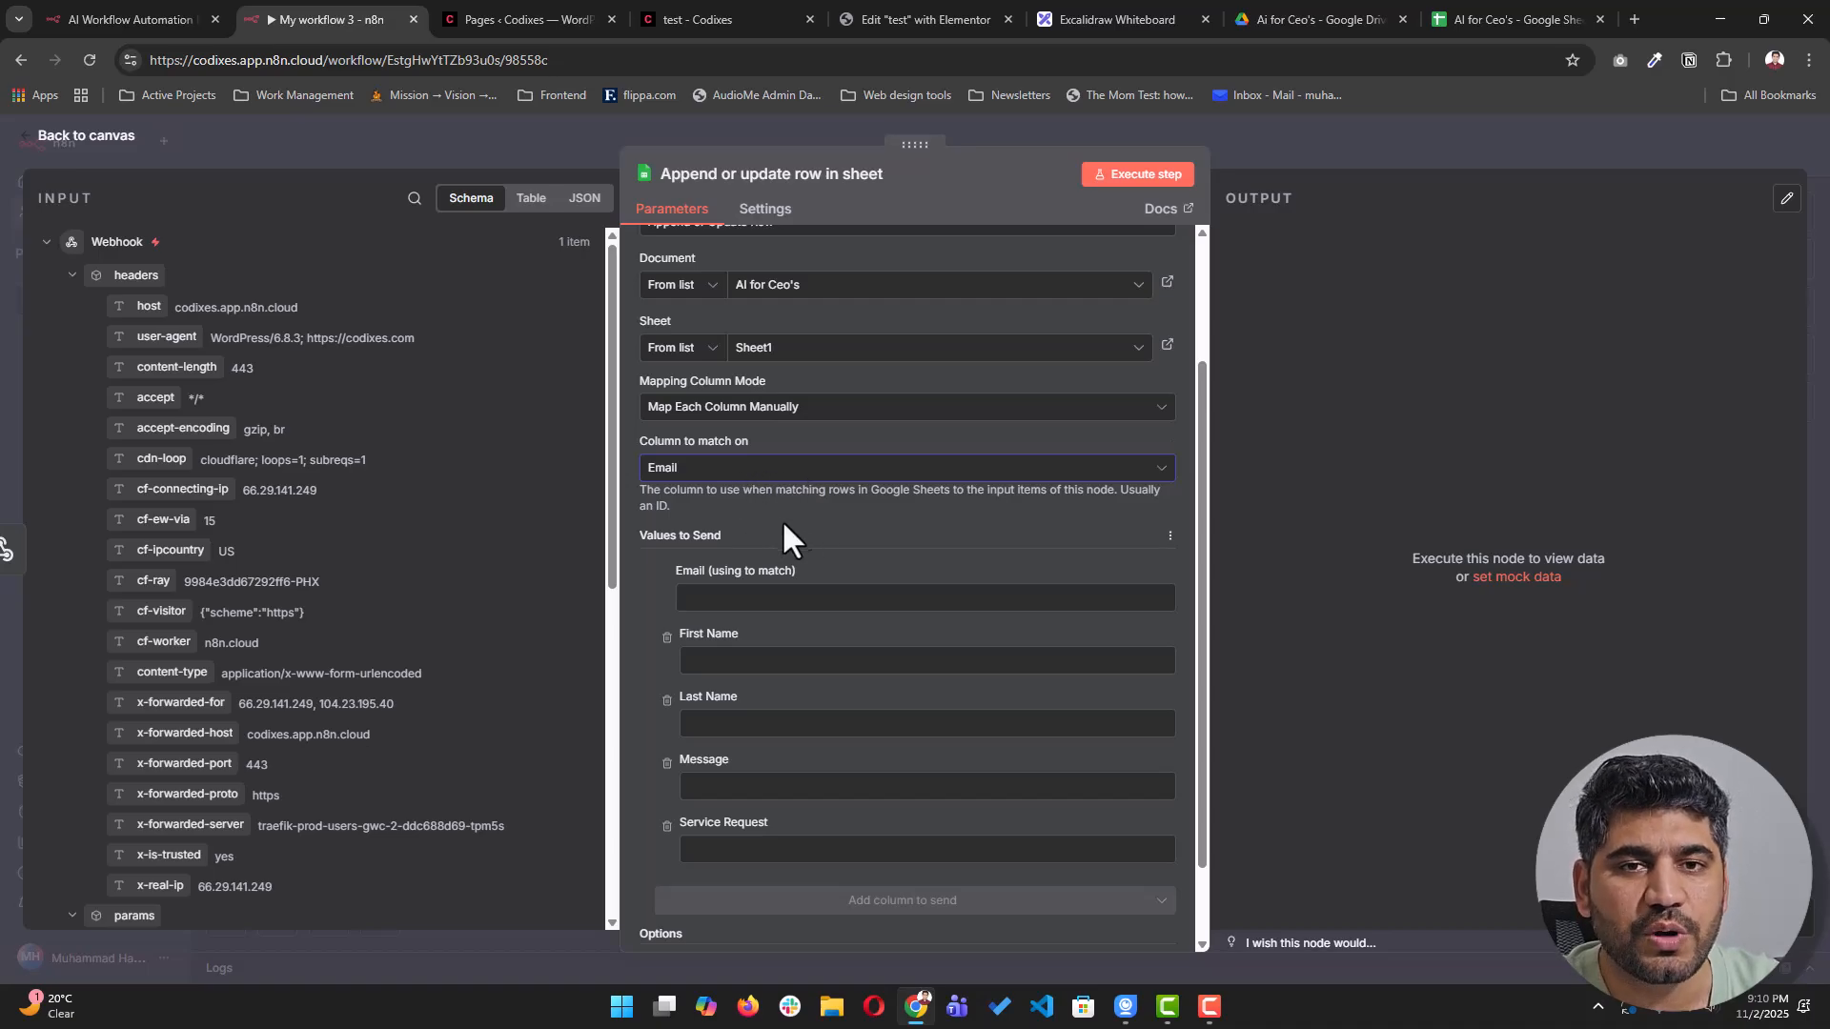
{"action": "scroll", "coordinate": [791, 548], "scroll_direction": "down", "scroll_amount": 1}
{"action": "scroll", "coordinate": [305, 639], "scroll_direction": "down", "scroll_amount": 6}
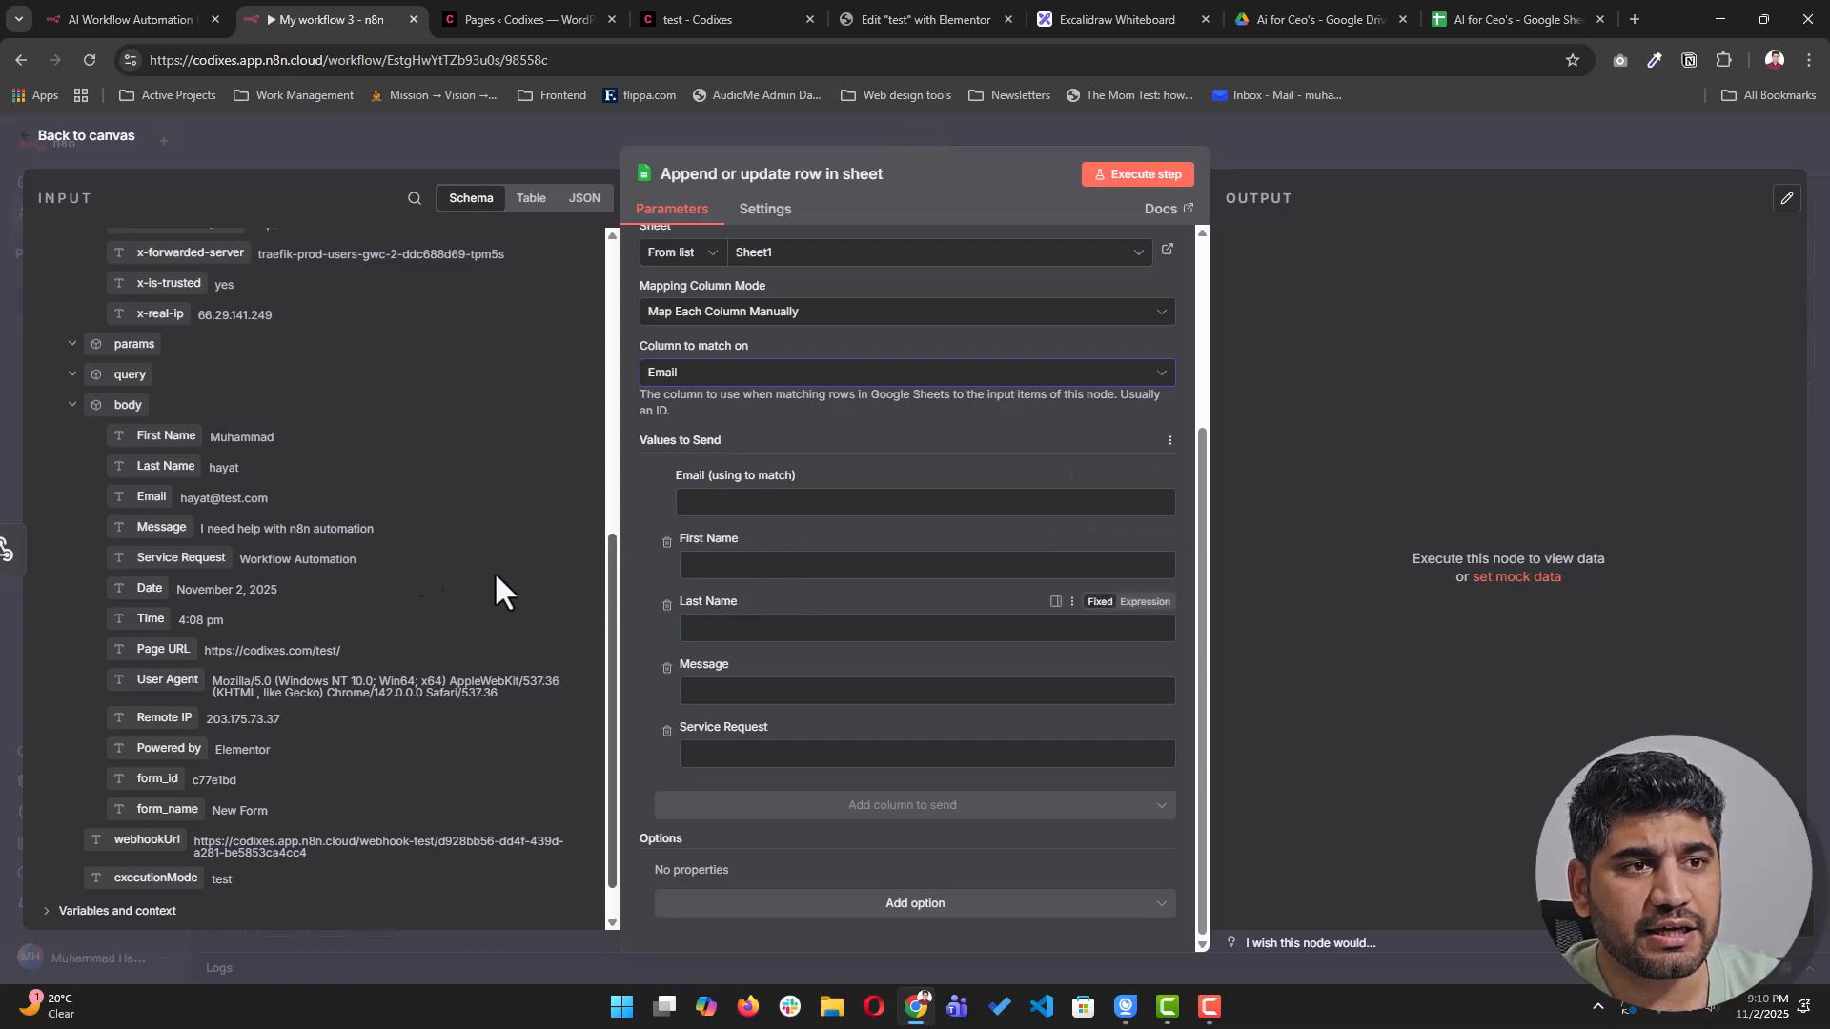
- Drag the webhook body's Email, First Name, Last Name, Message and Service Request into their matching columns
{"action": "left_click_drag", "start_coordinate": [150, 499], "coordinate": [982, 503]}
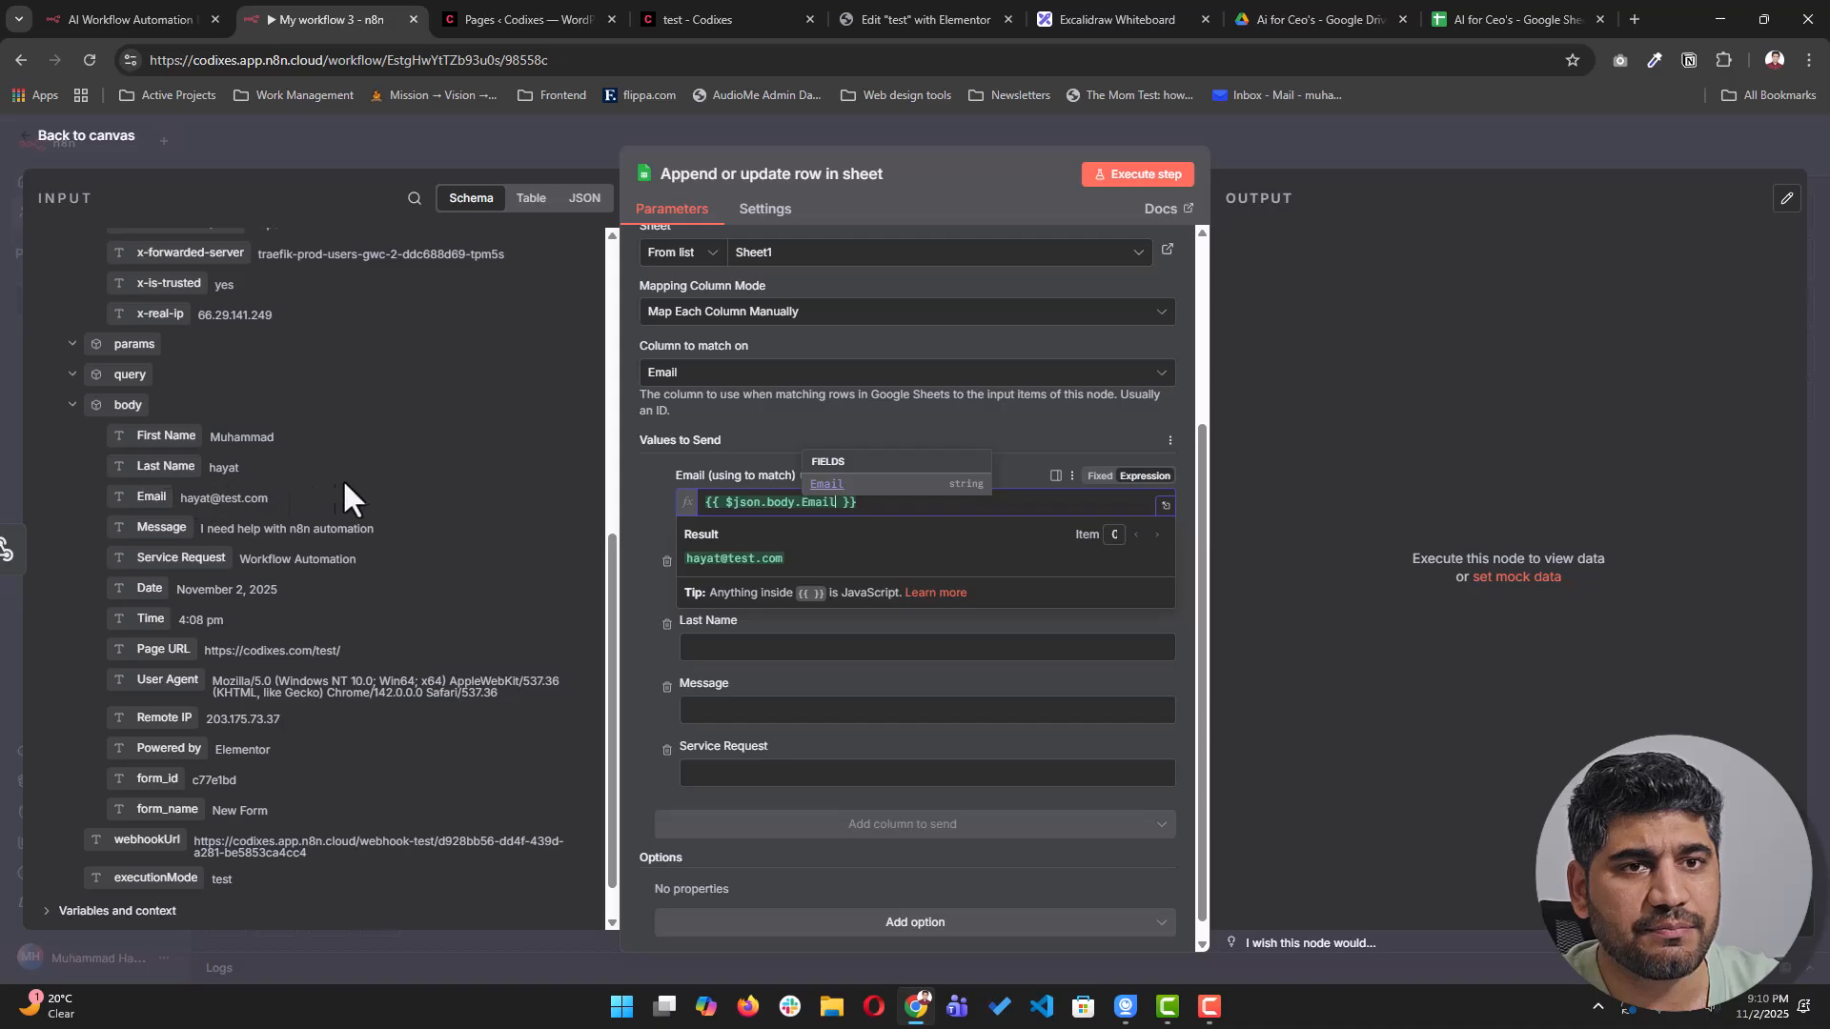
{"action": "left_click", "coordinate": [812, 520]}
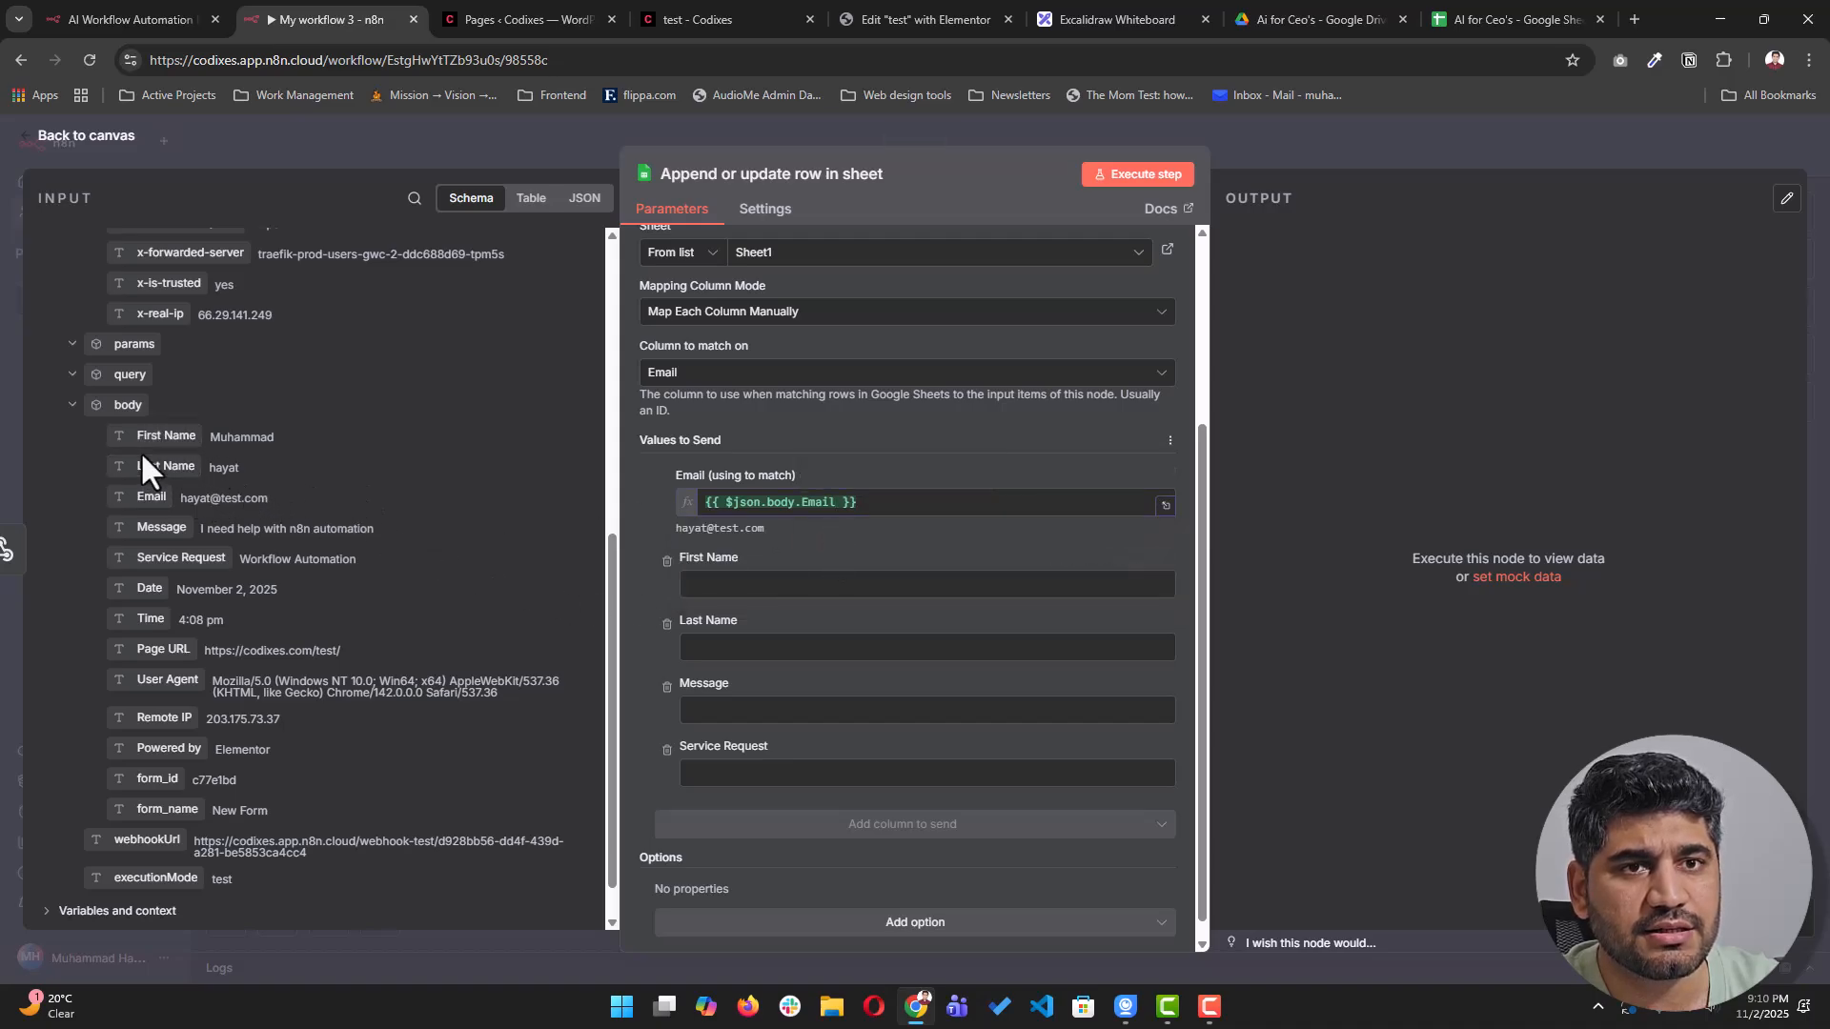
{"action": "left_click_drag", "start_coordinate": [152, 446], "coordinate": [751, 584]}
{"action": "left_click_drag", "start_coordinate": [166, 466], "coordinate": [737, 675]}
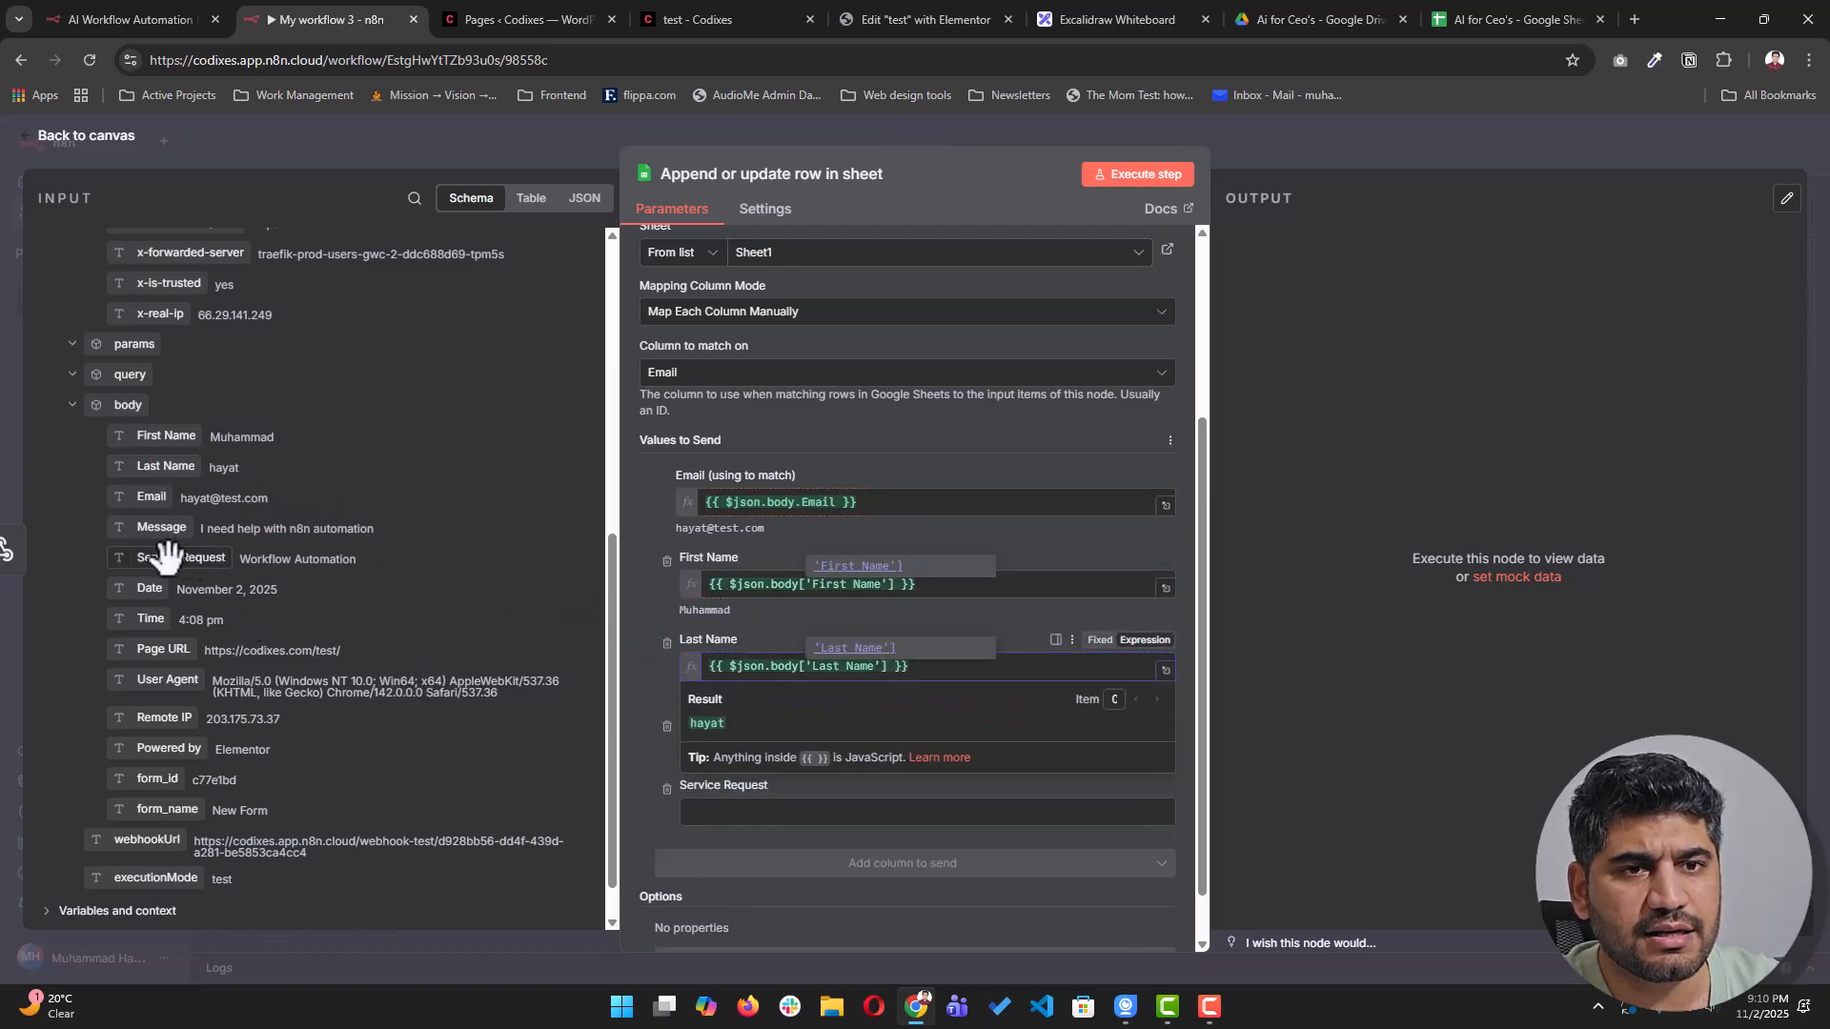
{"action": "left_click_drag", "start_coordinate": [164, 527], "coordinate": [789, 756]}
{"action": "left_click_drag", "start_coordinate": [164, 558], "coordinate": [875, 837]}
{"action": "scroll", "coordinate": [954, 839], "scroll_direction": "down", "scroll_amount": 1}
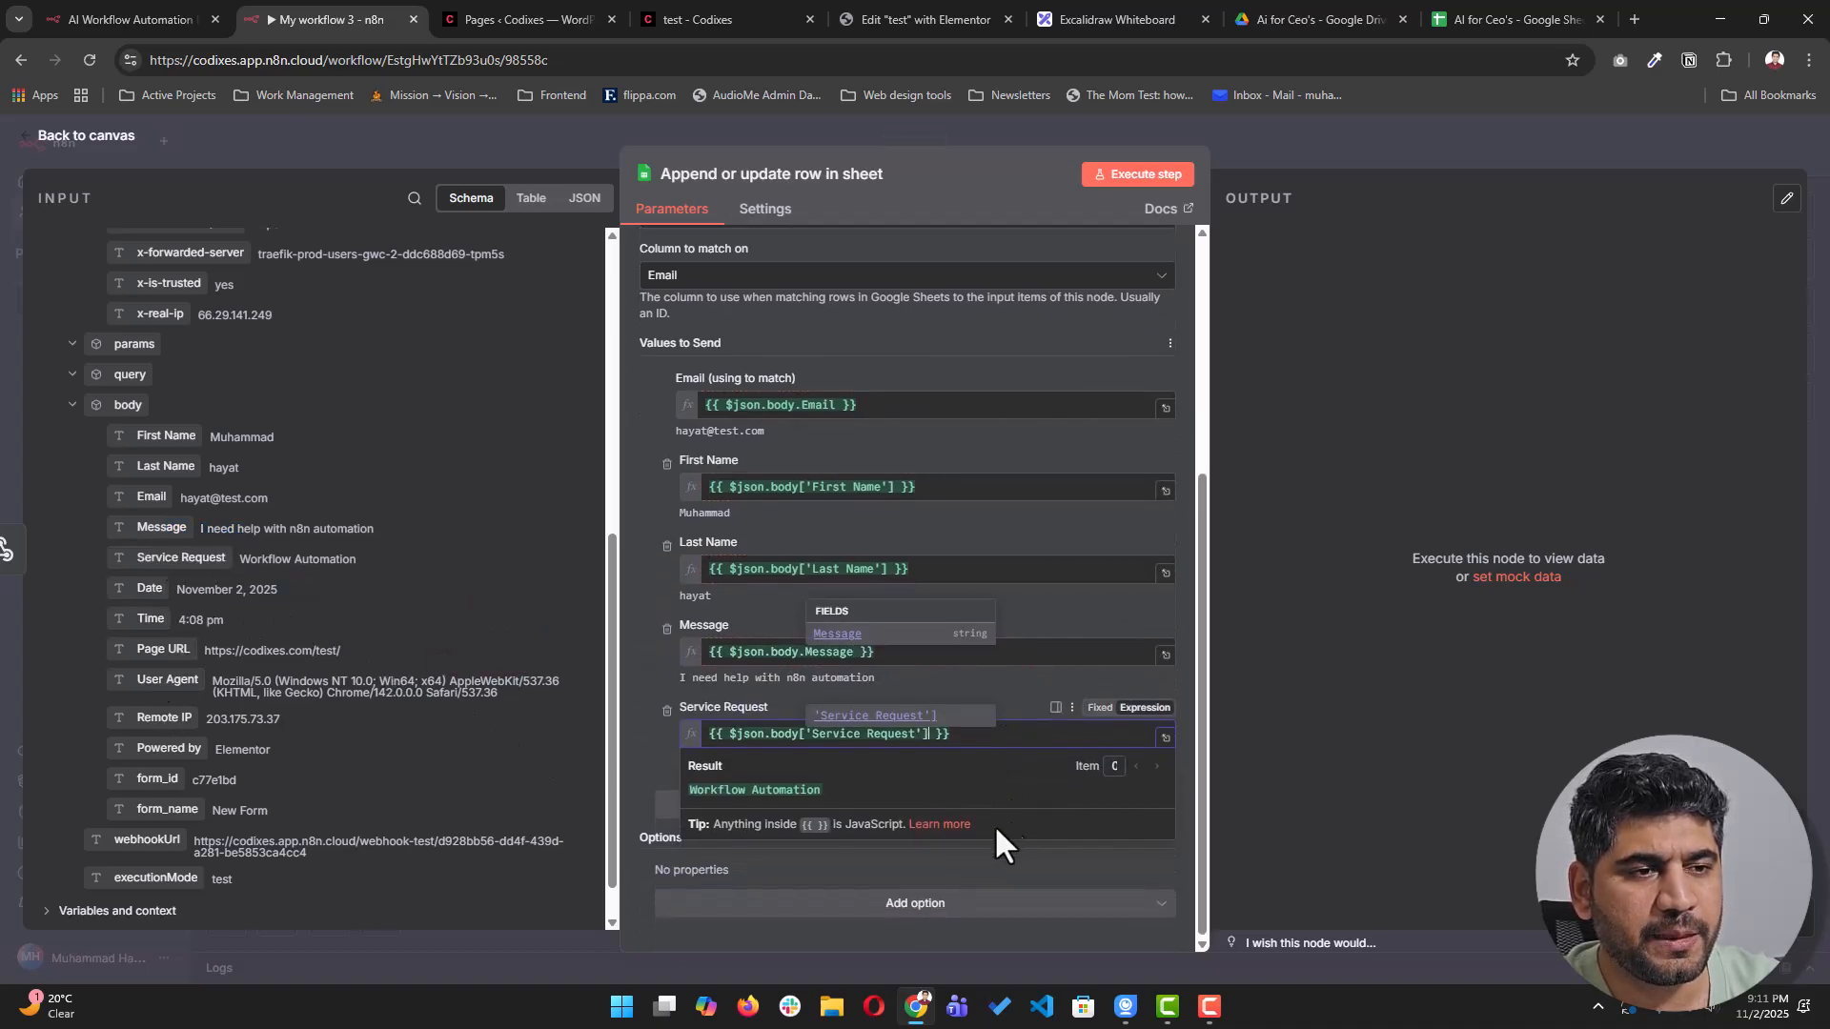
{"action": "left_click", "coordinate": [957, 865]}
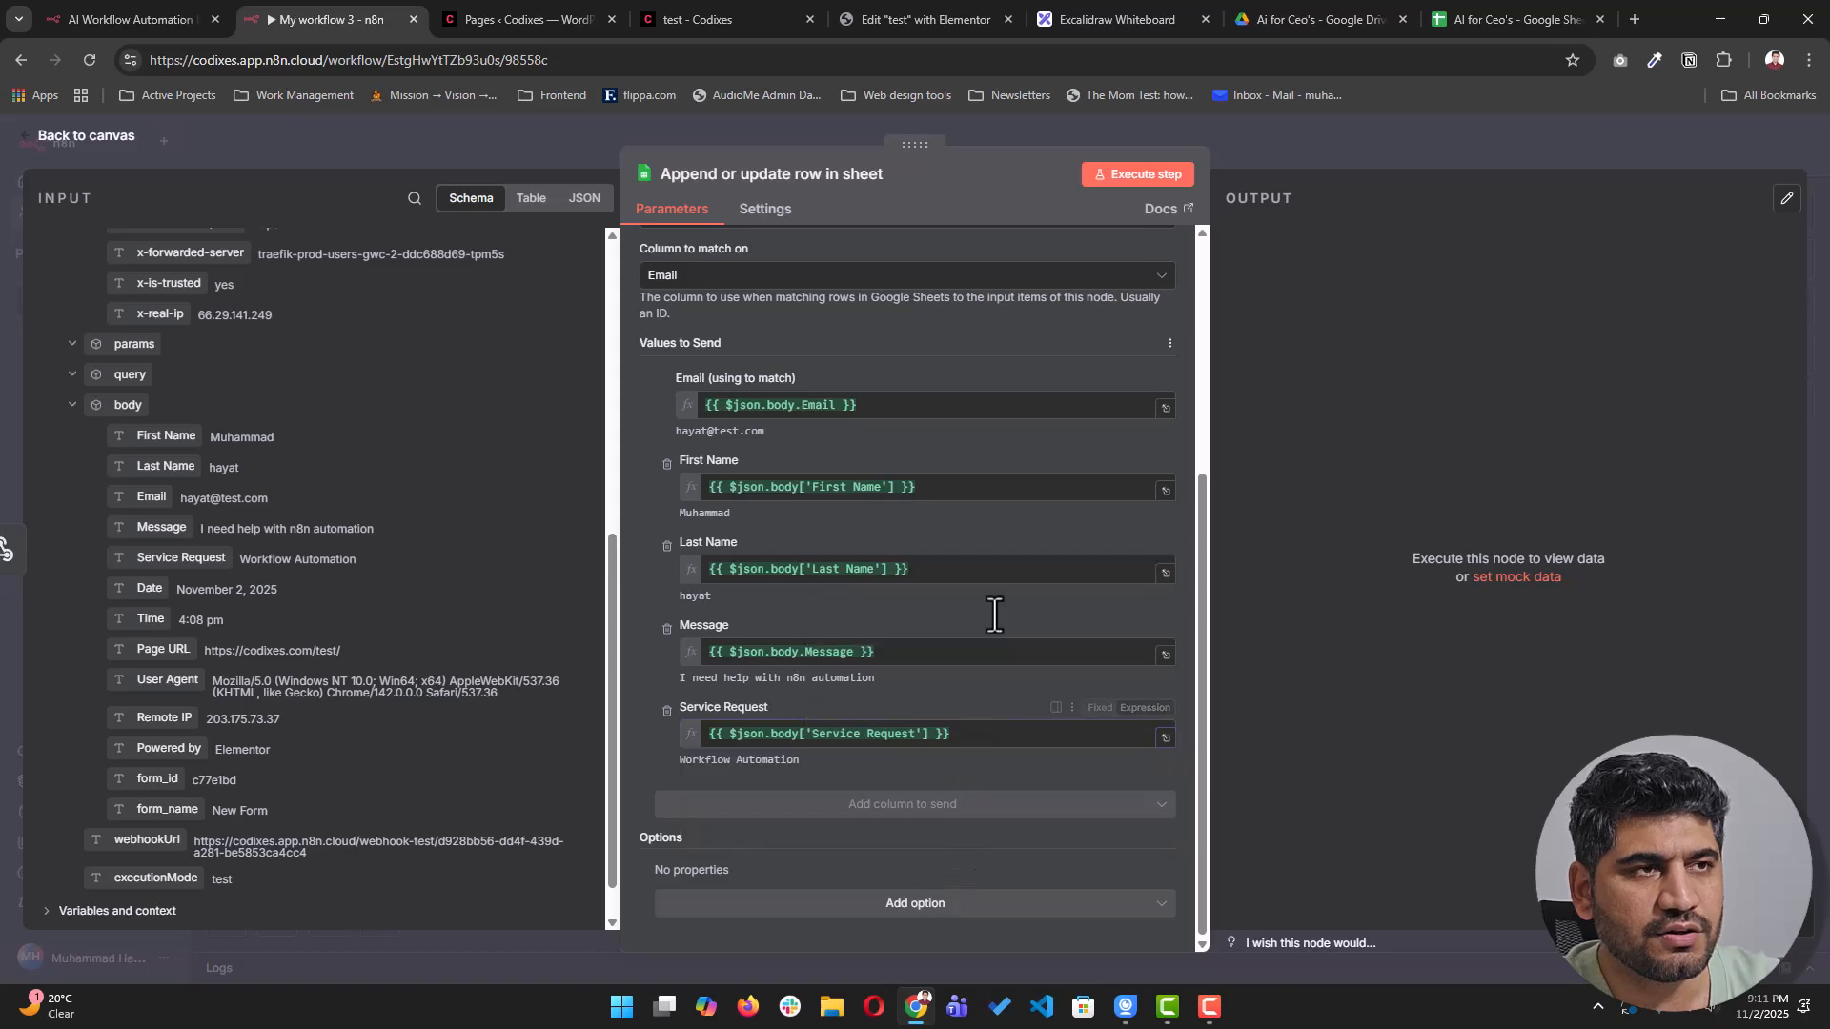
- Execute the sheet step and confirm the test submission landed in row 2 of the spreadsheet
{"action": "left_click", "coordinate": [1146, 181]}
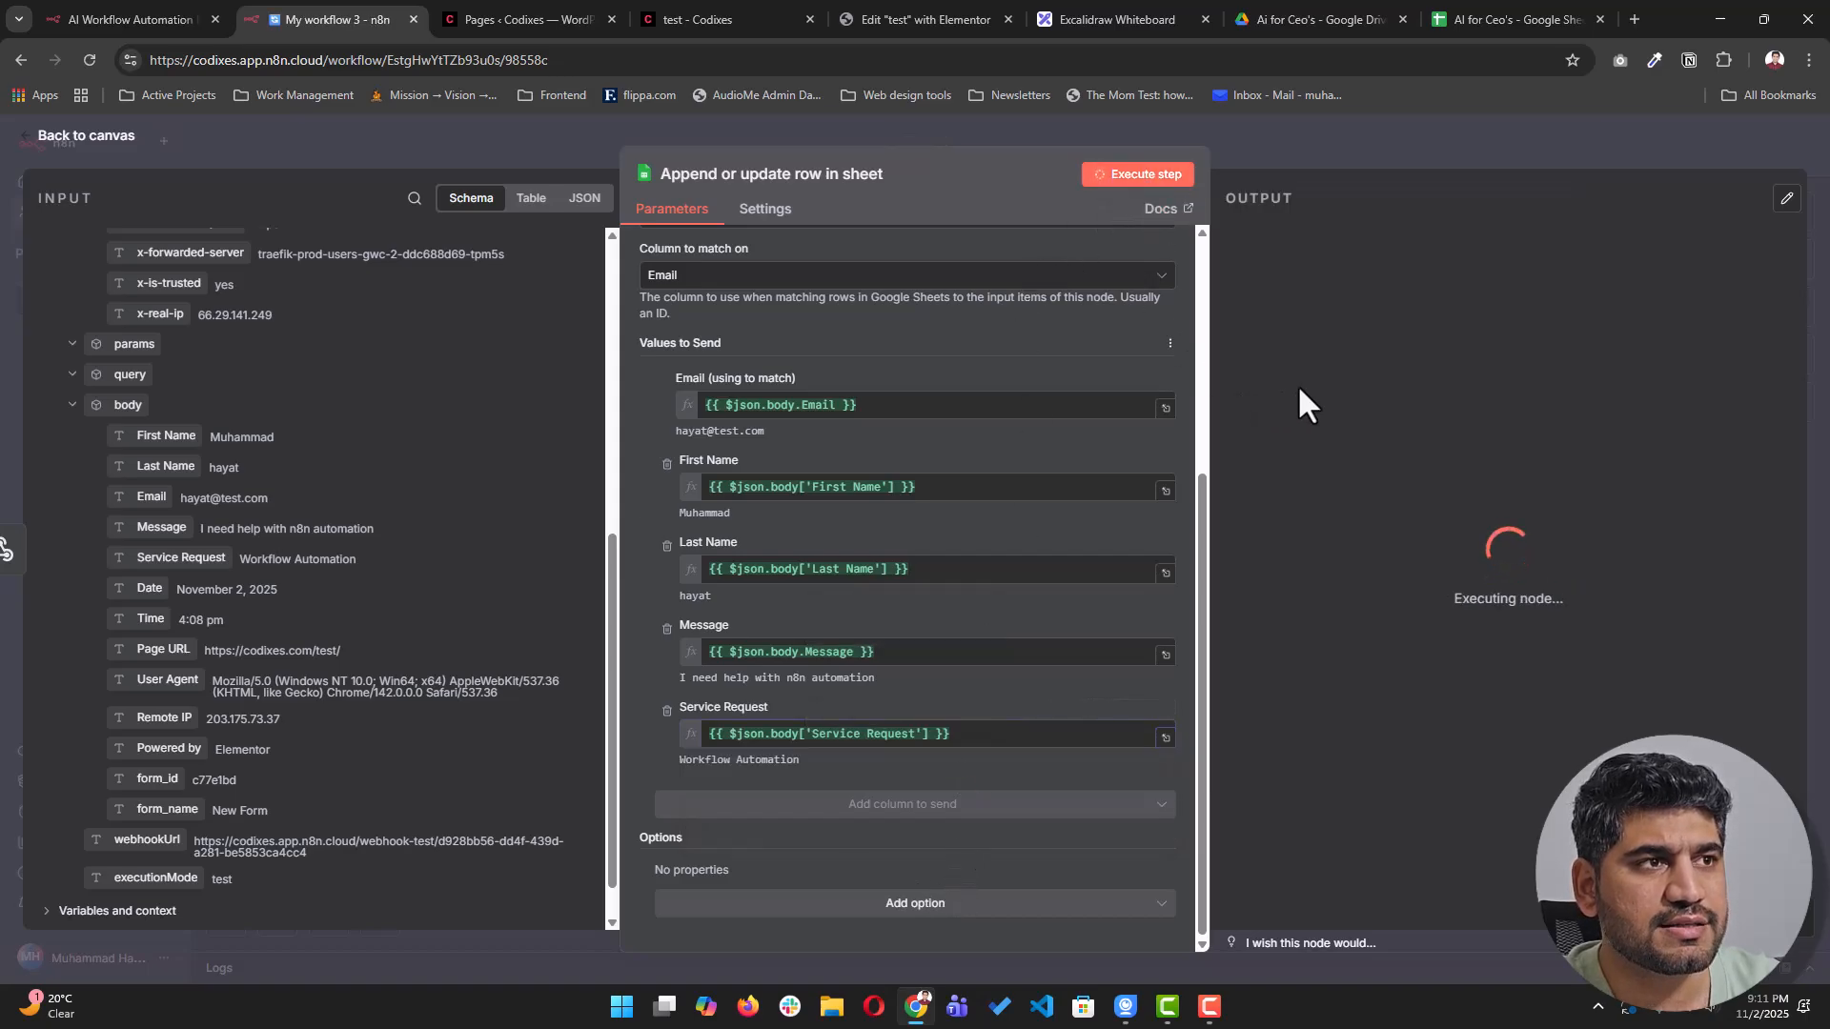
{"action": "left_click", "coordinate": [1508, 19]}
{"action": "left_click", "coordinate": [219, 316]}
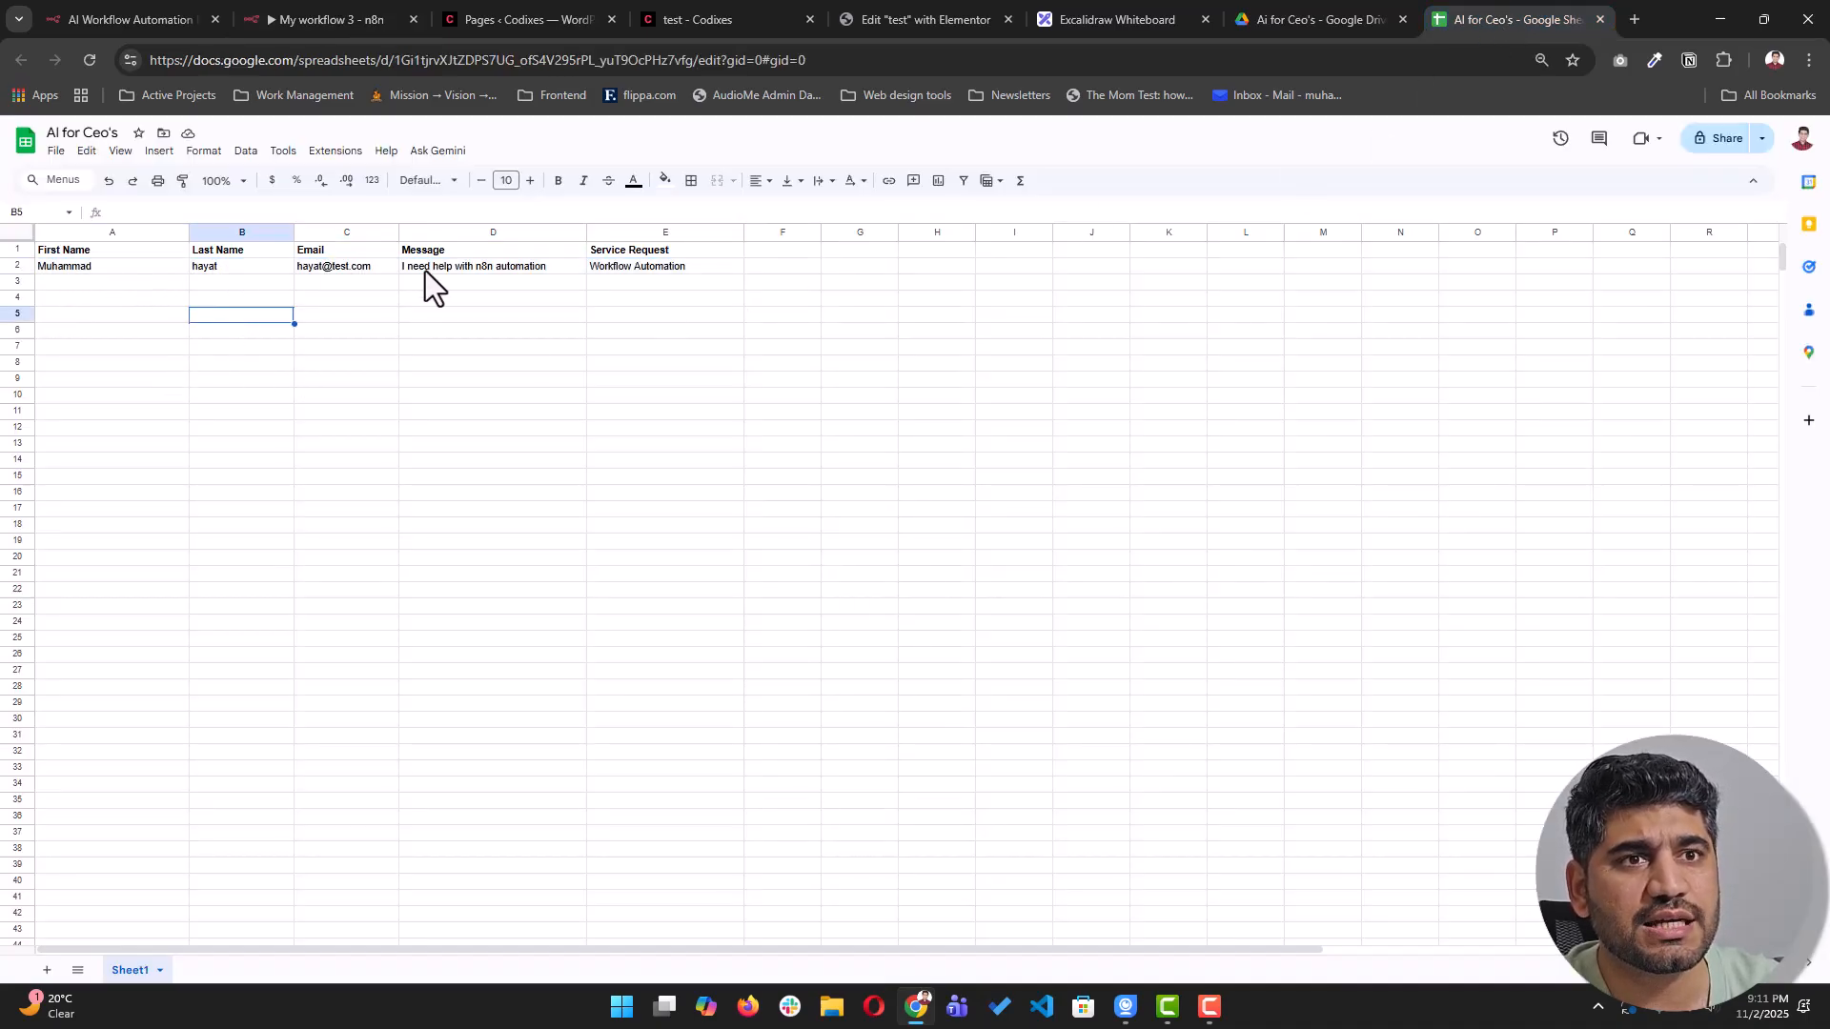
{"action": "left_click", "coordinate": [604, 265]}
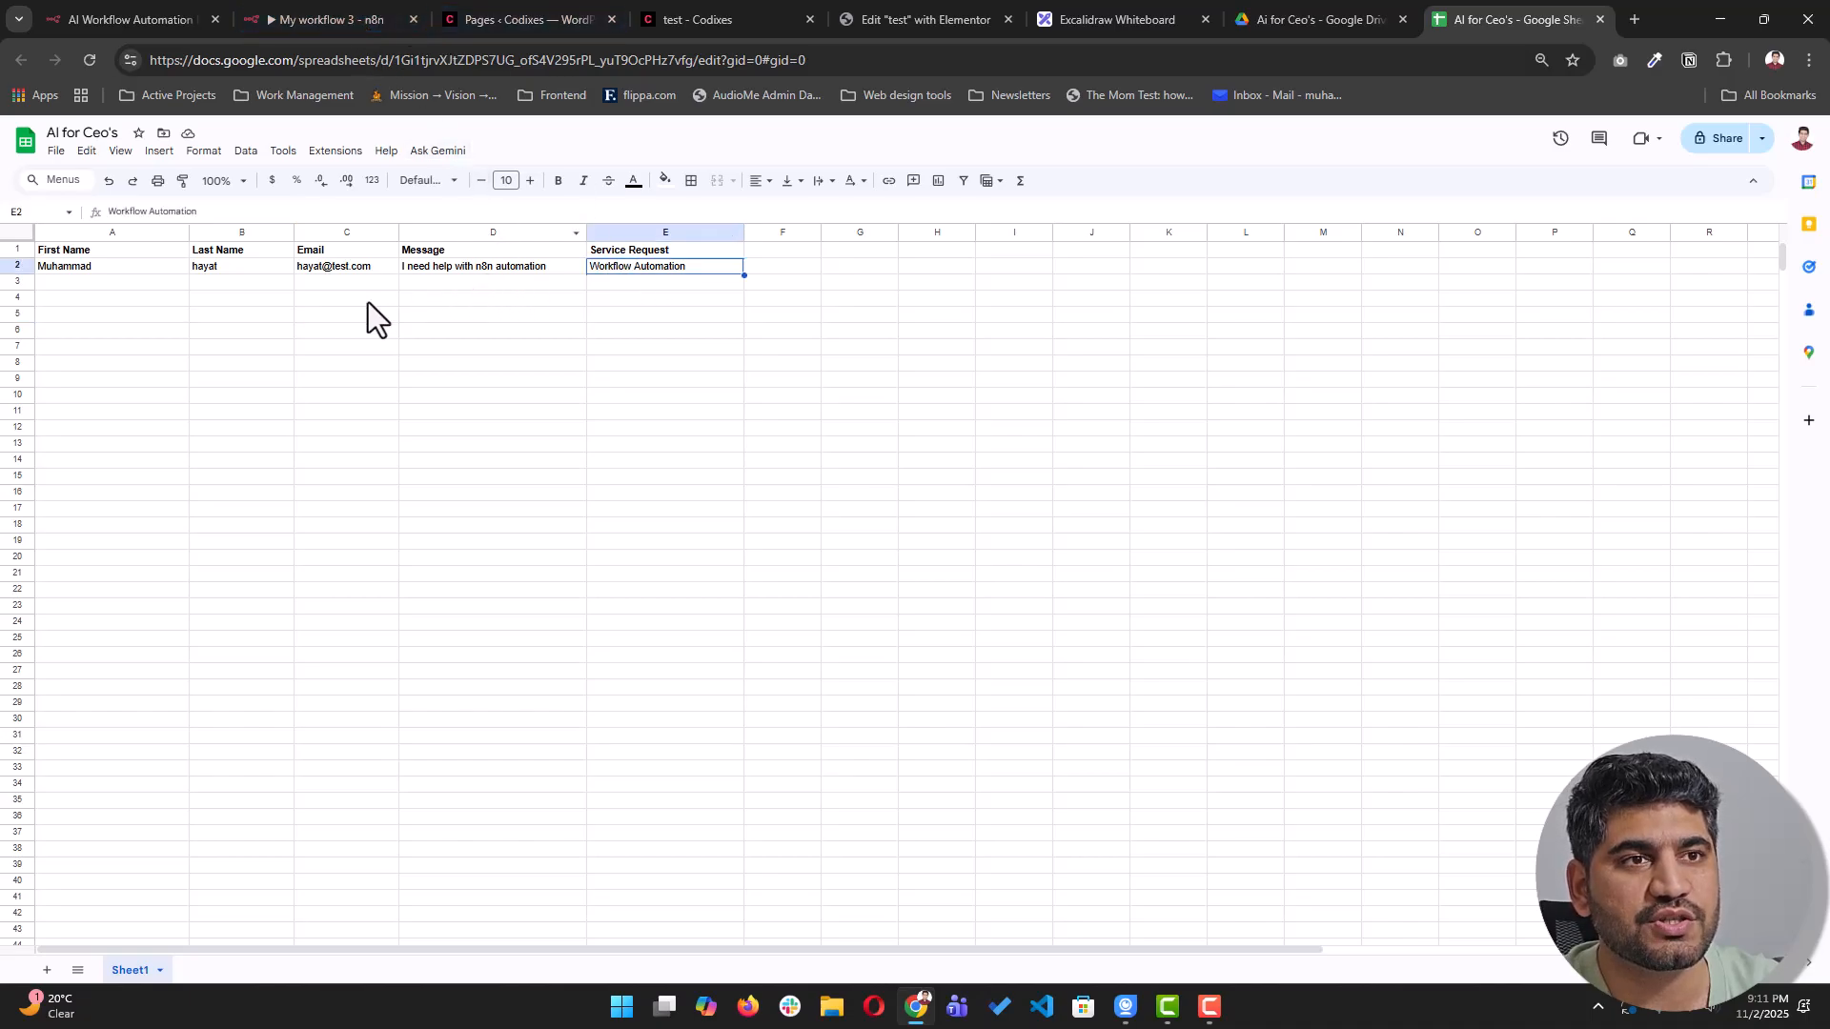
- Back in n8n, close the node panel and execute the workflow to await a trigger event
{"action": "left_click", "coordinate": [342, 19]}
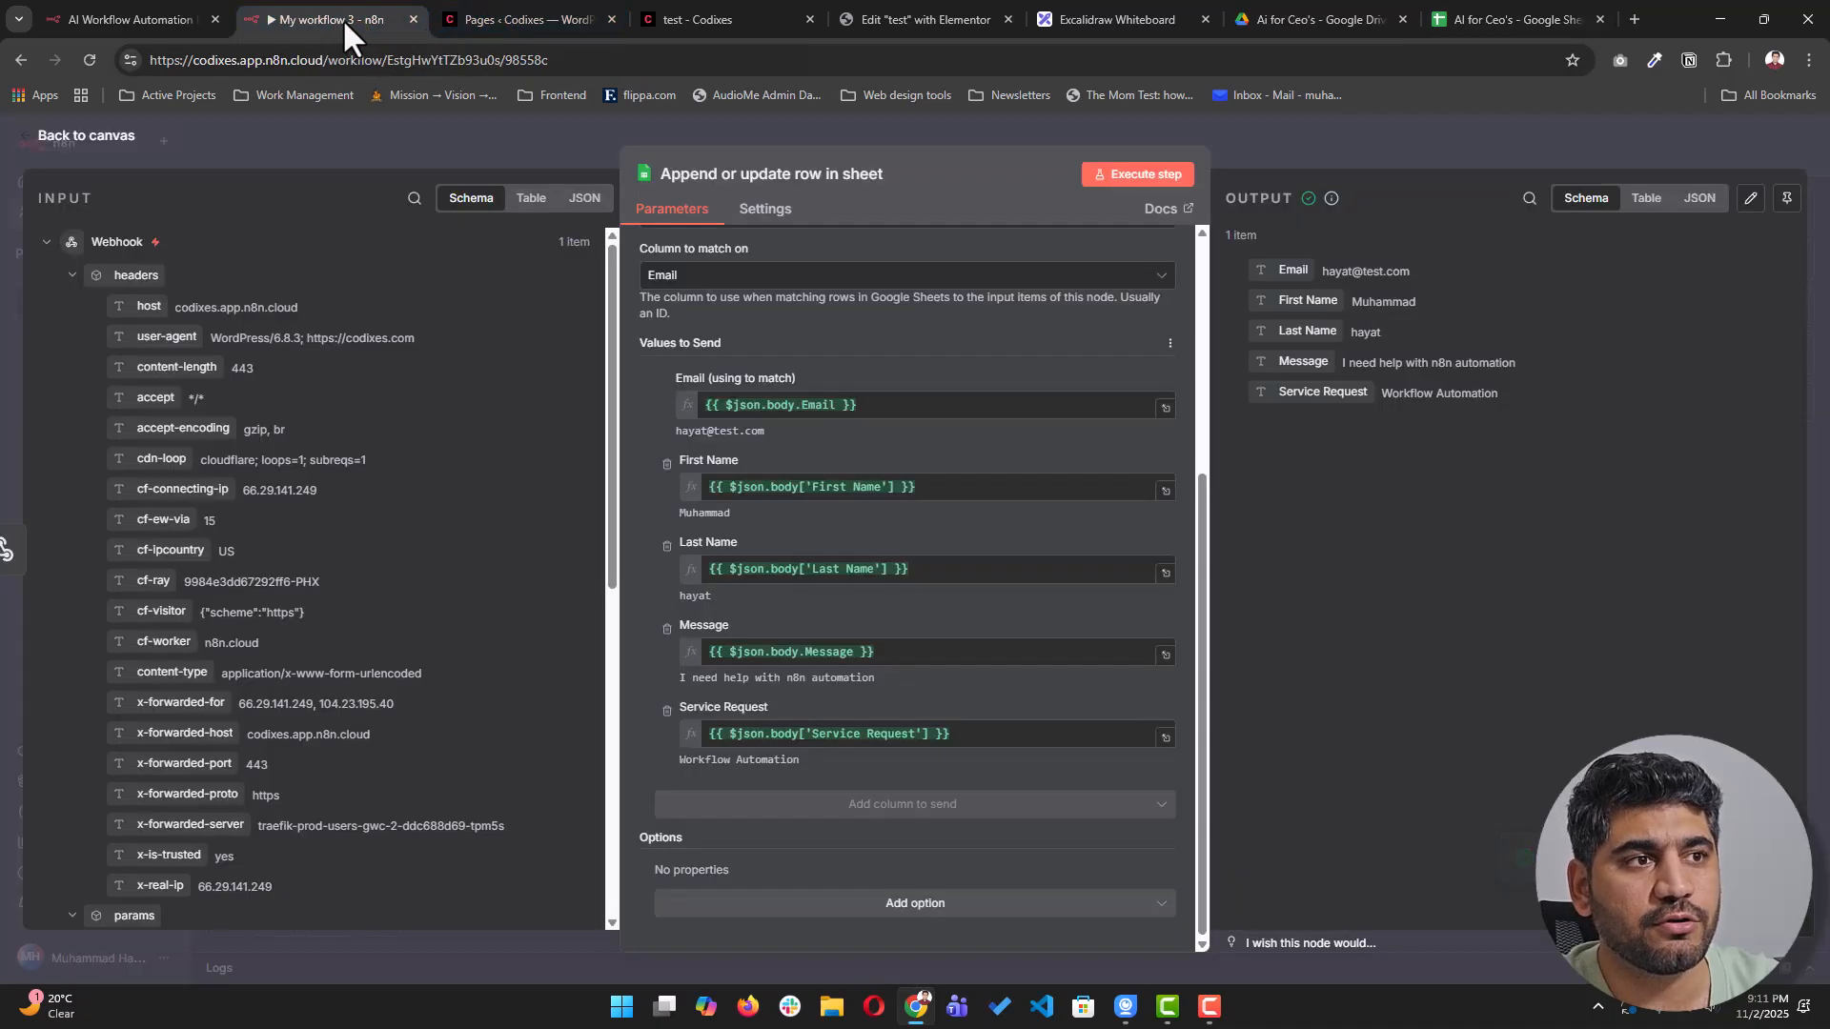
{"action": "left_click", "coordinate": [1313, 140]}
{"action": "left_click", "coordinate": [958, 918]}
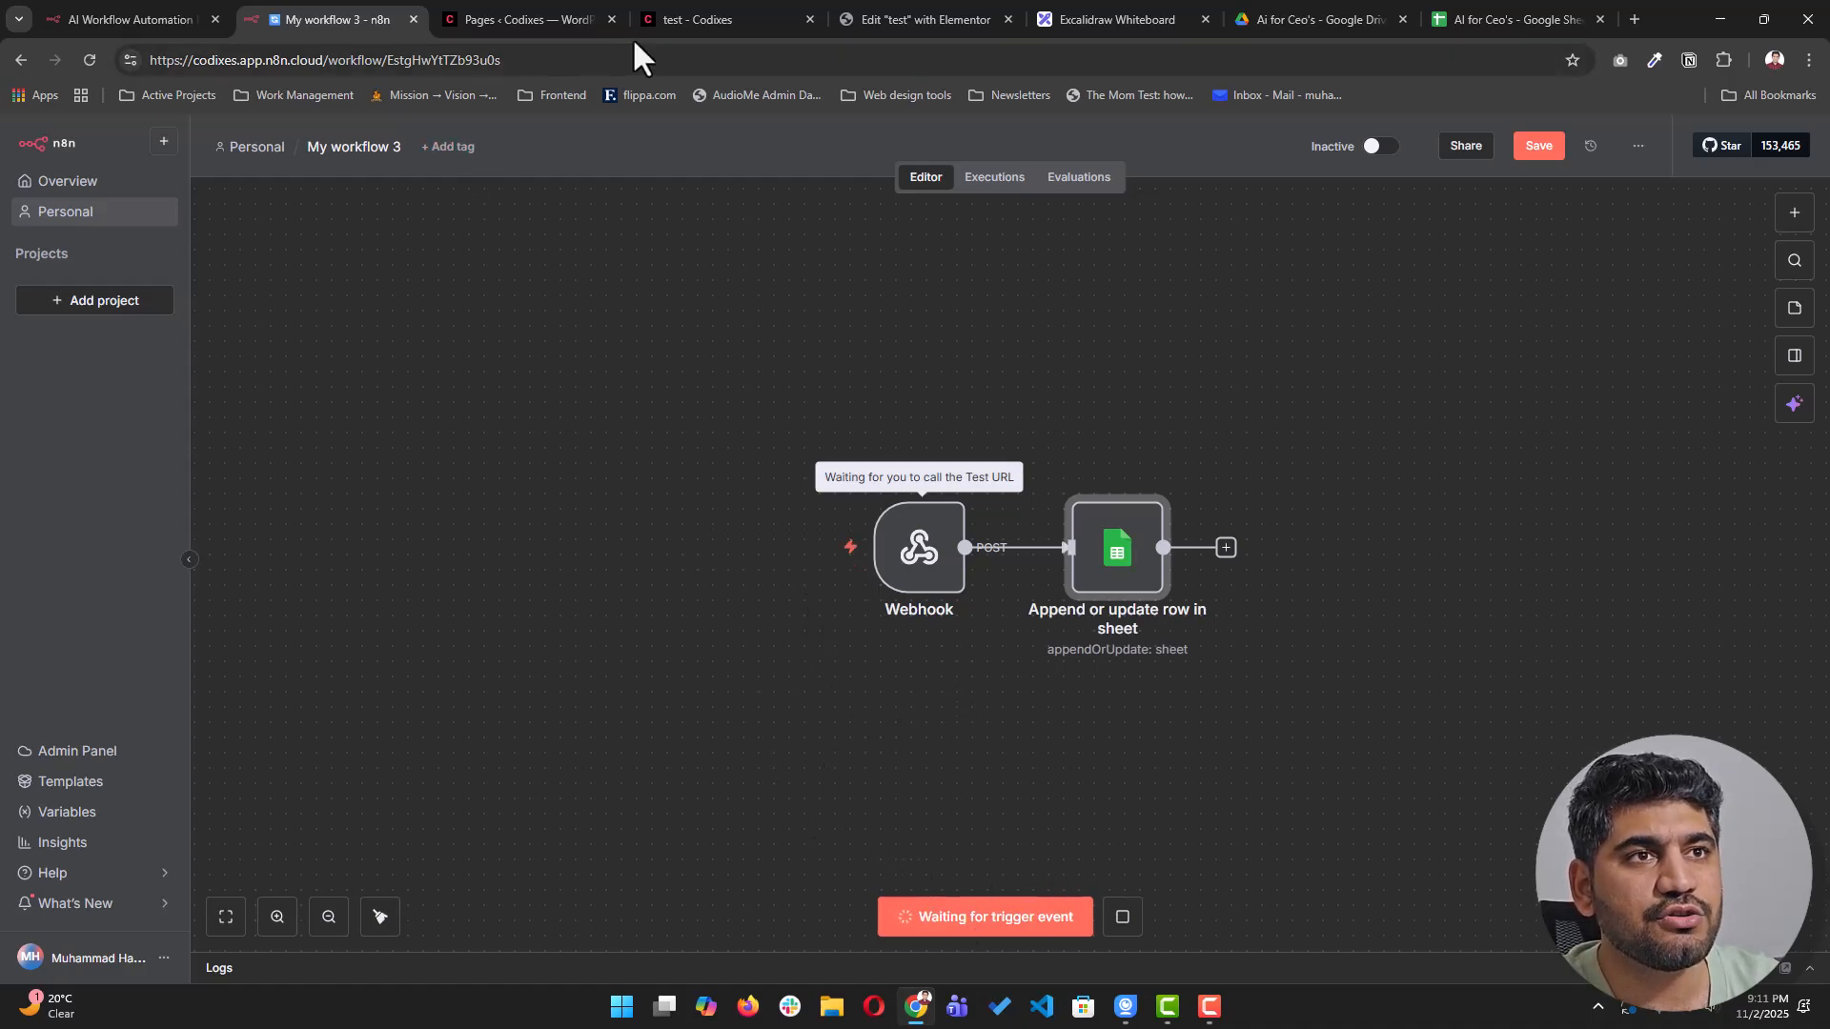
- Reload the WordPress contact form page to get a blank form
{"action": "left_click", "coordinate": [700, 20]}
{"action": "left_click", "coordinate": [673, 60]}
{"action": "left_click", "coordinate": [245, 410]}
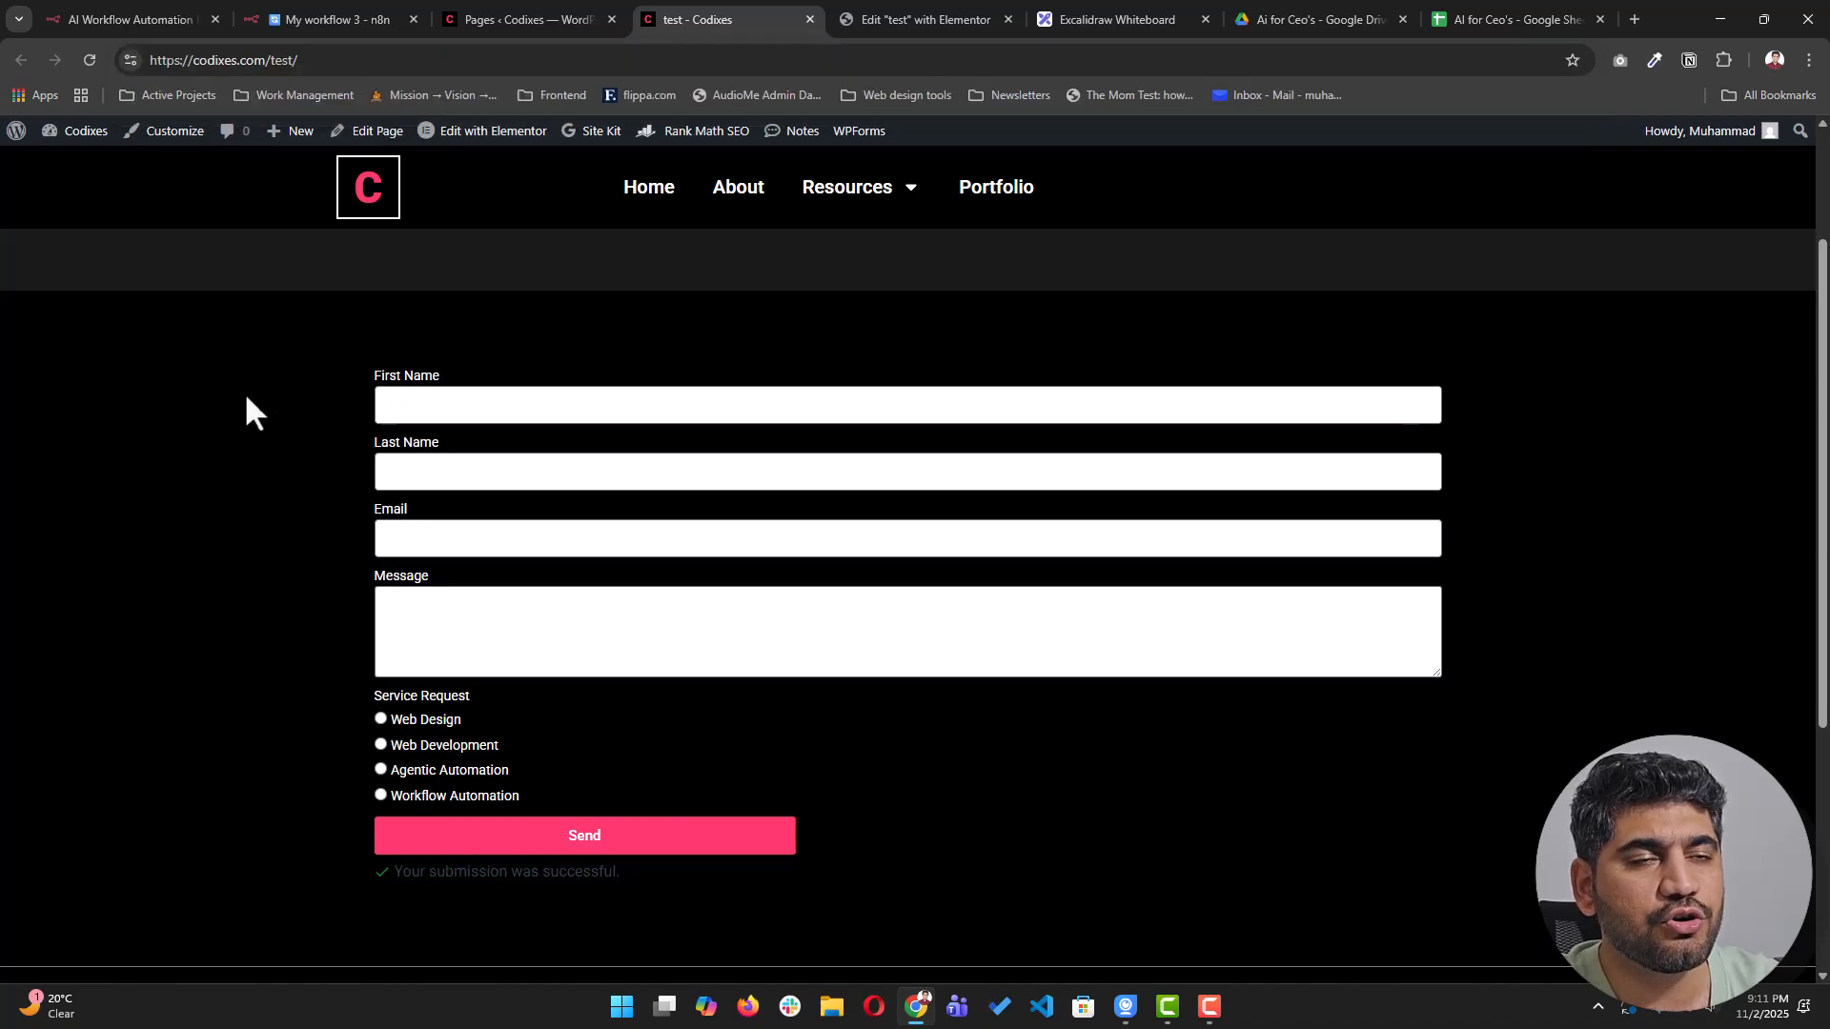
{"action": "left_click", "coordinate": [92, 61]}
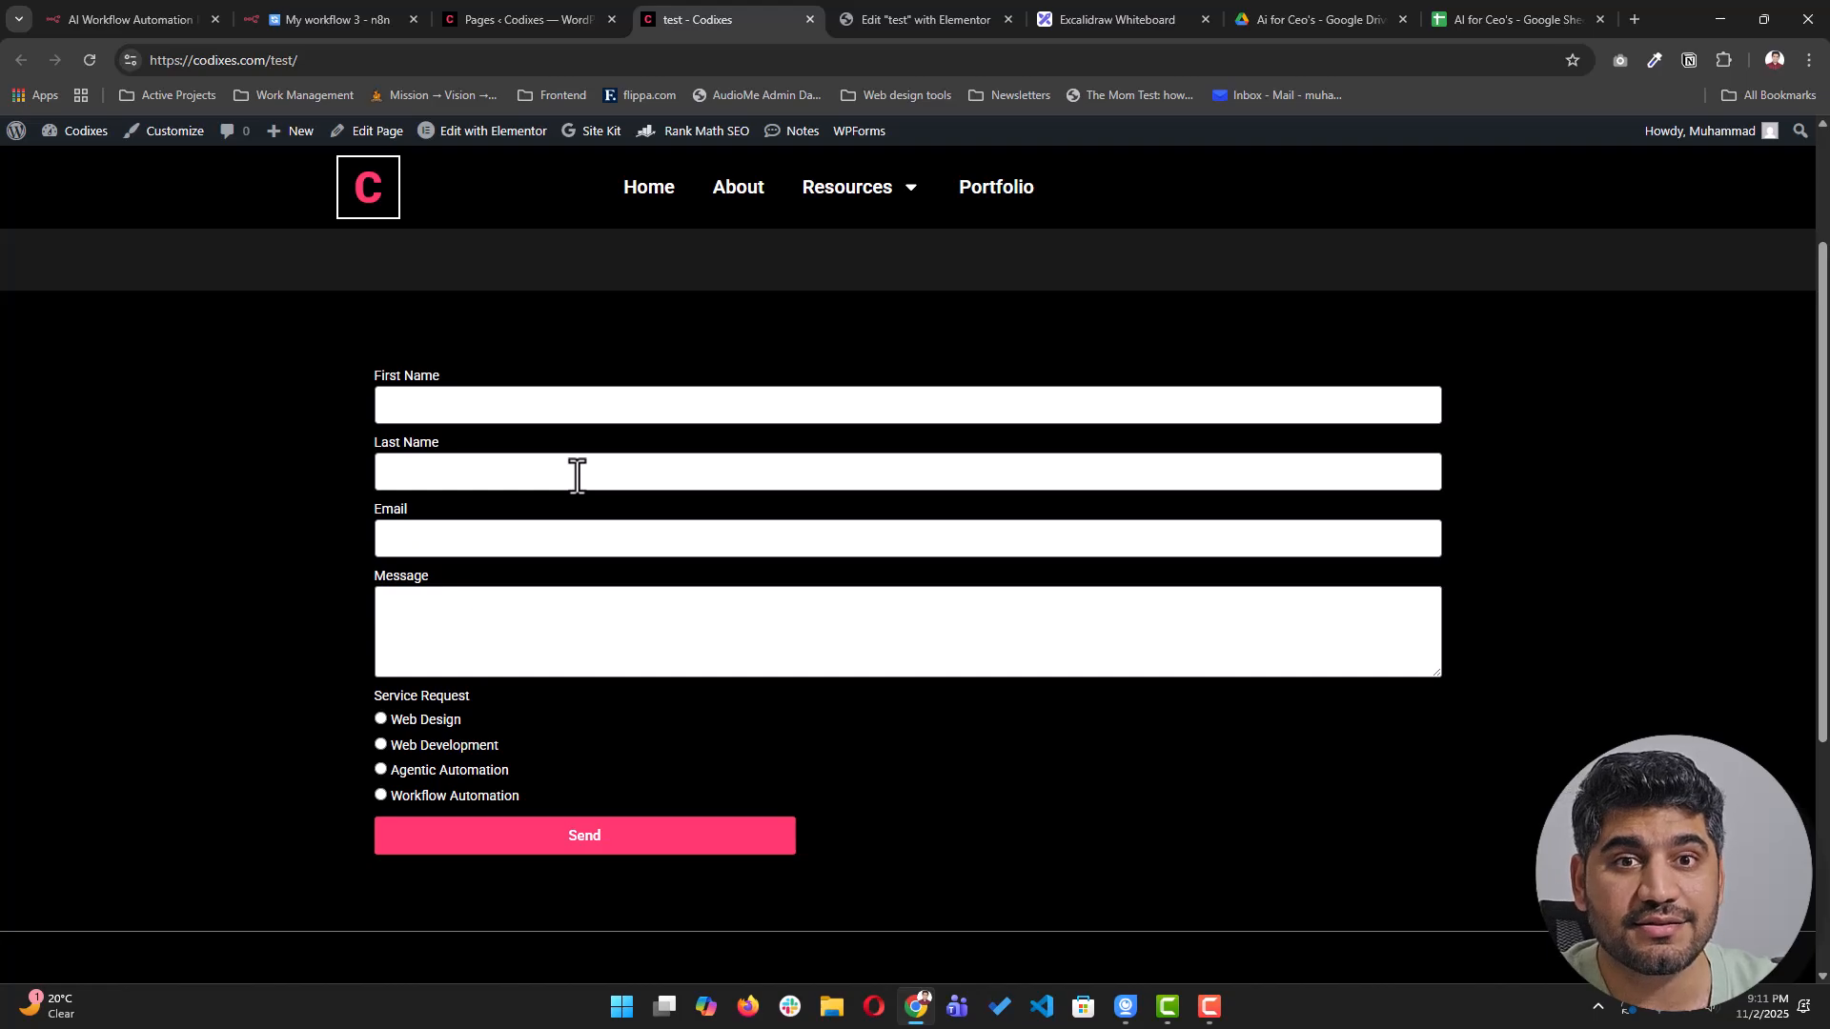
- Fill in the first name, last name, email, and message 'Hi can you help me with workflow automation.?'
{"action": "left_click", "coordinate": [577, 413]}
{"action": "key", "text": "Tab"}
{"action": "key", "text": "Tab"}
{"action": "key", "text": "Tab"}
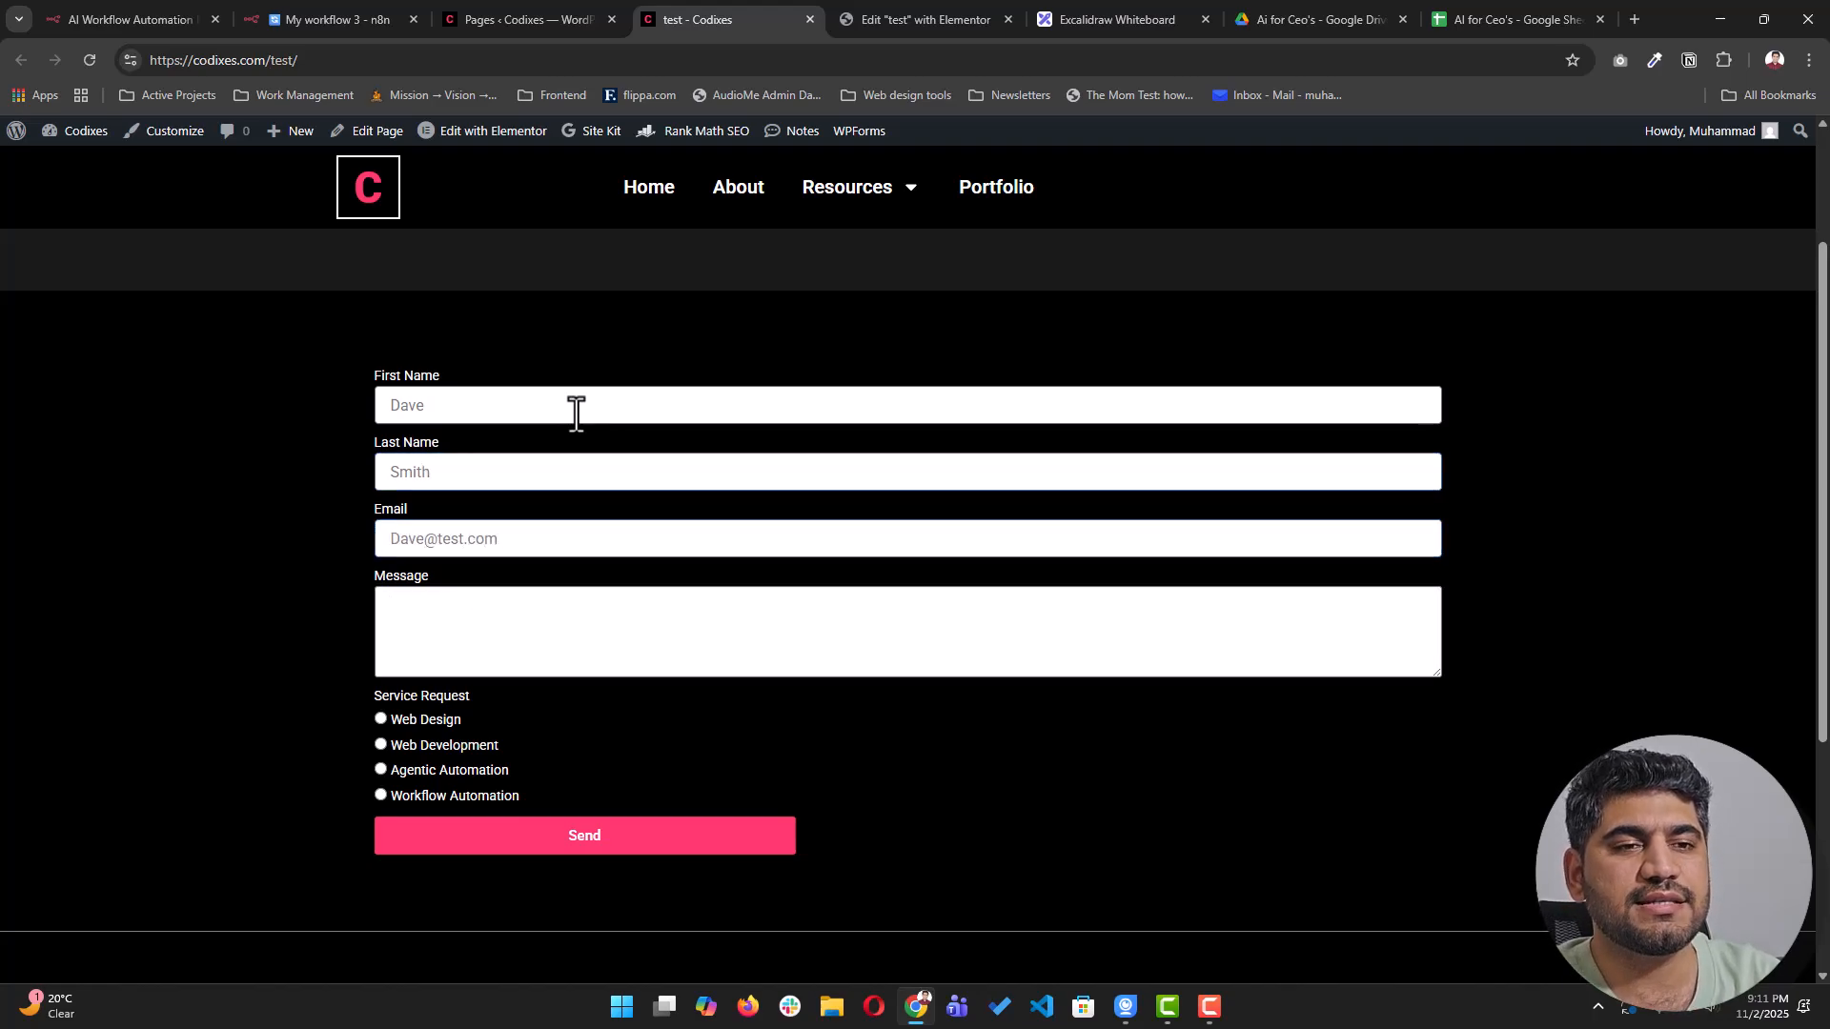
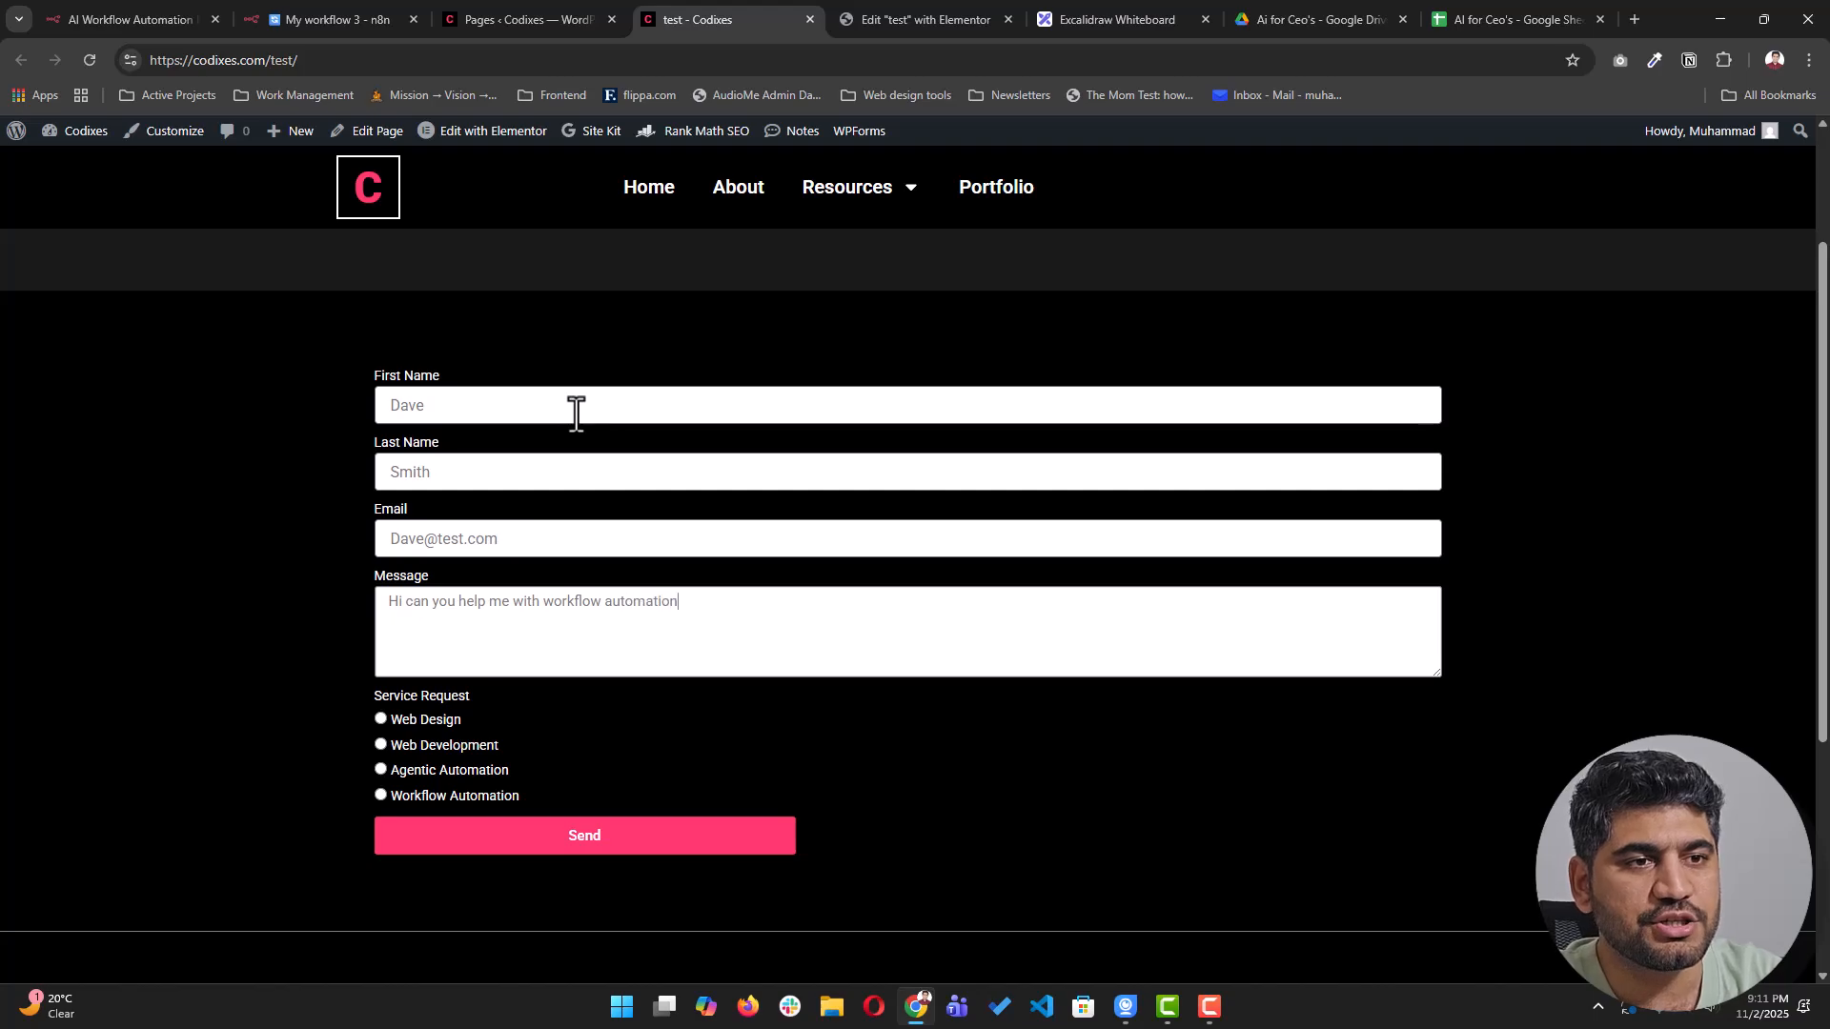
- Choose Workflow Automation as the service, send the form, and confirm the success message
{"action": "left_click", "coordinate": [471, 799]}
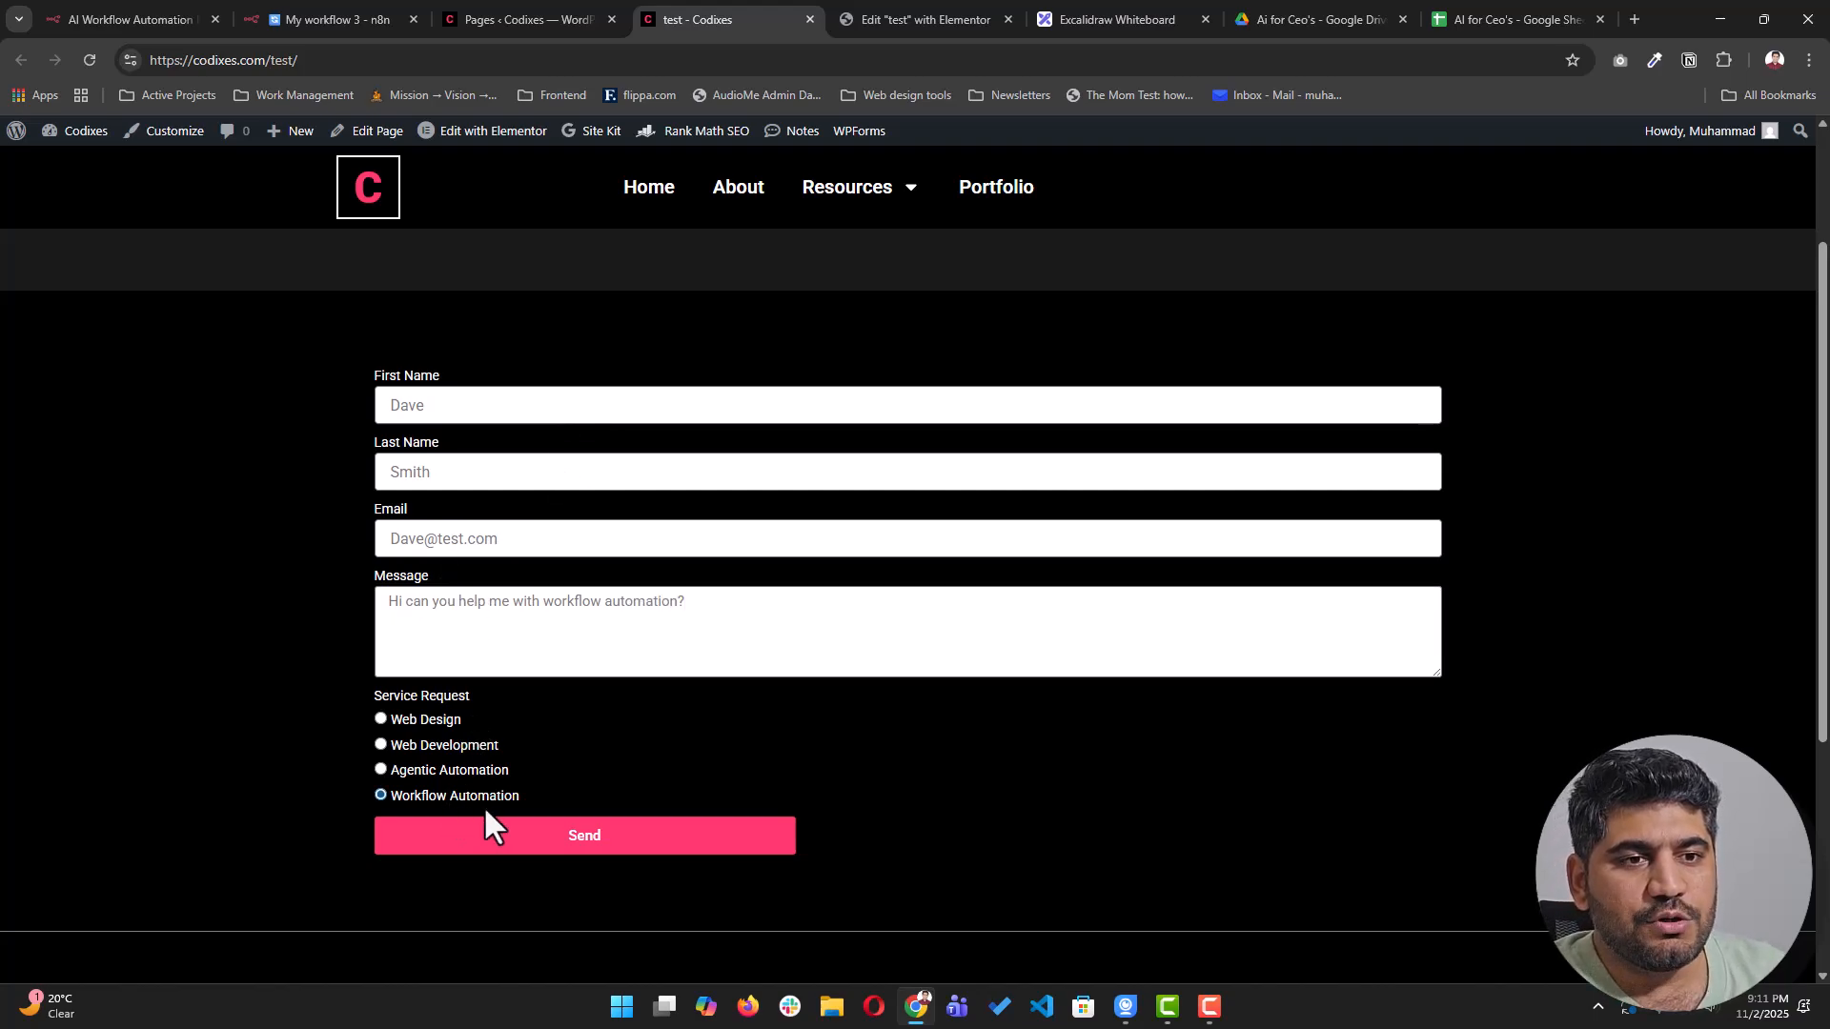
{"action": "left_click", "coordinate": [559, 843]}
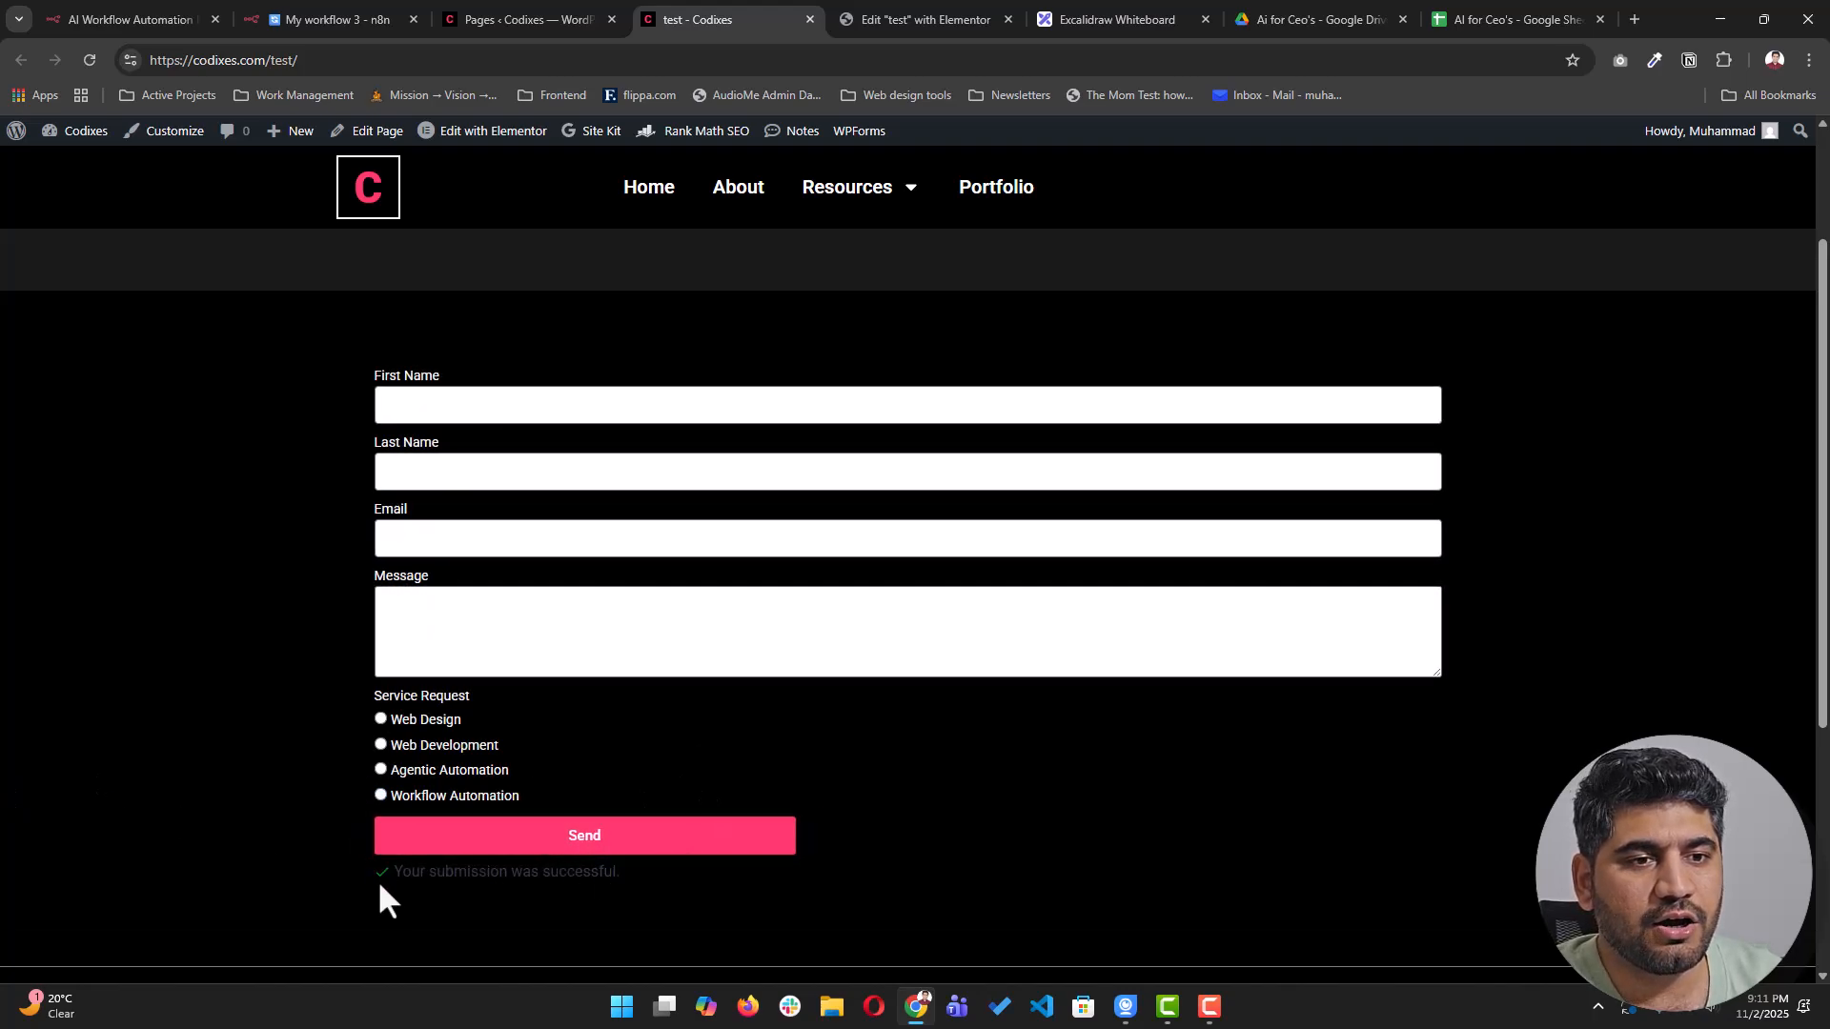
{"action": "left_click_drag", "start_coordinate": [371, 878], "coordinate": [645, 887]}
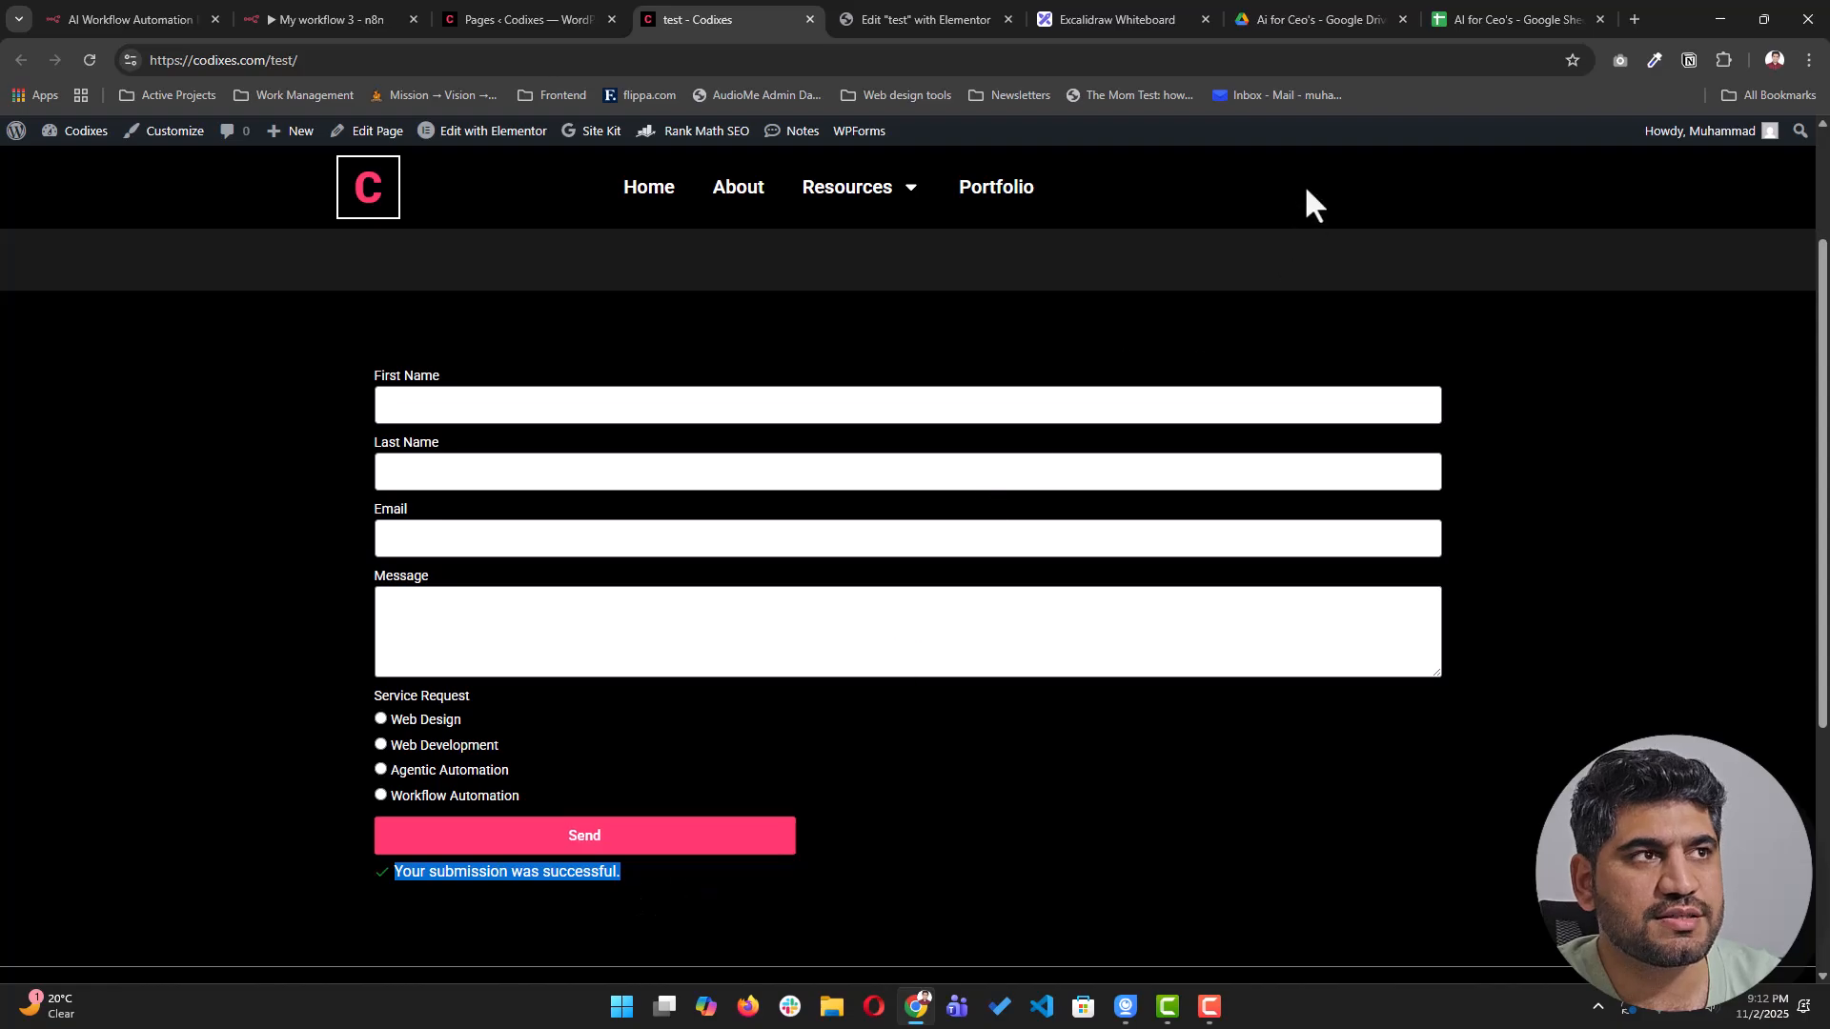
- Review the new row 3 in Google Sheets, widen the Message column, then go back to n8n
{"action": "left_click", "coordinate": [1515, 20]}
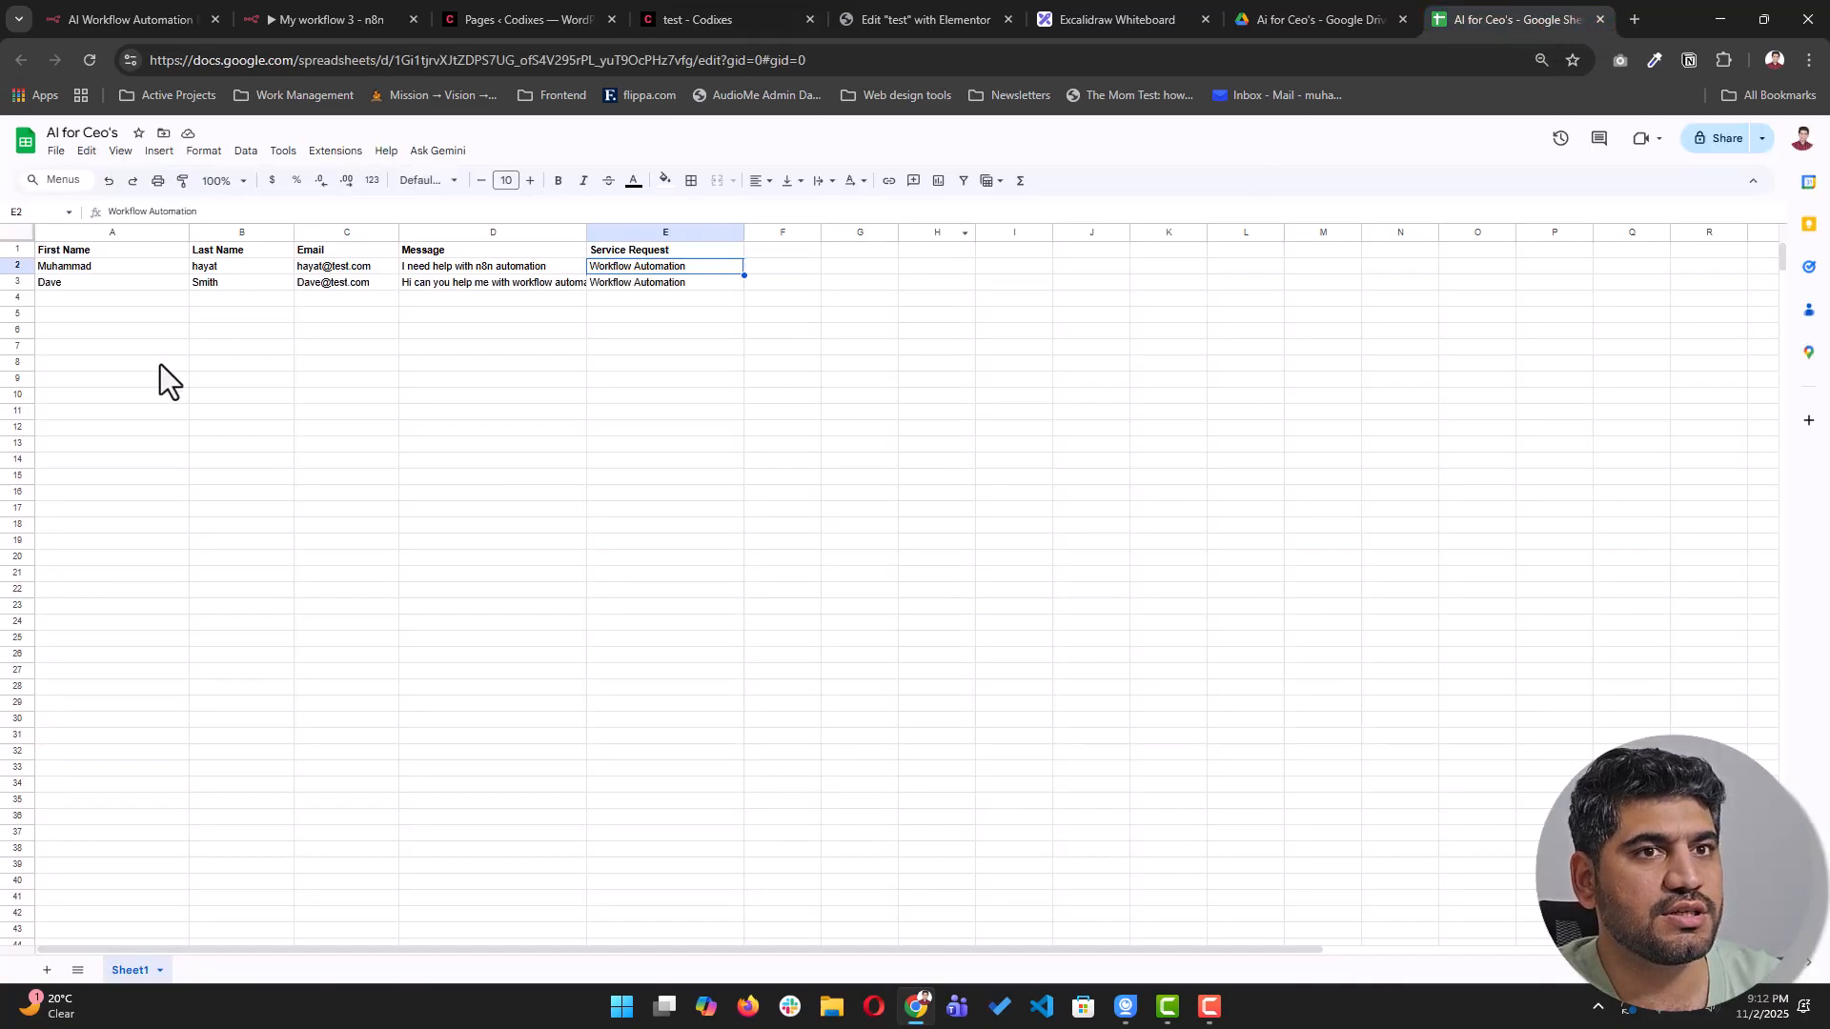
{"action": "left_click", "coordinate": [99, 284]}
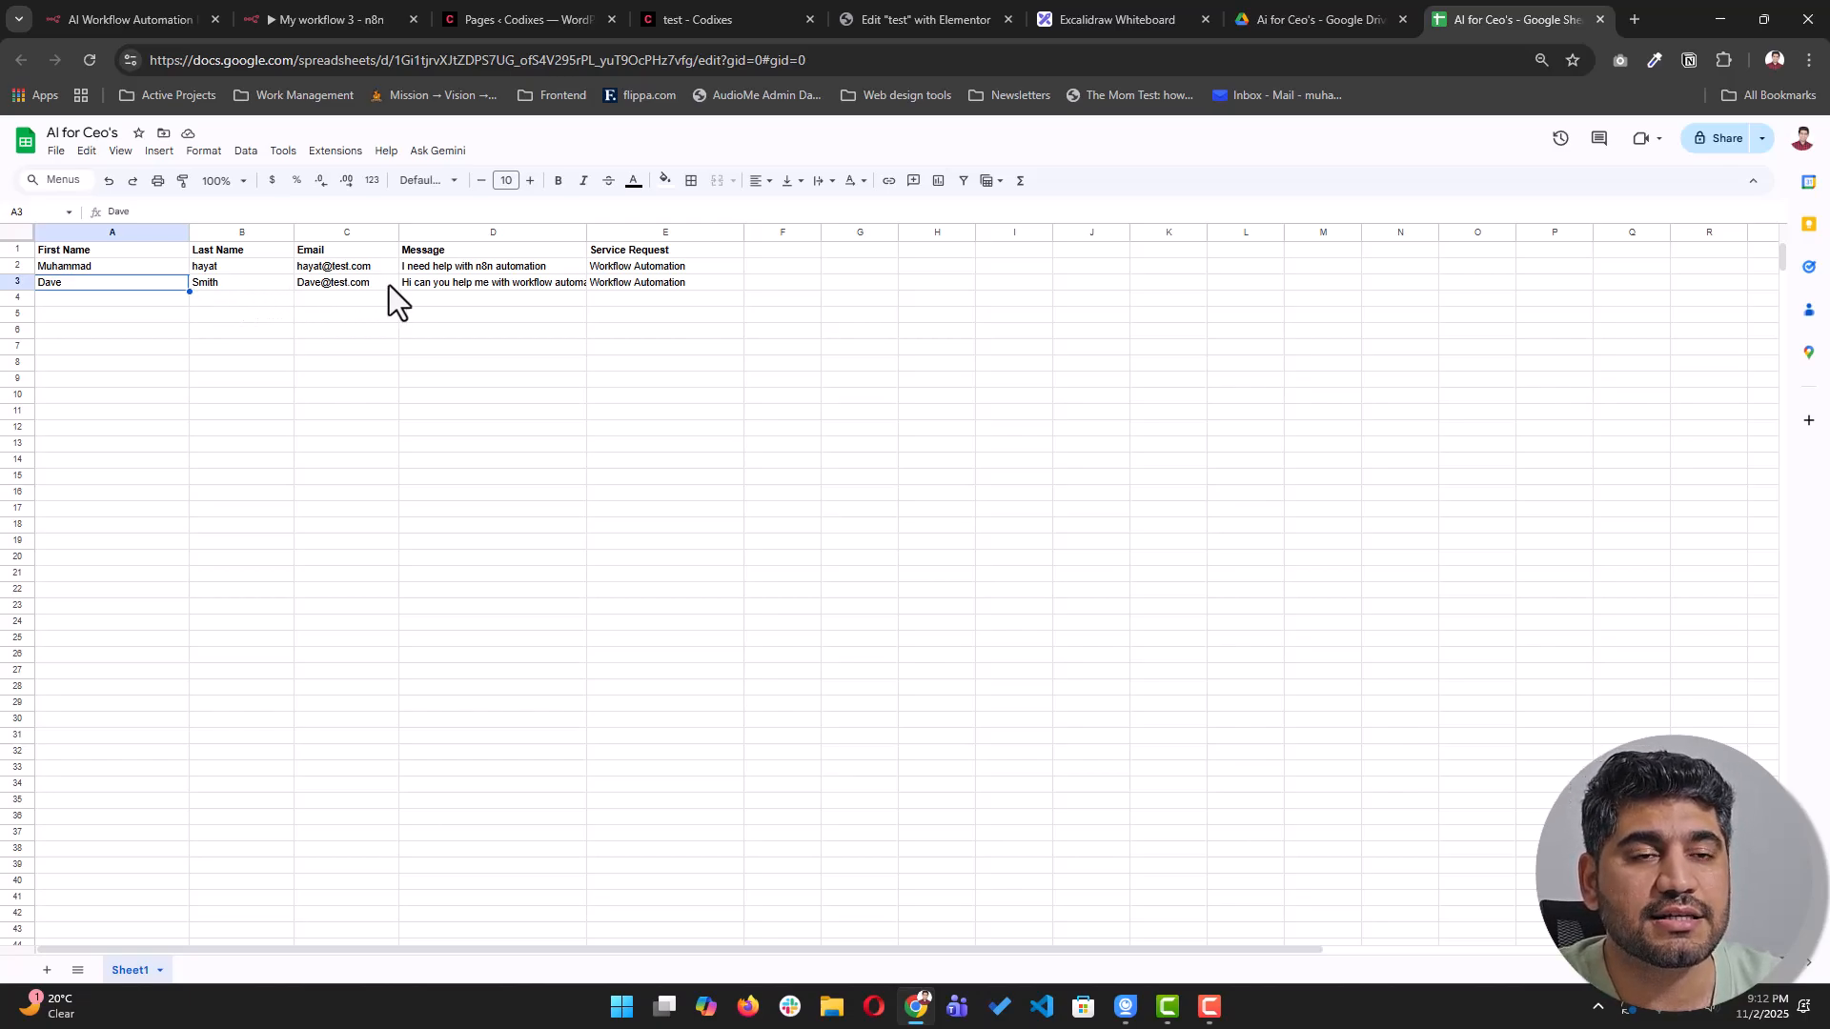
{"action": "left_click", "coordinate": [517, 289]}
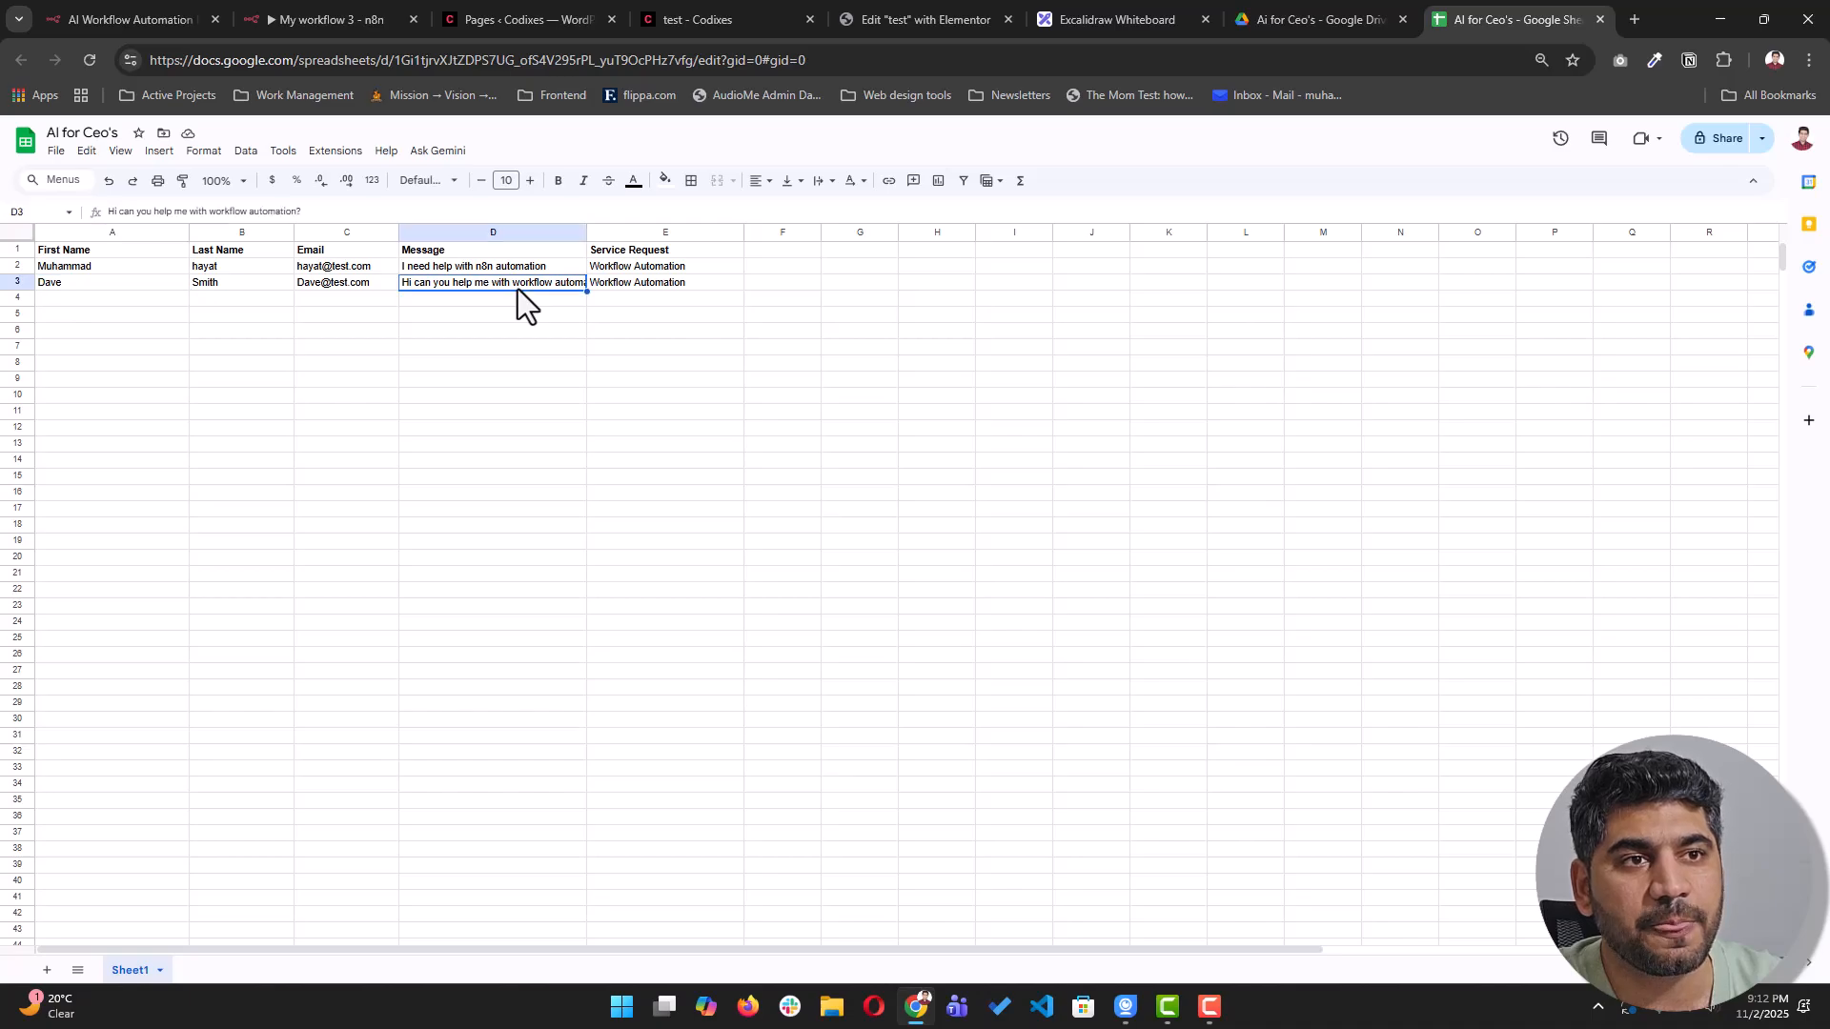
{"action": "mouse_move", "coordinate": [587, 231]}
{"action": "left_mouse_down"}
{"action": "mouse_move", "coordinate": [760, 230]}
{"action": "mouse_move", "coordinate": [622, 230]}
{"action": "left_mouse_up"}
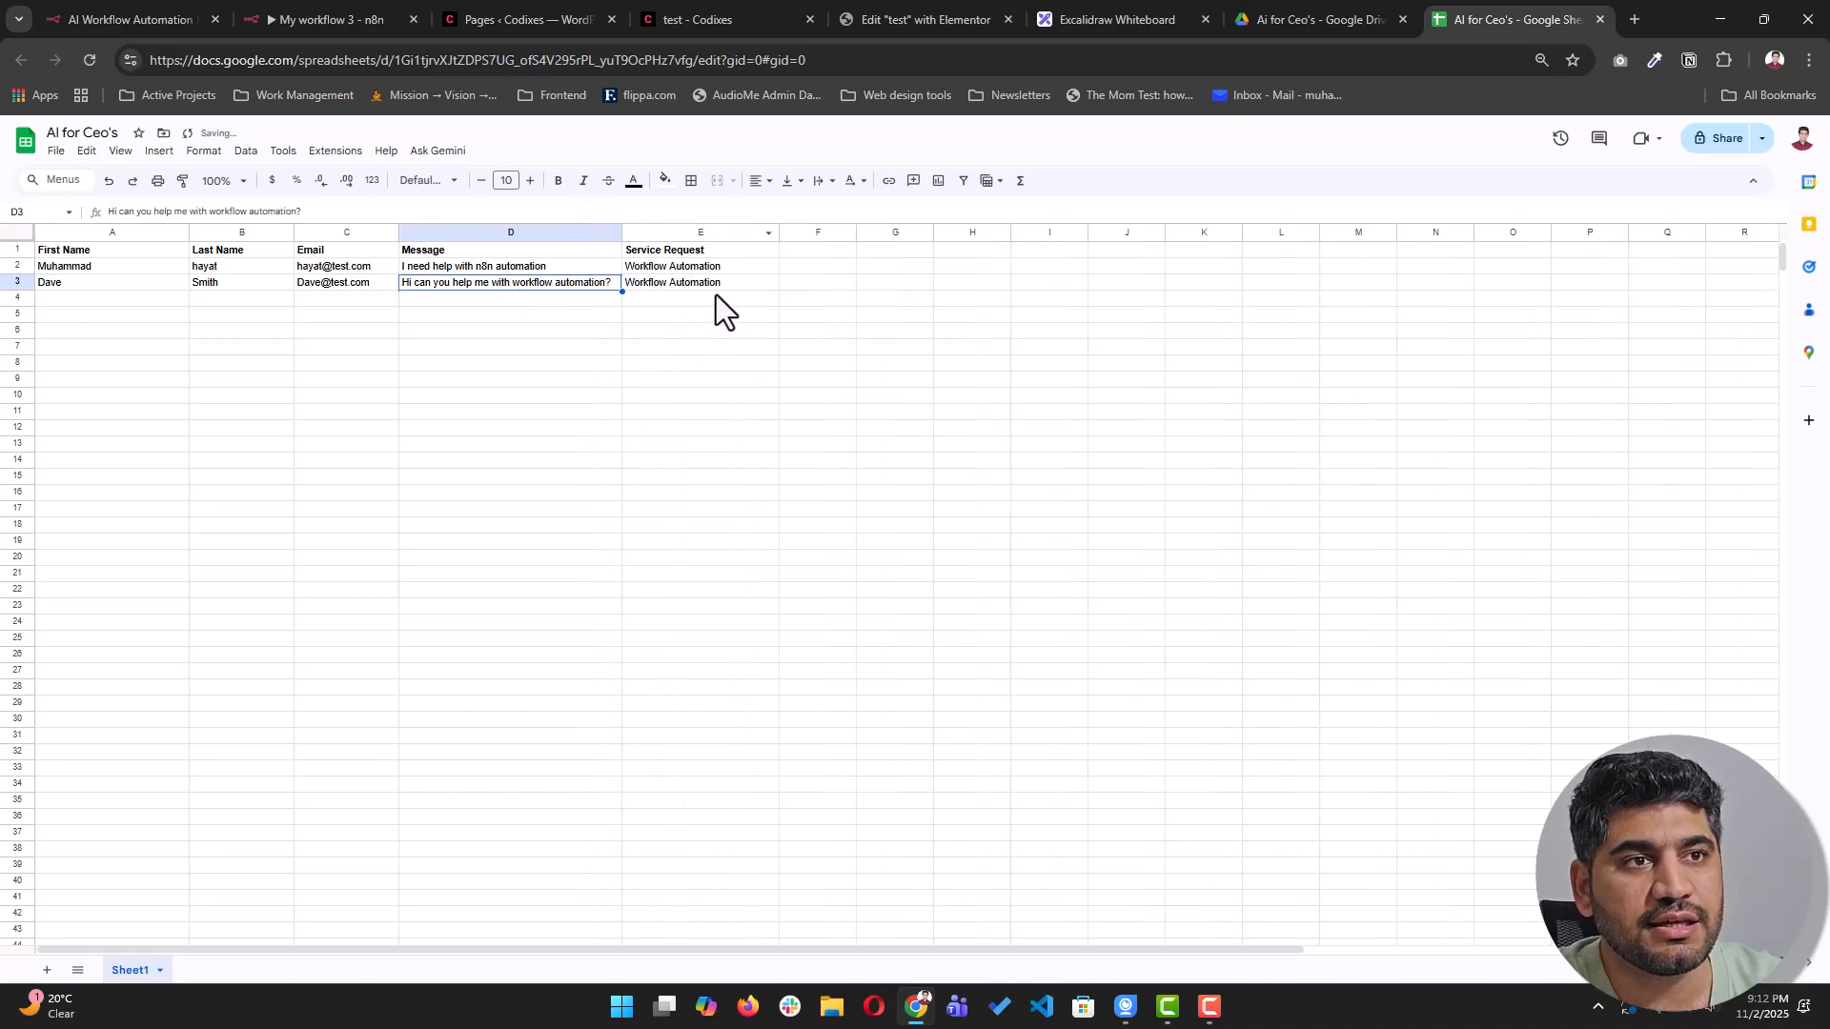
{"action": "left_click", "coordinate": [711, 283]}
{"action": "left_click", "coordinate": [180, 286]}
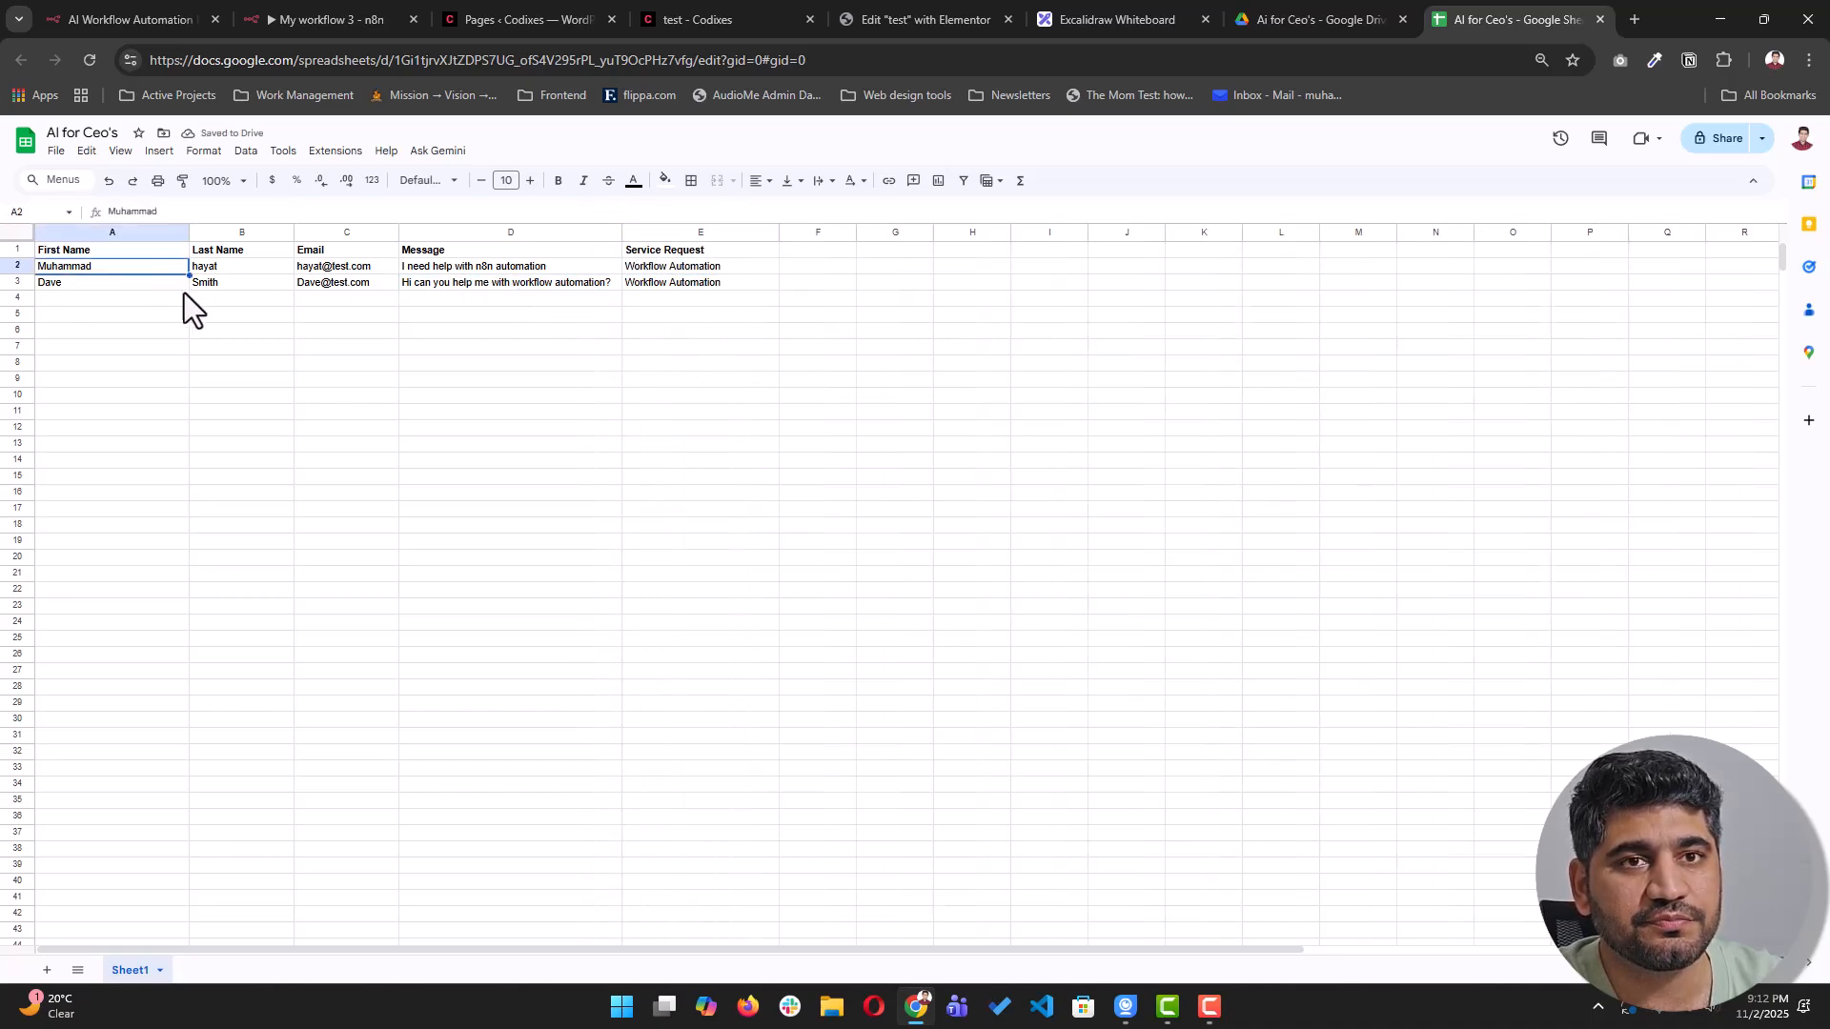
{"action": "left_click", "coordinate": [334, 283]}
{"action": "left_click", "coordinate": [518, 21]}
{"action": "left_click", "coordinate": [316, 29]}
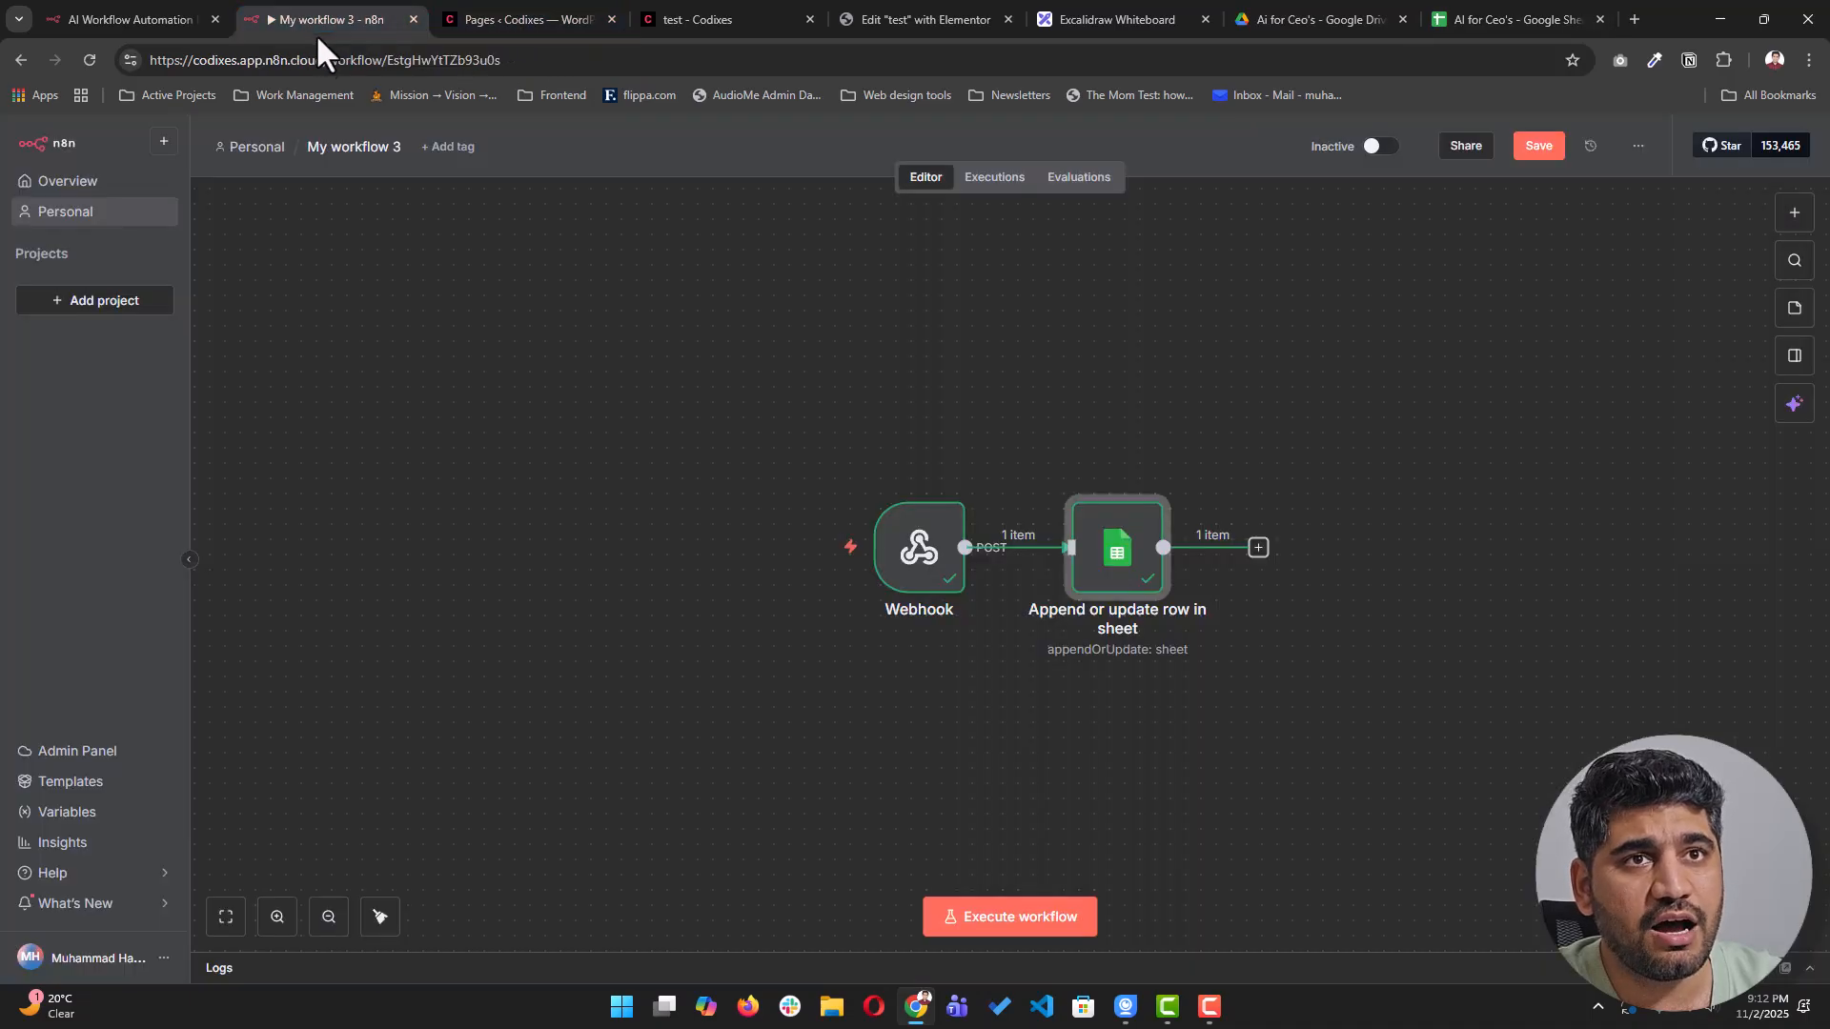